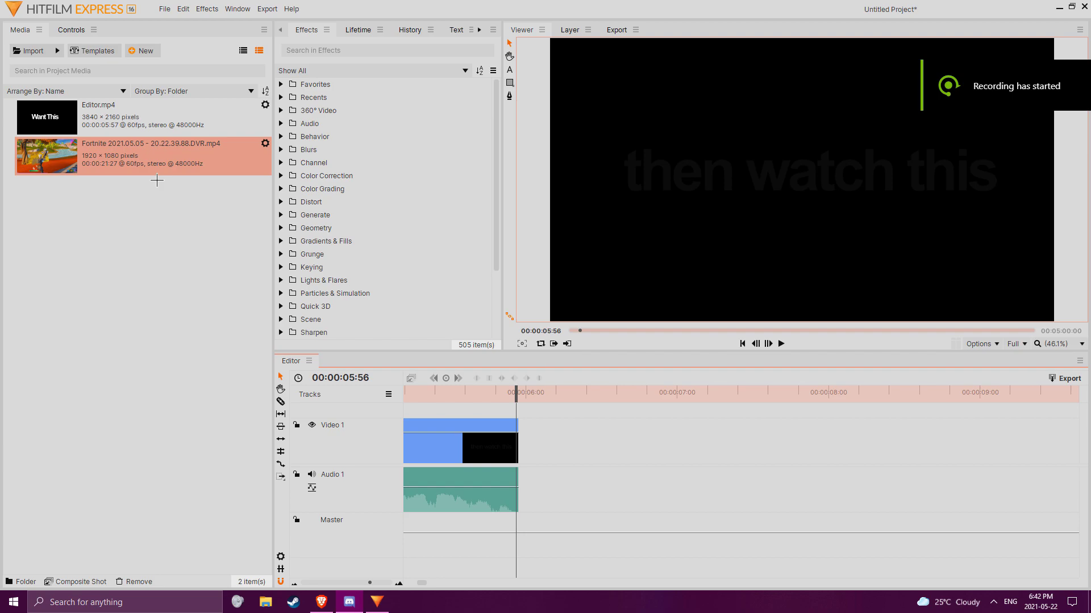
Add the Fortnite gameplay clip to the timeline, slice it at 00:00:18:52 and delete the portion before the cut.
{"action": "left_click_drag", "start_coordinate": [60, 169], "coordinate": [503, 261]}
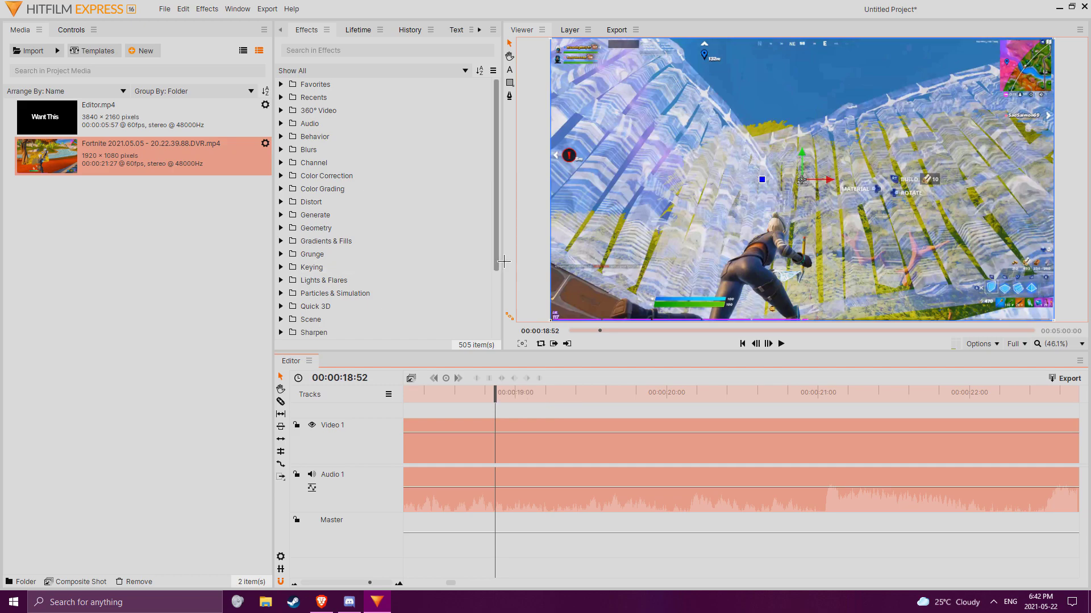
{"action": "key", "text": "ctrl+shift+d"}
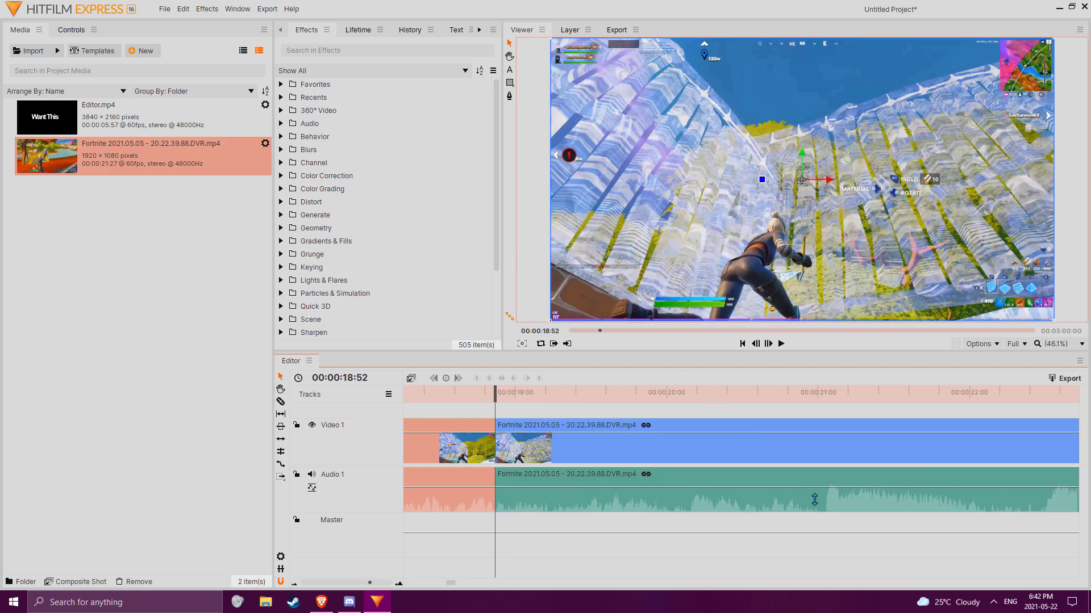
{"action": "key", "text": "Delete"}
Move the remaining gameplay clip against the end of the intro clip and slice it at 00:00:08:56.
{"action": "left_click_drag", "start_coordinate": [580, 458], "coordinate": [820, 446]}
{"action": "left_click_drag", "start_coordinate": [733, 395], "coordinate": [1058, 338]}
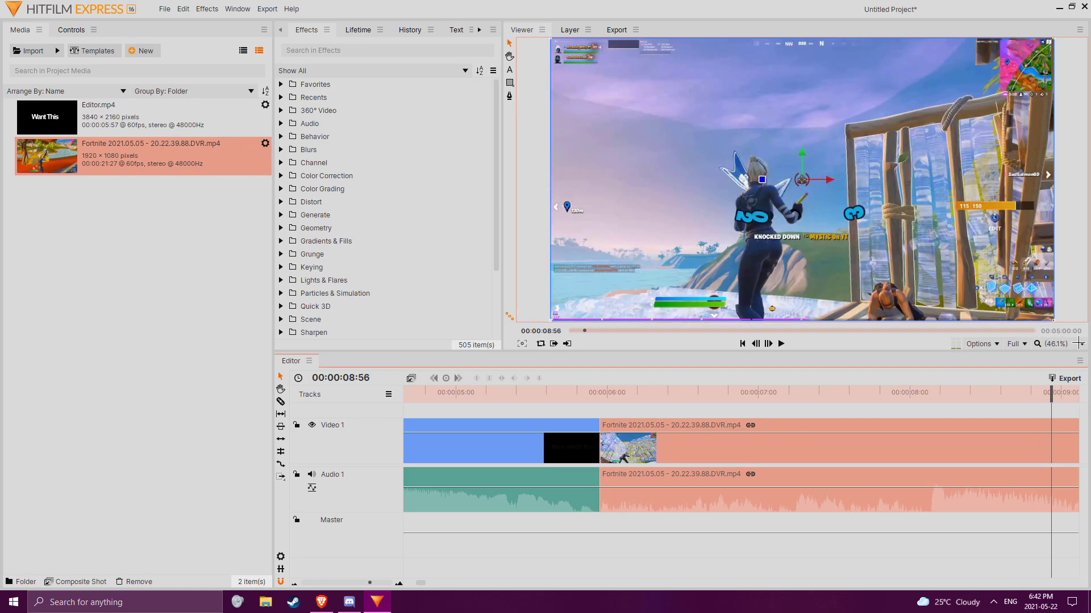
{"action": "key", "text": "ctrl+shift+d"}
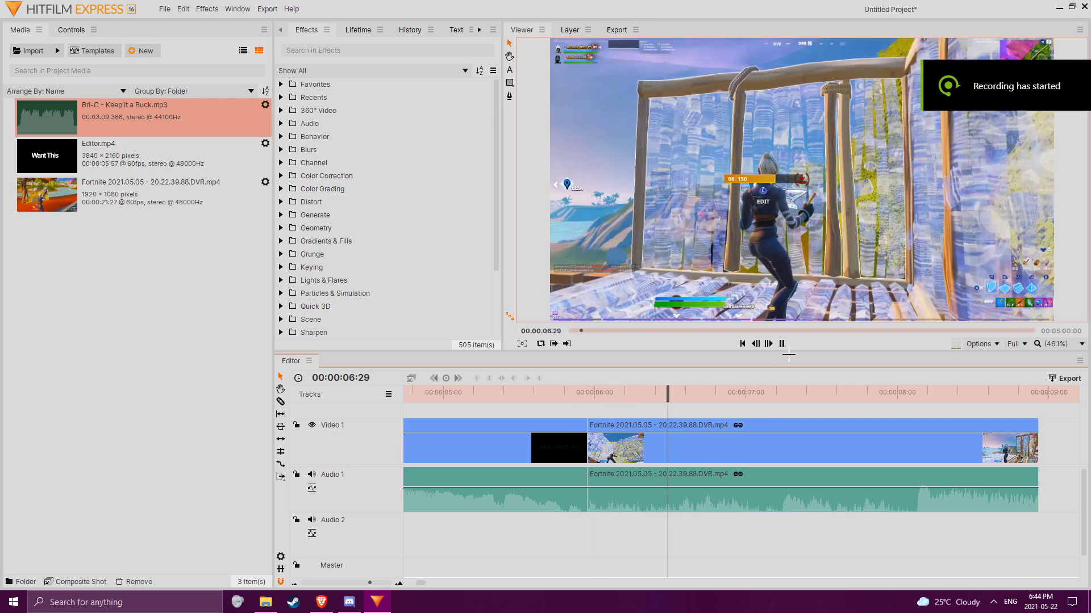
Locate the frame of the shot in the gameplay clip and slice the clip there at 00:00:08:08.
{"action": "key", "text": "space"}
{"action": "left_click_drag", "start_coordinate": [817, 402], "coordinate": [923, 362]}
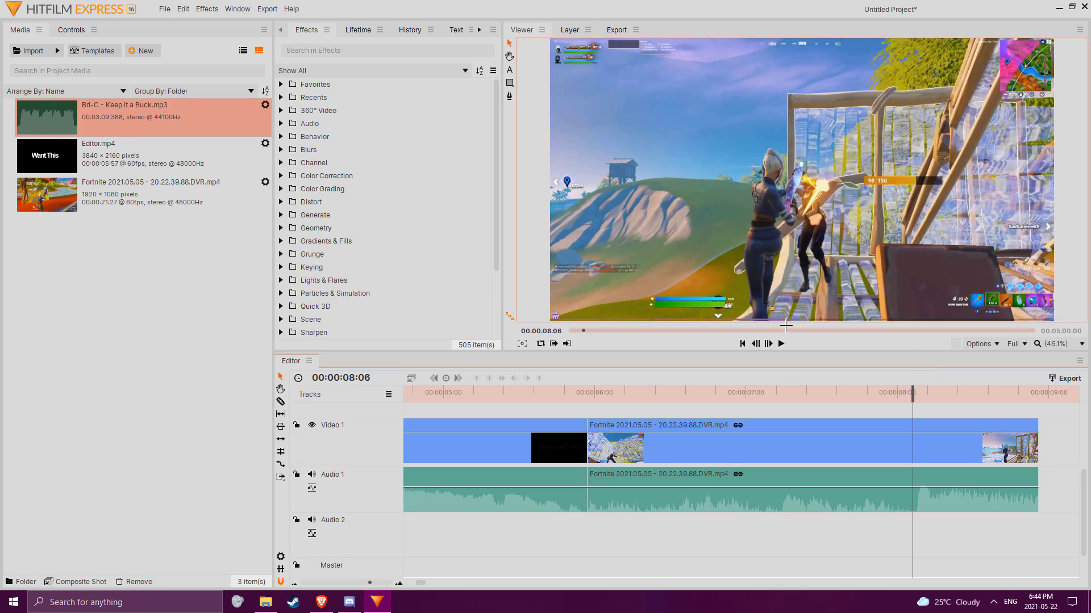
{"action": "left_click", "coordinate": [779, 352]}
{"action": "key", "text": "Right"}
{"action": "key", "text": "Right"}
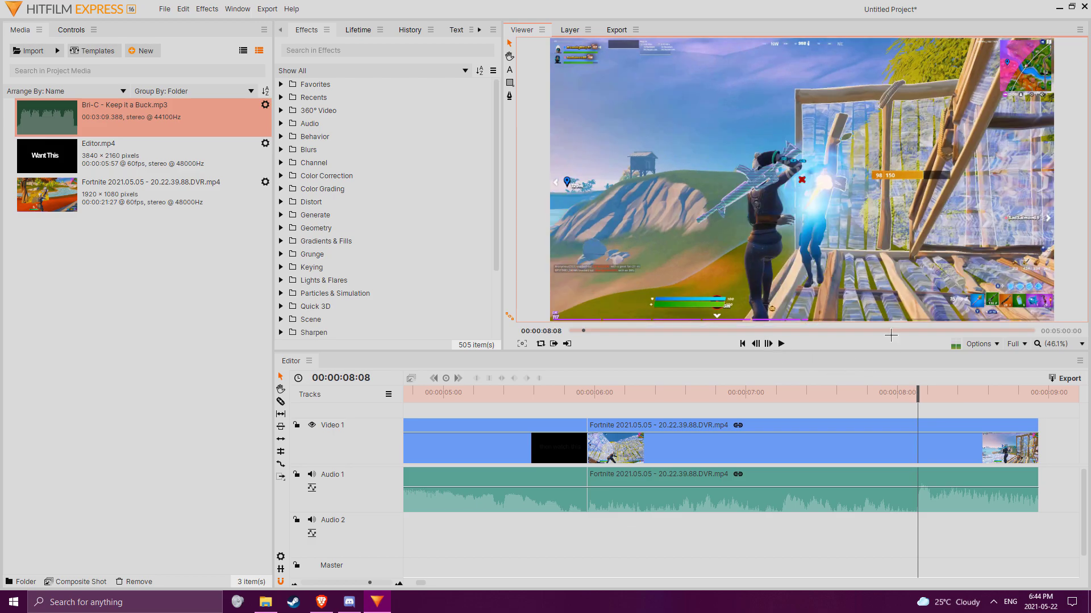
{"action": "left_click", "coordinate": [947, 466]}
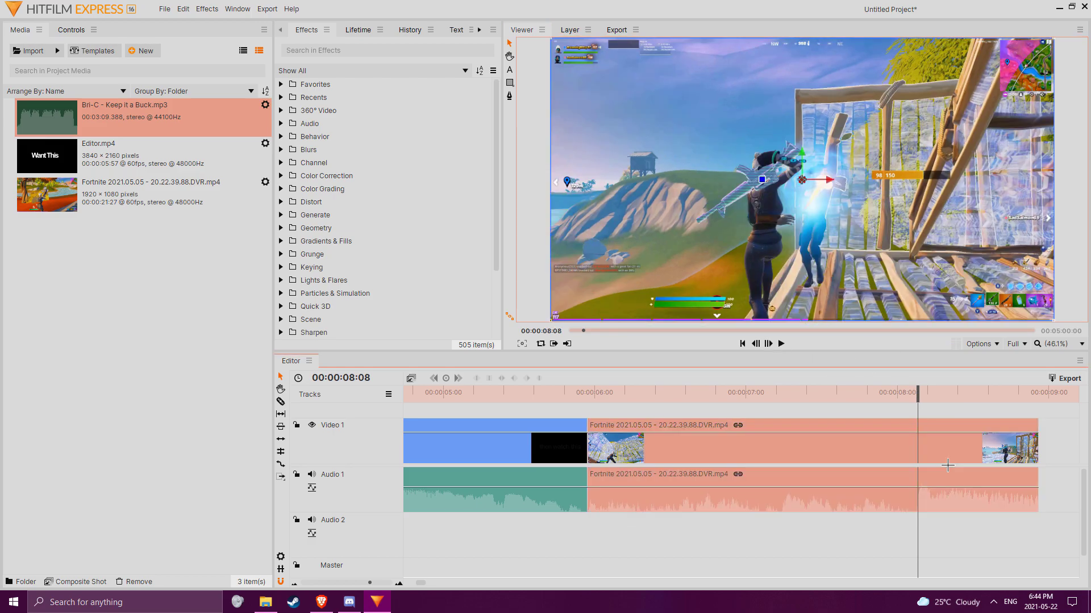
{"action": "key", "text": "ctrl+shift+d"}
Place Bri-C - Keep it a Buck.mp3 on the Audio 2 track and play it back to find the beat.
{"action": "left_click_drag", "start_coordinate": [924, 394], "coordinate": [643, 394]}
{"action": "left_click_drag", "start_coordinate": [239, 120], "coordinate": [410, 529]}
{"action": "left_click_drag", "start_coordinate": [731, 397], "coordinate": [570, 417]}
{"action": "key", "text": "space"}
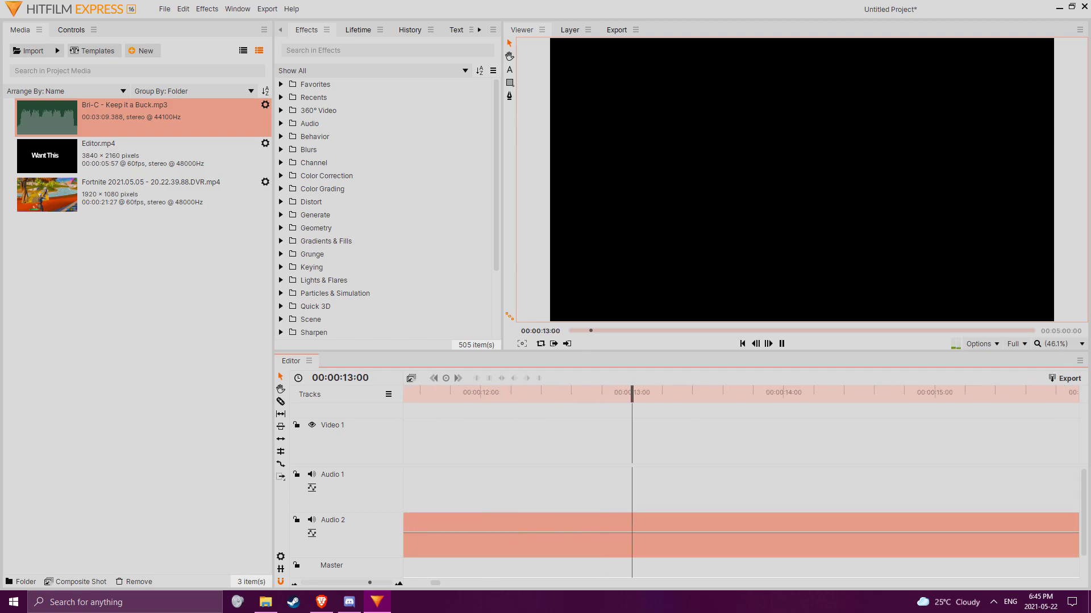
{"action": "key", "text": "space"}
Slice the music at 00:00:11:32 and delete the portion before that cut.
{"action": "mouse_move", "coordinate": [744, 404]}
{"action": "left_mouse_down"}
{"action": "mouse_move", "coordinate": [428, 399]}
{"action": "mouse_move", "coordinate": [440, 402]}
{"action": "left_mouse_up"}
{"action": "key", "text": "ctrl+shift+d"}
{"action": "key", "text": "ctrl+shift+d"}
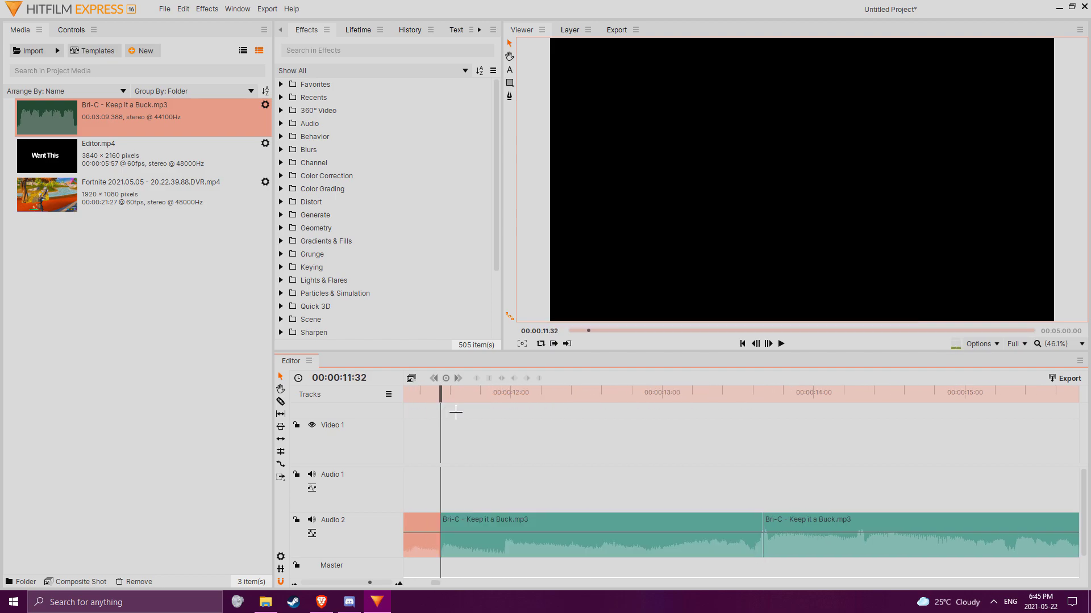
{"action": "key", "text": "Delete"}
Move both music pieces together so the cut between them lines up with the gameplay cut at 00:00:08:08.
{"action": "left_click_drag", "start_coordinate": [594, 495], "coordinate": [808, 552]}
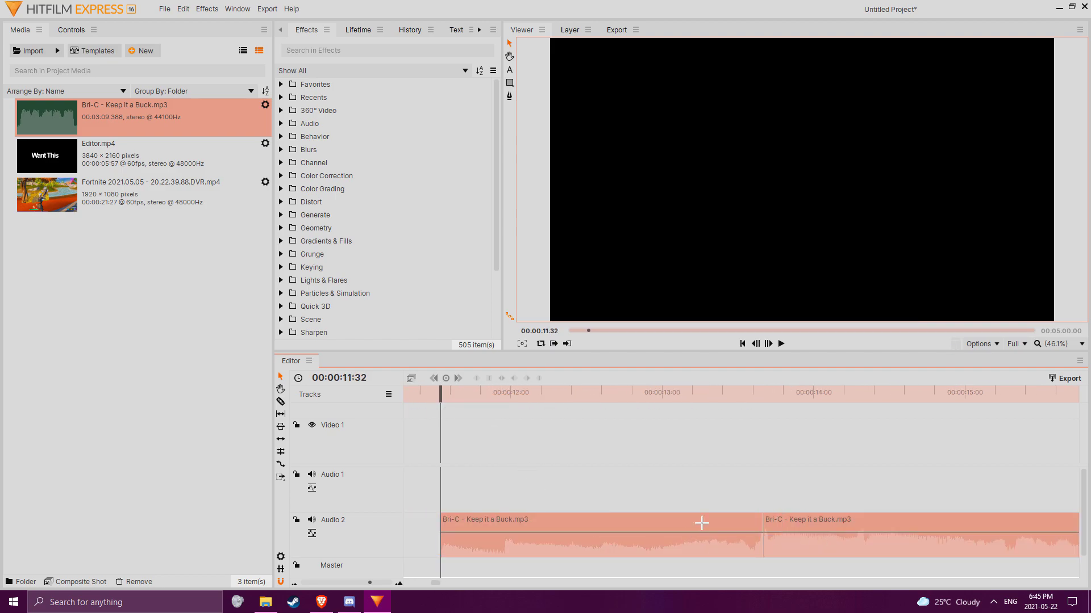
{"action": "left_click_drag", "start_coordinate": [710, 553], "coordinate": [561, 526]}
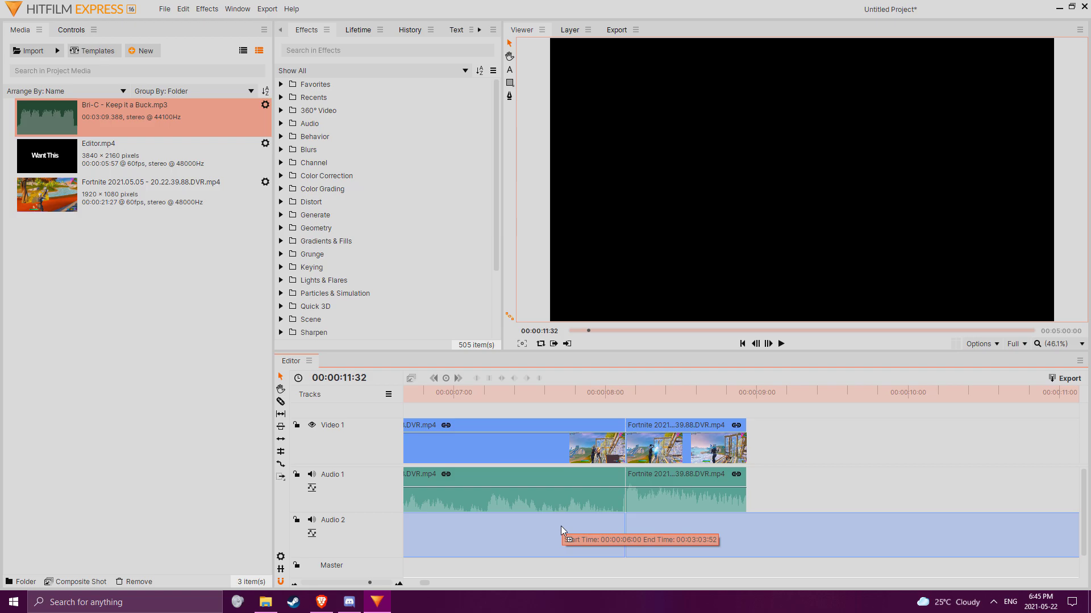
{"action": "left_click_drag", "start_coordinate": [560, 526], "coordinate": [561, 526]}
{"action": "left_click", "coordinate": [900, 458]}
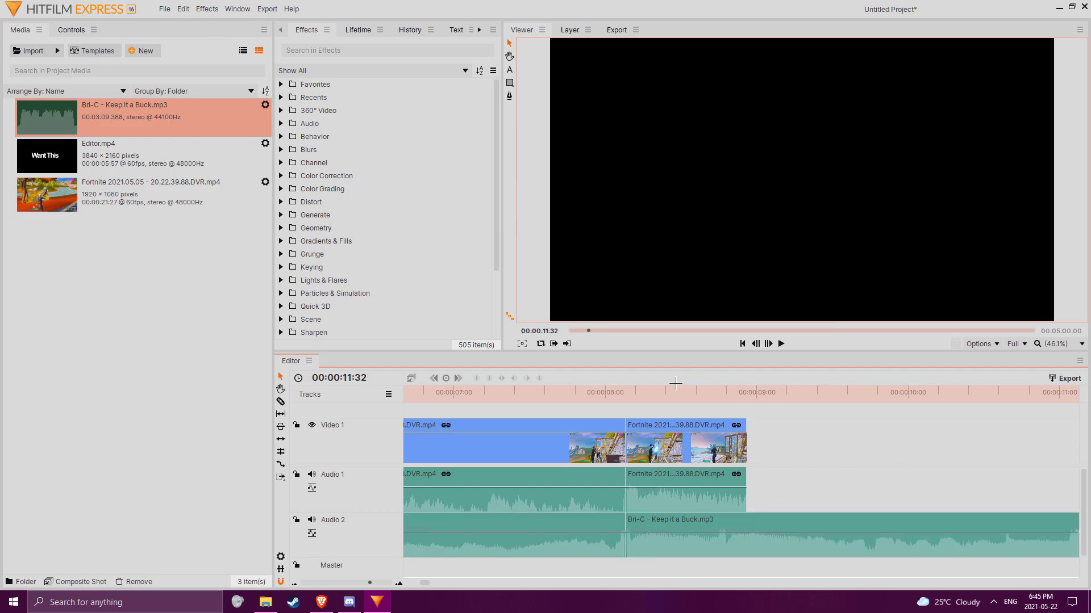
Play back the section around the gameplay cut to check the music sync.
{"action": "left_click", "coordinate": [519, 392]}
{"action": "key", "text": "space"}
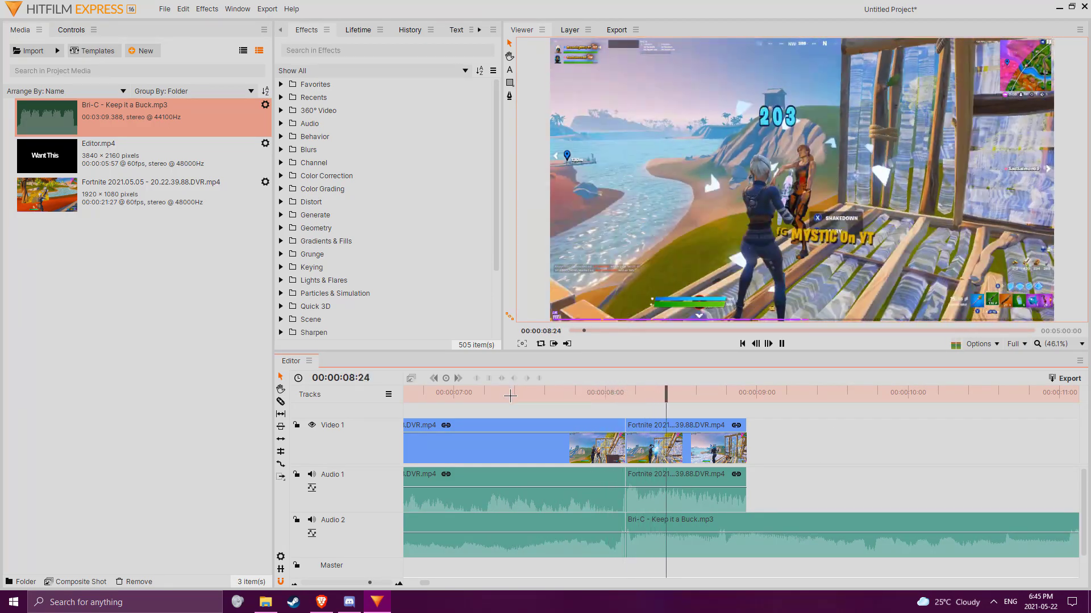
{"action": "key", "text": "space"}
{"action": "left_click_drag", "start_coordinate": [652, 396], "coordinate": [531, 396]}
{"action": "left_click", "coordinate": [468, 538]}
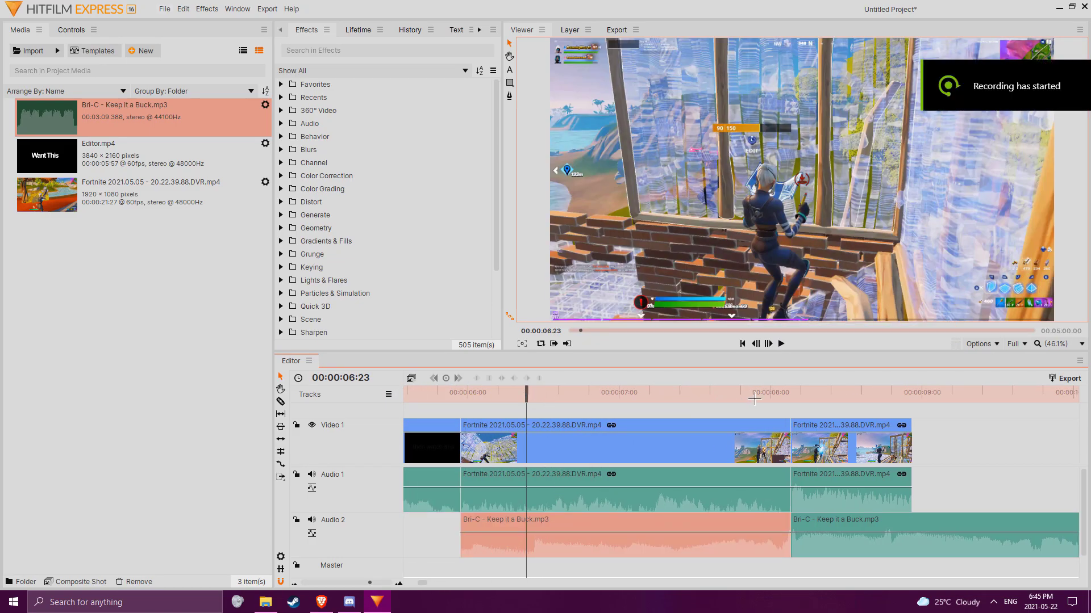
Slice the gameplay clip before the shot at 00:00:07:45.
{"action": "left_click_drag", "start_coordinate": [753, 399], "coordinate": [791, 392]}
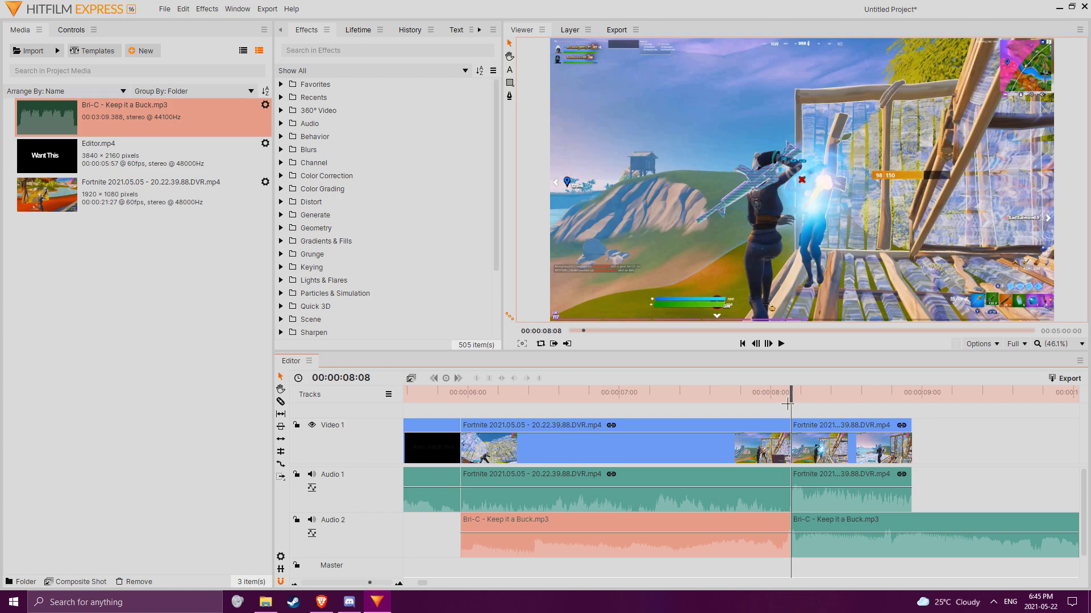
{"action": "left_click_drag", "start_coordinate": [788, 405], "coordinate": [739, 399]}
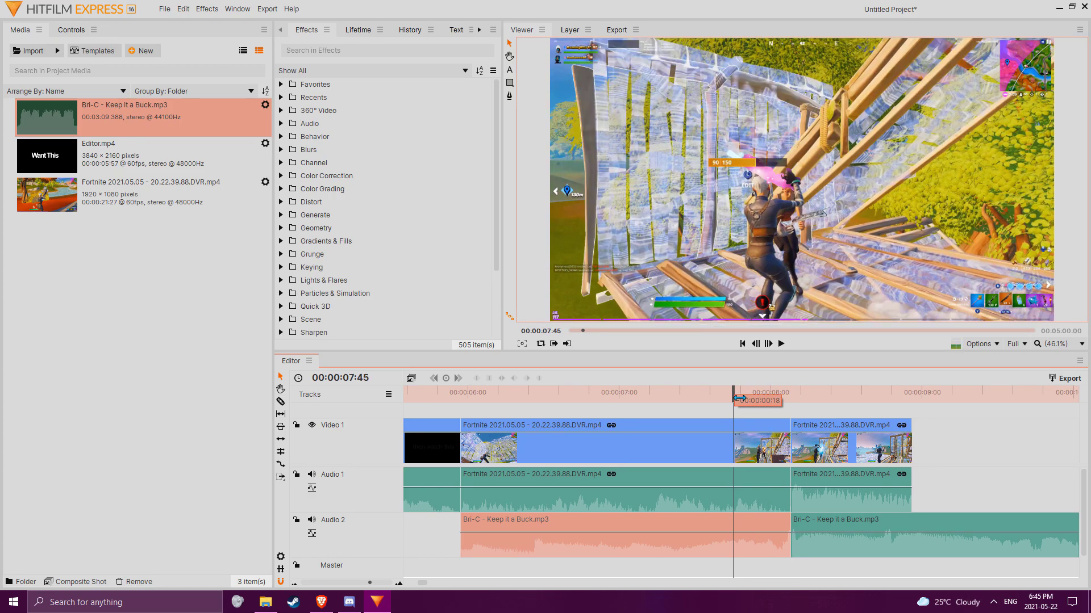
{"action": "left_click", "coordinate": [755, 453]}
{"action": "key", "text": "ctrl+shift+d"}
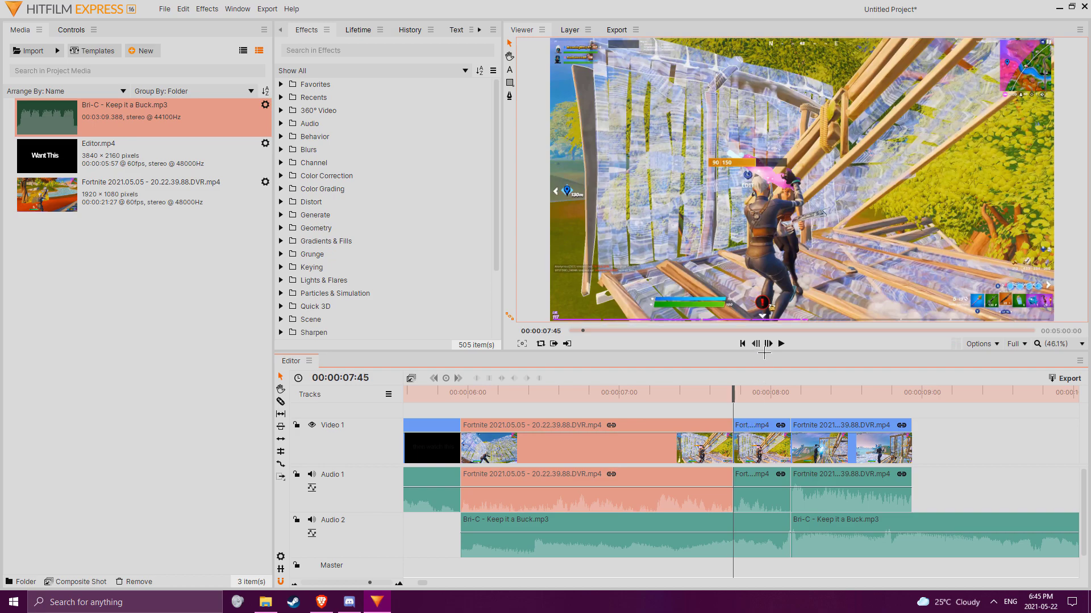
Step back through the frames and slice the first gameplay segment at 00:00:07:26.
{"action": "key", "text": "Left"}
{"action": "key", "text": "Left"}
{"action": "key", "text": "Left"}
{"action": "key", "text": "Left"}
{"action": "key", "text": "Left"}
{"action": "key", "text": "Left"}
{"action": "key", "text": "Left"}
{"action": "key", "text": "Left"}
{"action": "key", "text": "Left"}
{"action": "key", "text": "Left"}
{"action": "key", "text": "Left"}
{"action": "key", "text": "Left"}
{"action": "key", "text": "Left"}
{"action": "key", "text": "Left"}
{"action": "key", "text": "Left"}
{"action": "key", "text": "Left"}
{"action": "key", "text": "Left"}
{"action": "key", "text": "Left"}
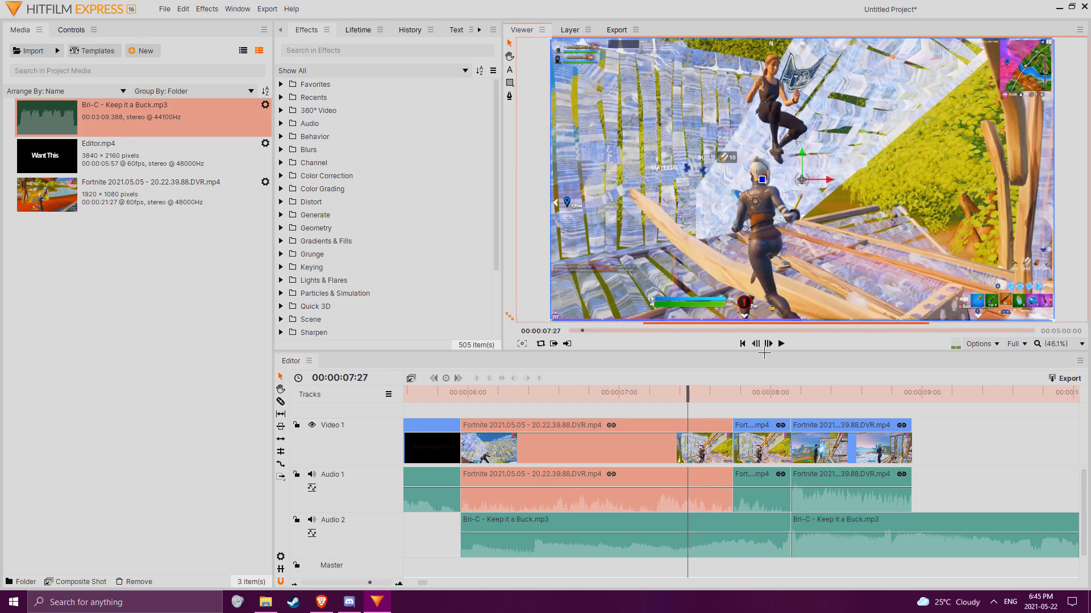
{"action": "key", "text": "Left"}
{"action": "key", "text": "ctrl+shift+d"}
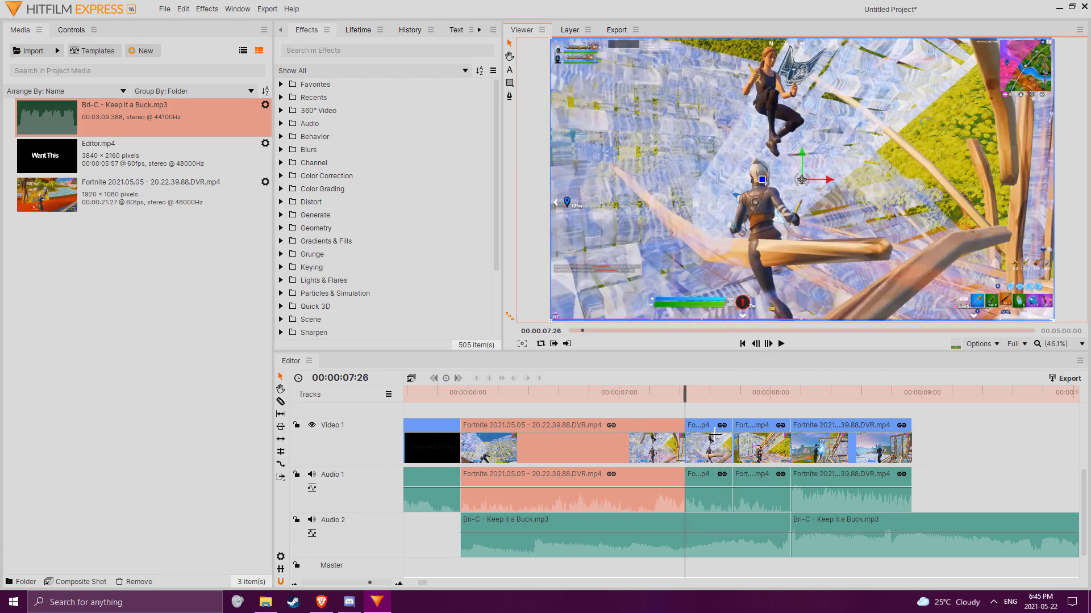
Apply the Hue, Saturation & Lightness effect to the short gameplay segment starting at 00:00:07:26 and open its Master settings.
{"action": "left_click", "coordinate": [710, 452]}
{"action": "key", "text": "space"}
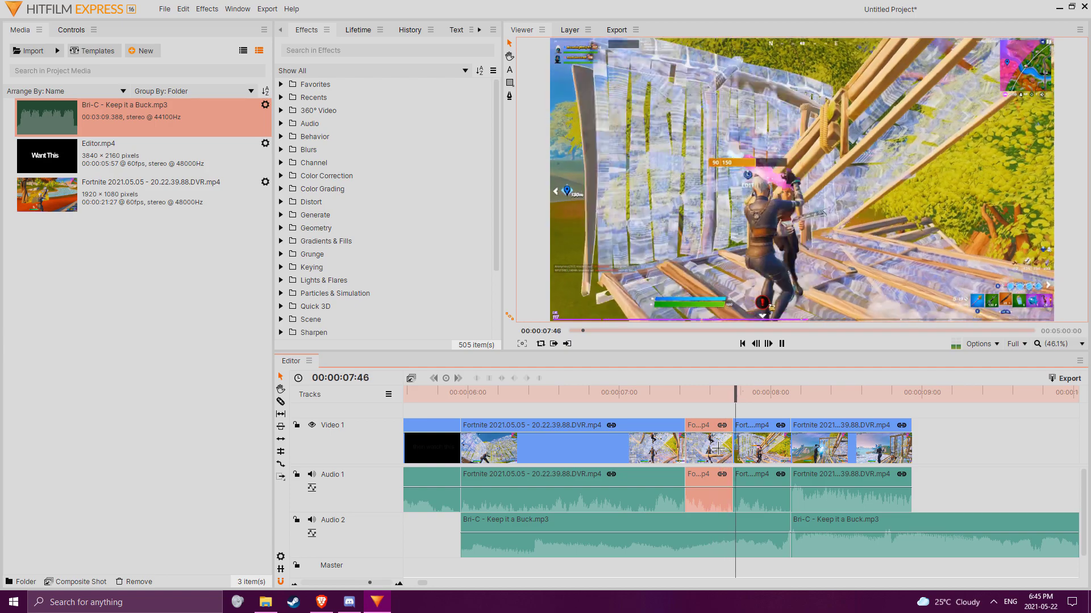
{"action": "left_click", "coordinate": [692, 410]}
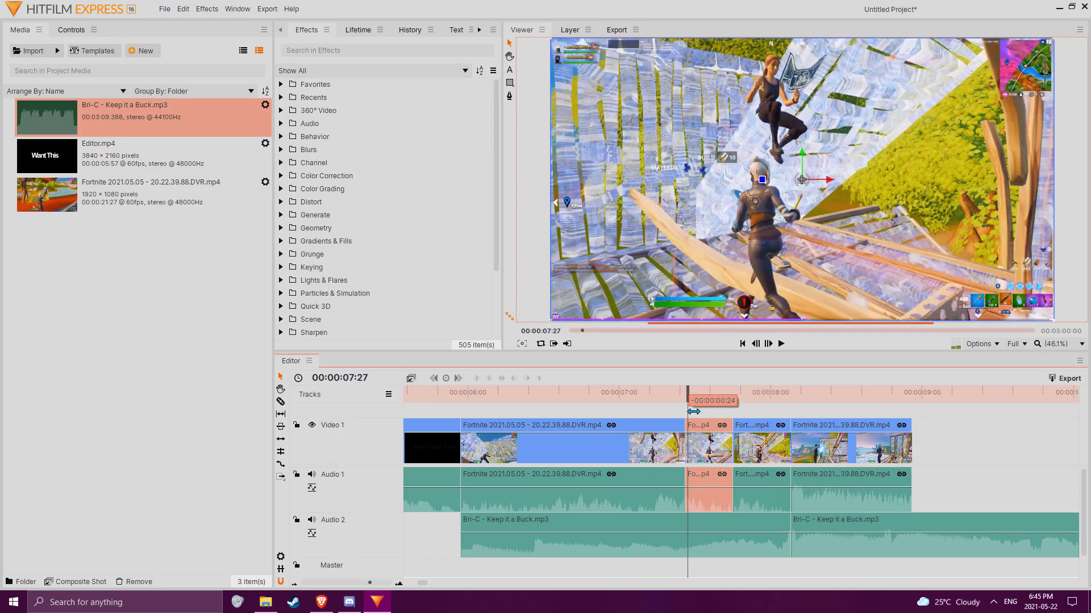
{"action": "left_click_drag", "start_coordinate": [693, 412], "coordinate": [690, 410]}
{"action": "left_click", "coordinate": [368, 63]}
{"action": "type", "text": "satu"}
{"action": "left_click_drag", "start_coordinate": [388, 99], "coordinate": [734, 452]}
{"action": "left_click", "coordinate": [32, 167]}
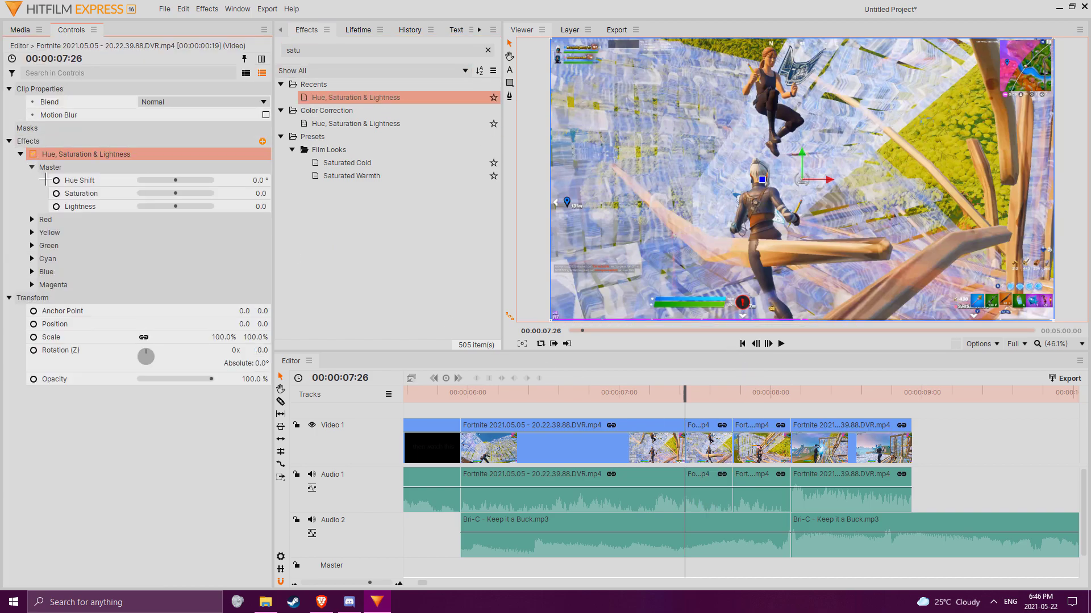
Keyframe the Master Saturation at 0.0 at 00:00:07:26 and lower it at 00:00:07:45.
{"action": "left_click", "coordinate": [70, 197]}
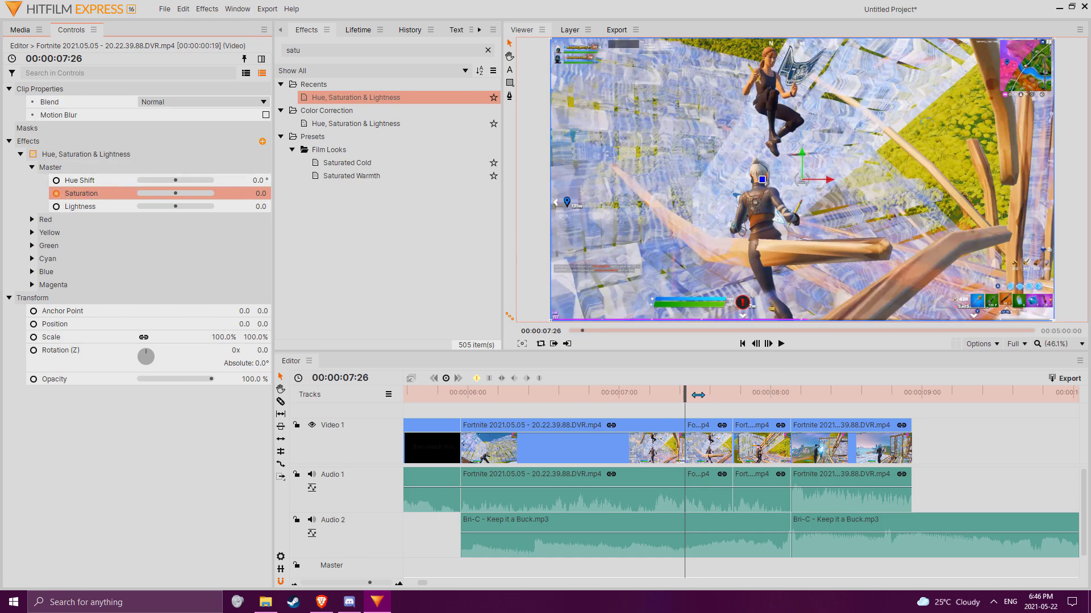
{"action": "left_click_drag", "start_coordinate": [693, 396], "coordinate": [740, 388]}
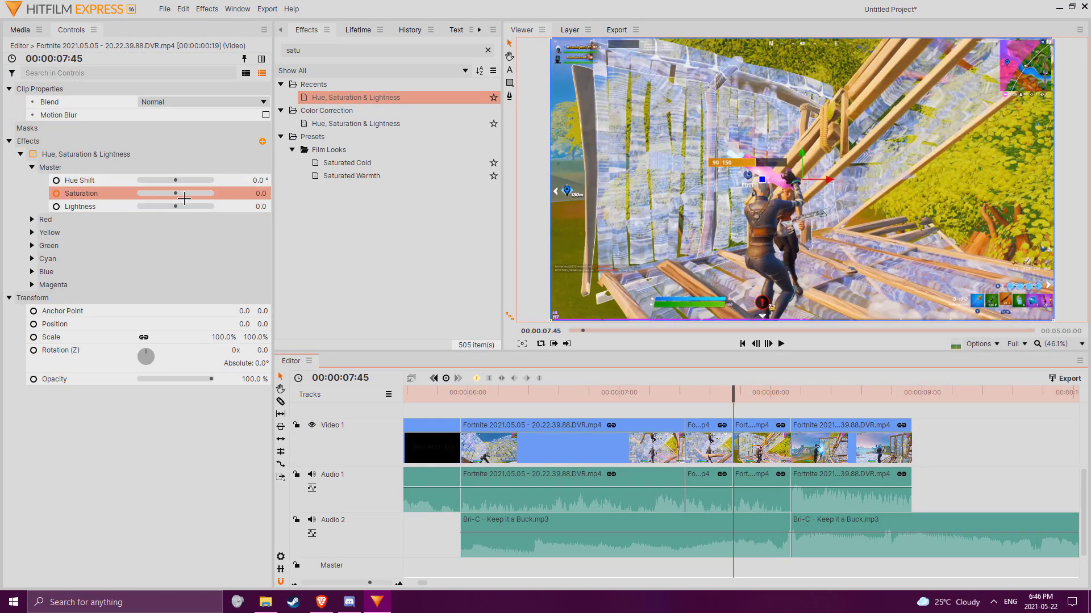
{"action": "left_click_drag", "start_coordinate": [155, 200], "coordinate": [126, 202]}
Unlink the video and audio of the gameplay segment between 00:00:07:45 and 00:00:08:08.
{"action": "left_click_drag", "start_coordinate": [764, 388], "coordinate": [750, 405]}
{"action": "left_click", "coordinate": [758, 447]}
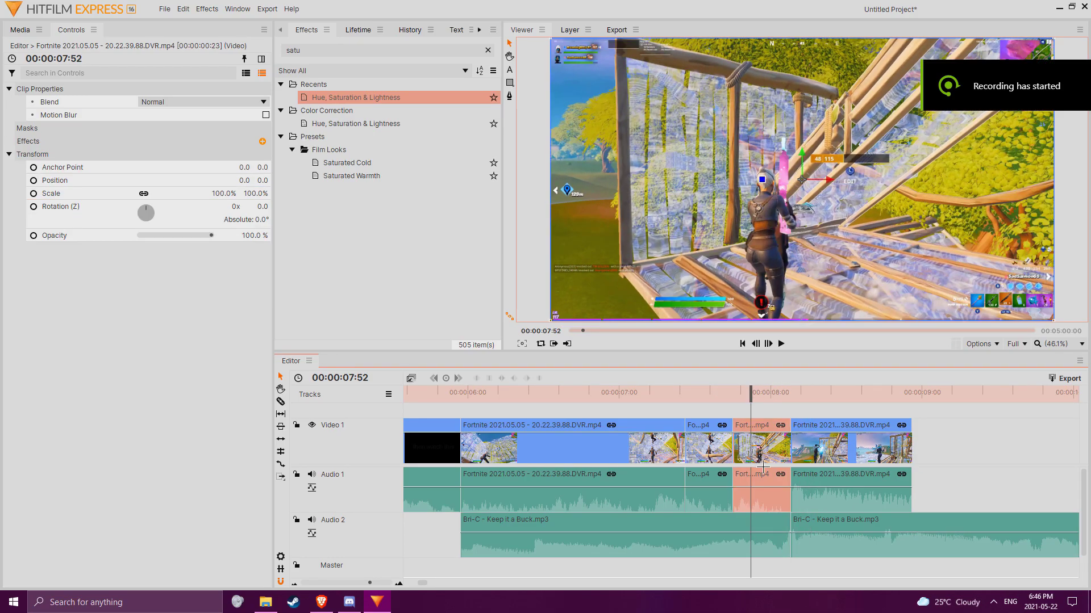
{"action": "right_click", "coordinate": [766, 461]}
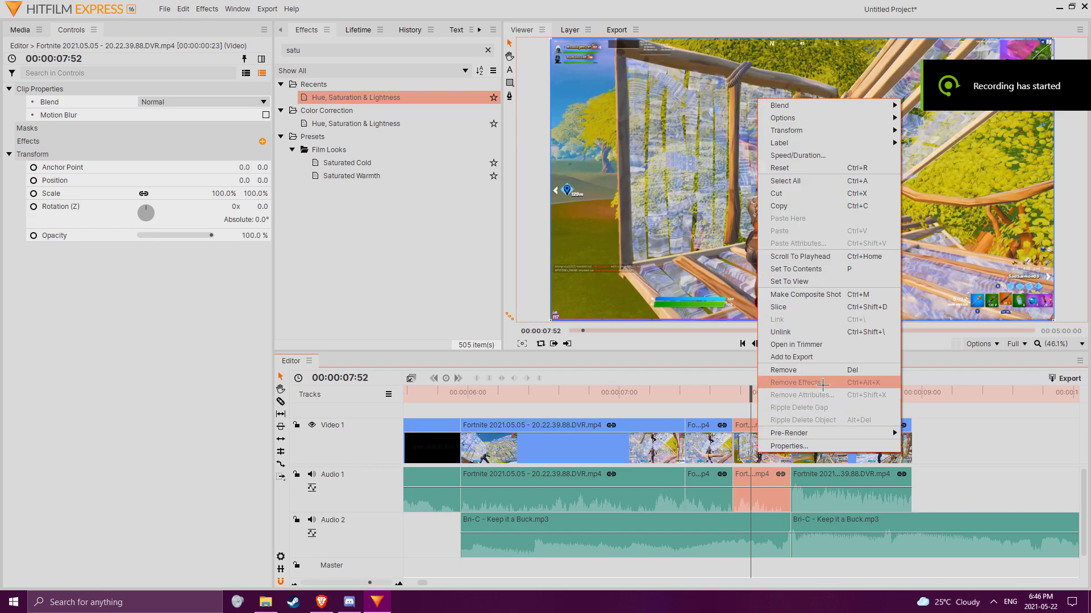
{"action": "left_click", "coordinate": [793, 338]}
{"action": "left_click", "coordinate": [937, 468]}
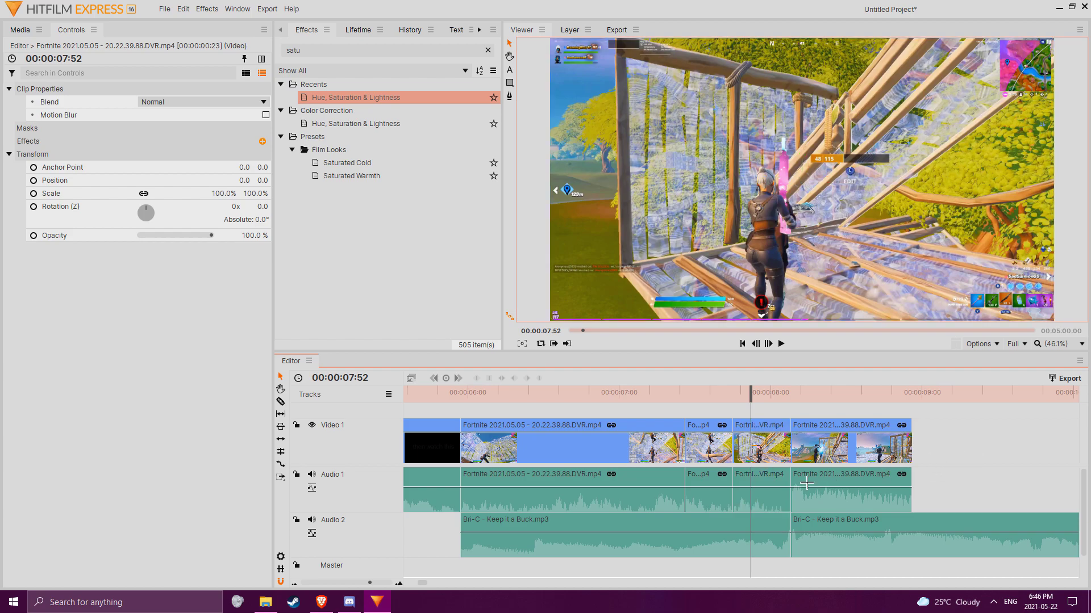
Check that the unlinked segment's video and audio parts can be selected separately.
{"action": "left_click", "coordinate": [760, 504]}
{"action": "left_click", "coordinate": [773, 453]}
{"action": "left_click", "coordinate": [764, 500]}
{"action": "left_click", "coordinate": [762, 463]}
{"action": "left_click", "coordinate": [761, 505]}
{"action": "left_click", "coordinate": [771, 461]}
{"action": "left_click", "coordinate": [771, 505]}
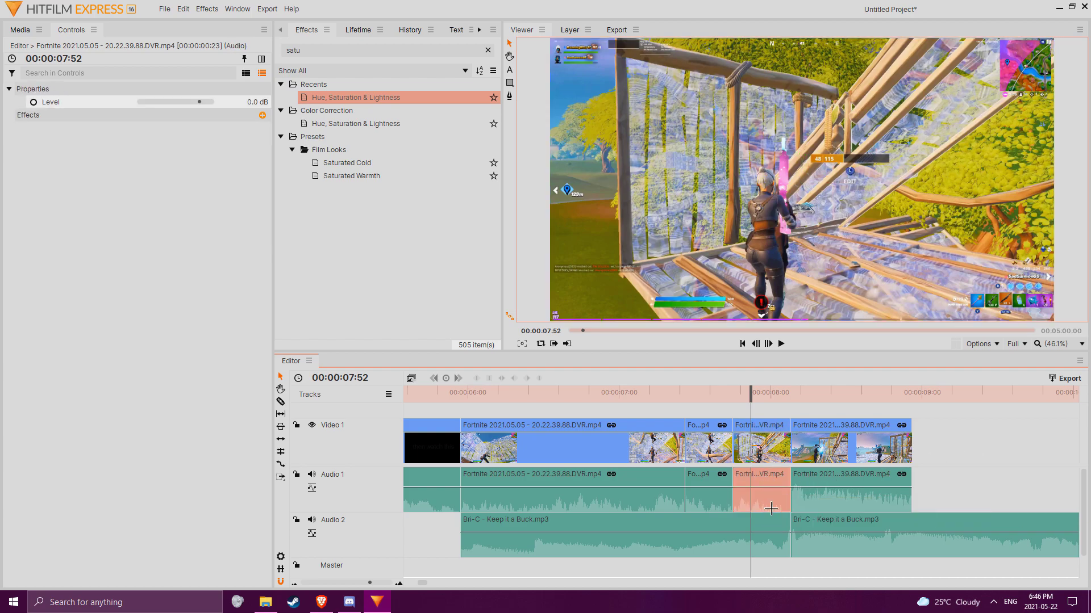
Duplicate the unlinked video segment and place the copy directly above the original on a new Video 2 track.
{"action": "left_click", "coordinate": [778, 461]}
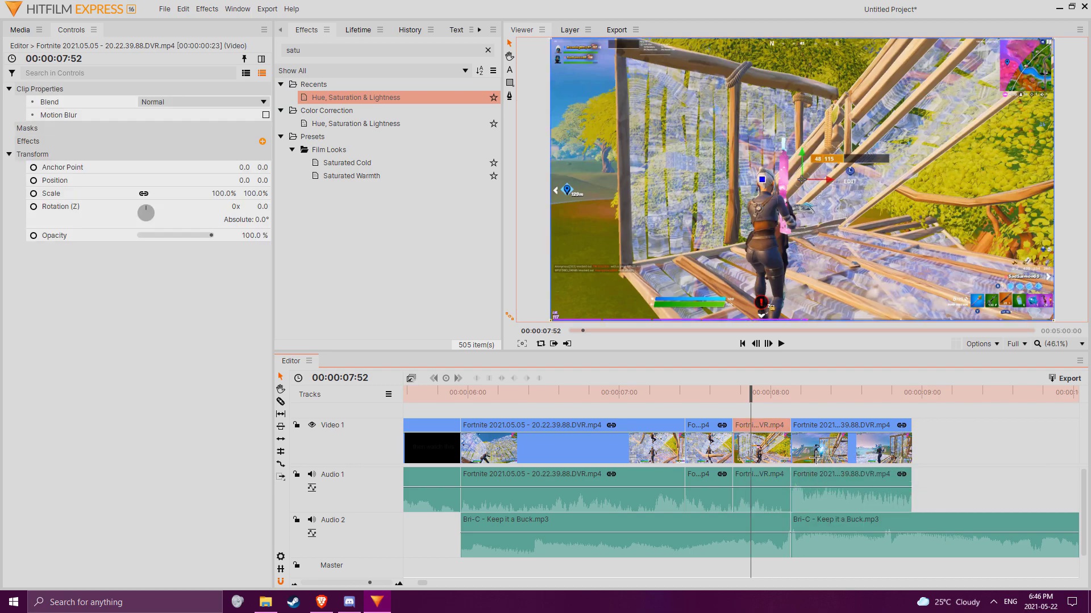
{"action": "left_click", "coordinate": [943, 407]}
{"action": "mouse_move", "coordinate": [943, 398]}
{"action": "left_mouse_down"}
{"action": "mouse_move", "coordinate": [888, 402]}
{"action": "mouse_move", "coordinate": [948, 401]}
{"action": "left_mouse_up"}
{"action": "key", "text": "ctrl+v"}
{"action": "left_click_drag", "start_coordinate": [950, 457], "coordinate": [747, 401]}
{"action": "scroll", "coordinate": [809, 442], "scroll_direction": "down", "scroll_amount": 1}
{"action": "scroll", "coordinate": [767, 437], "scroll_direction": "up", "scroll_amount": 2}
{"action": "scroll", "coordinate": [768, 441], "scroll_direction": "down", "scroll_amount": 2}
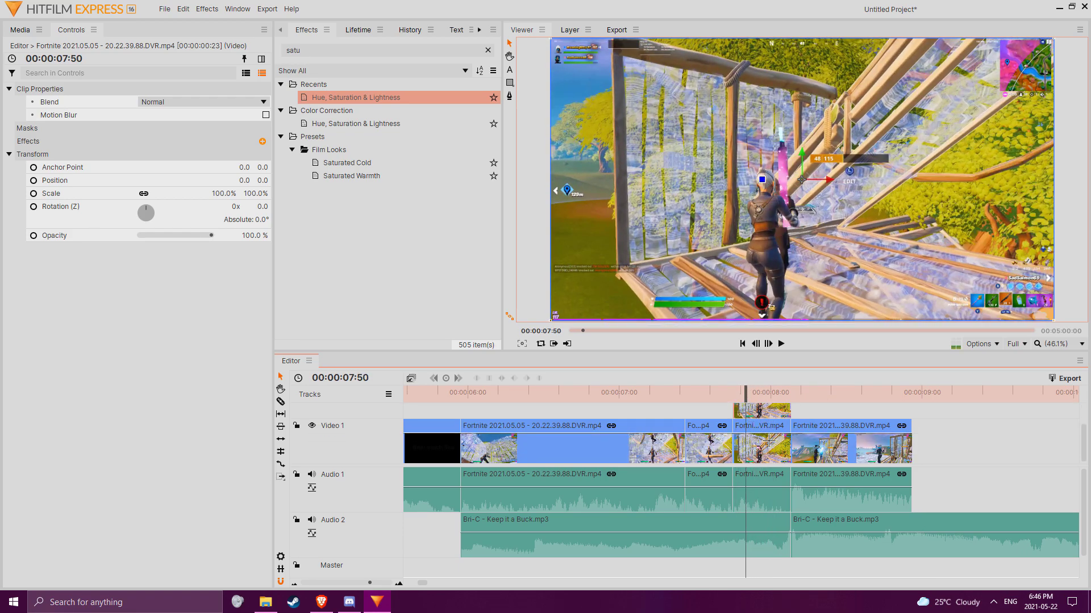
Search the effects for color and apply Find Edges, Color Temperature and Glow to the copied segment on Video 2.
{"action": "left_click", "coordinate": [291, 56]}
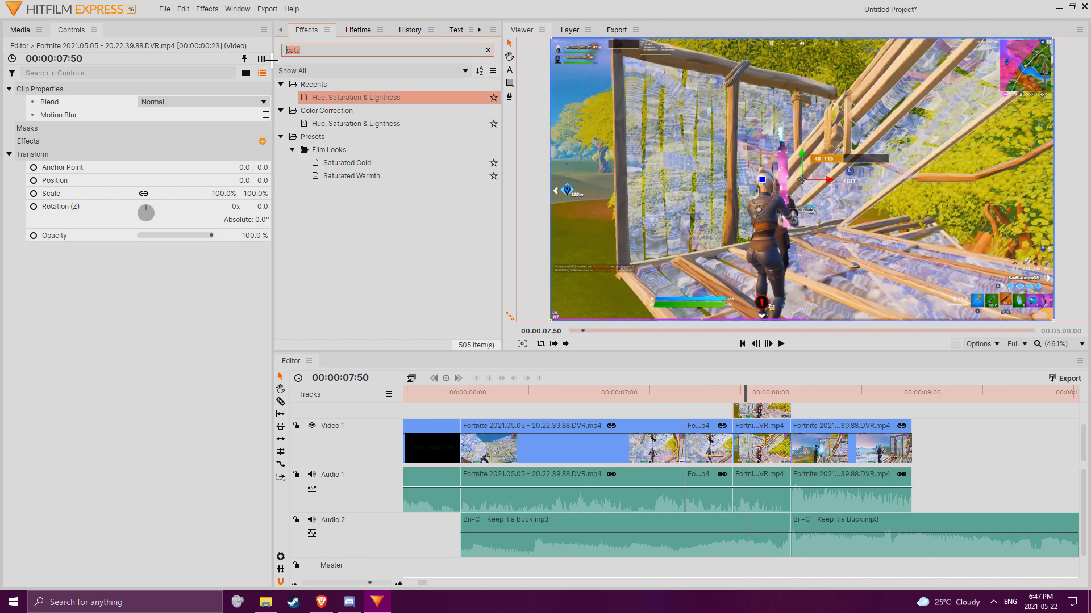
{"action": "type", "text": "color"}
{"action": "scroll", "coordinate": [382, 188], "scroll_direction": "down", "scroll_amount": 10}
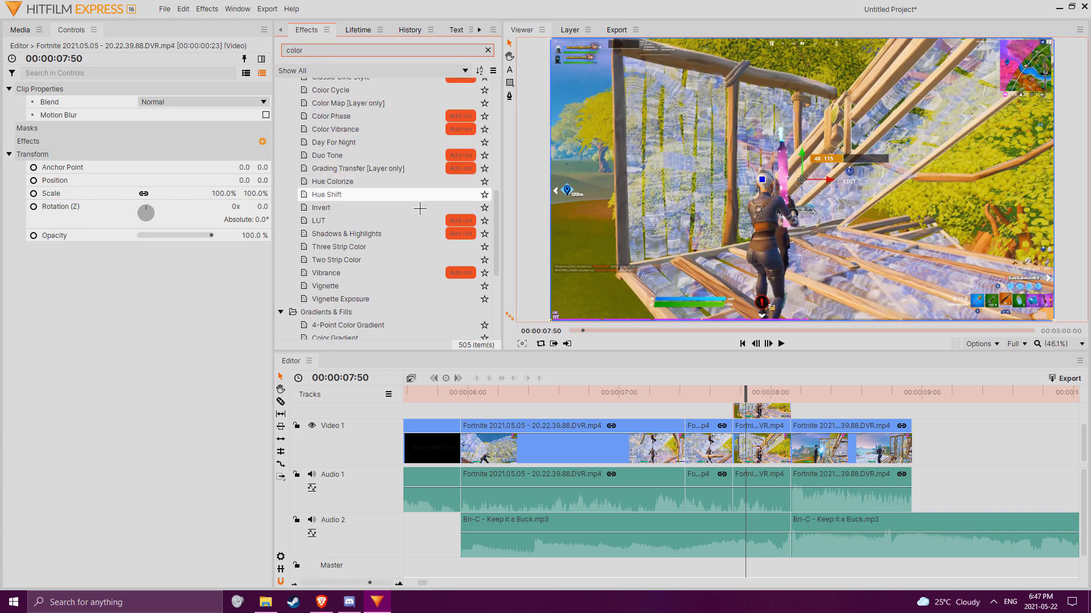
{"action": "left_click_drag", "start_coordinate": [352, 334], "coordinate": [735, 395]}
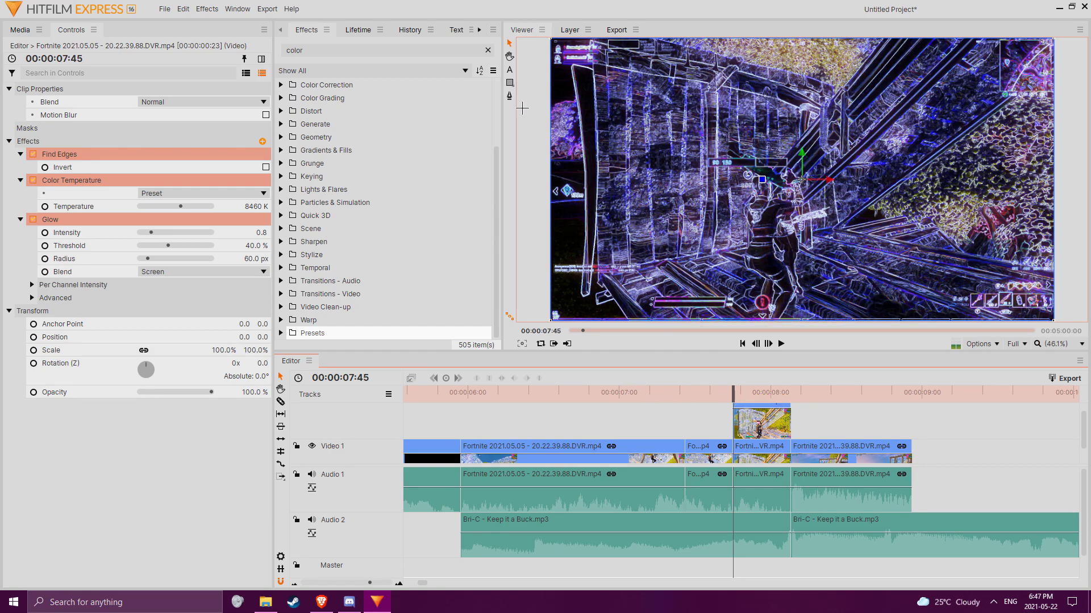
With Video 2 hidden, trace a freehand mask around the character on the Video 2 segment at 00:00:07:45.
{"action": "left_click", "coordinate": [781, 438]}
{"action": "left_click", "coordinate": [509, 96]}
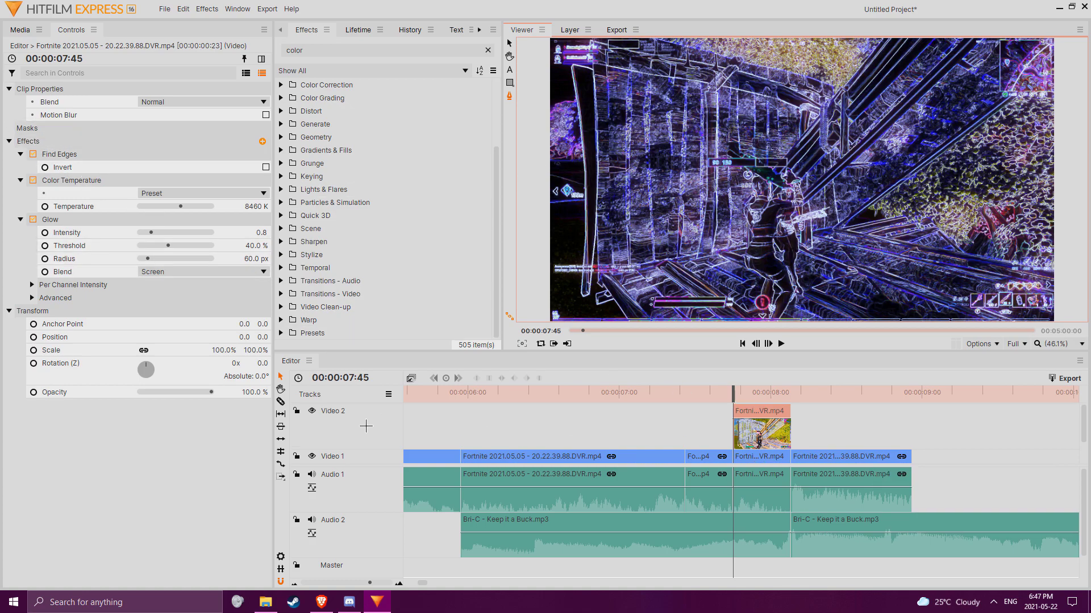
{"action": "left_click", "coordinate": [312, 411]}
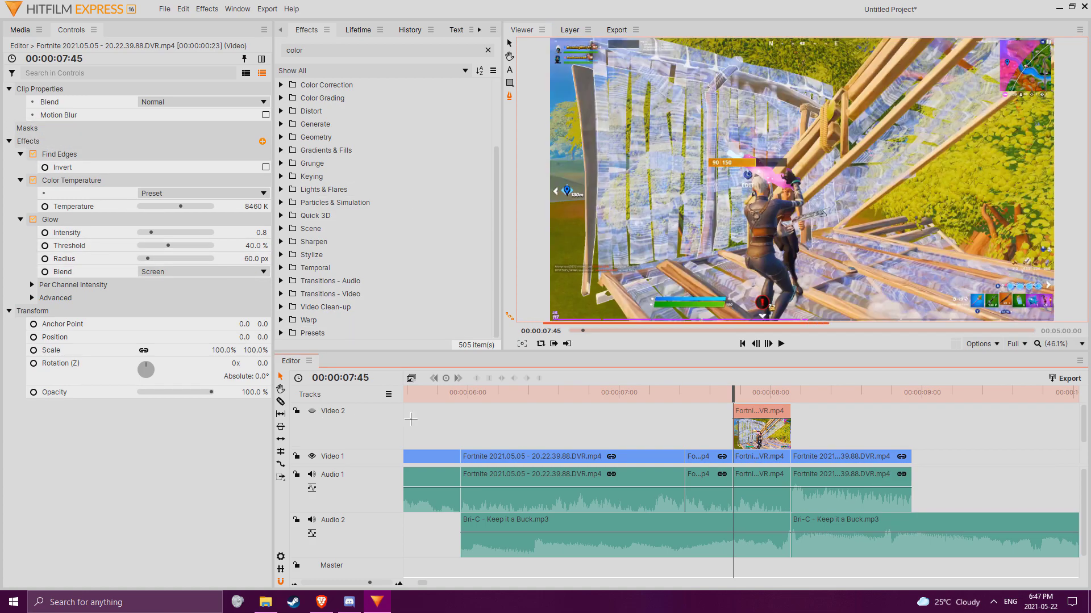
{"action": "left_click", "coordinate": [744, 319]}
{"action": "left_click", "coordinate": [746, 302]}
{"action": "left_click", "coordinate": [742, 282]}
{"action": "left_click", "coordinate": [724, 262]}
{"action": "left_click", "coordinate": [720, 229]}
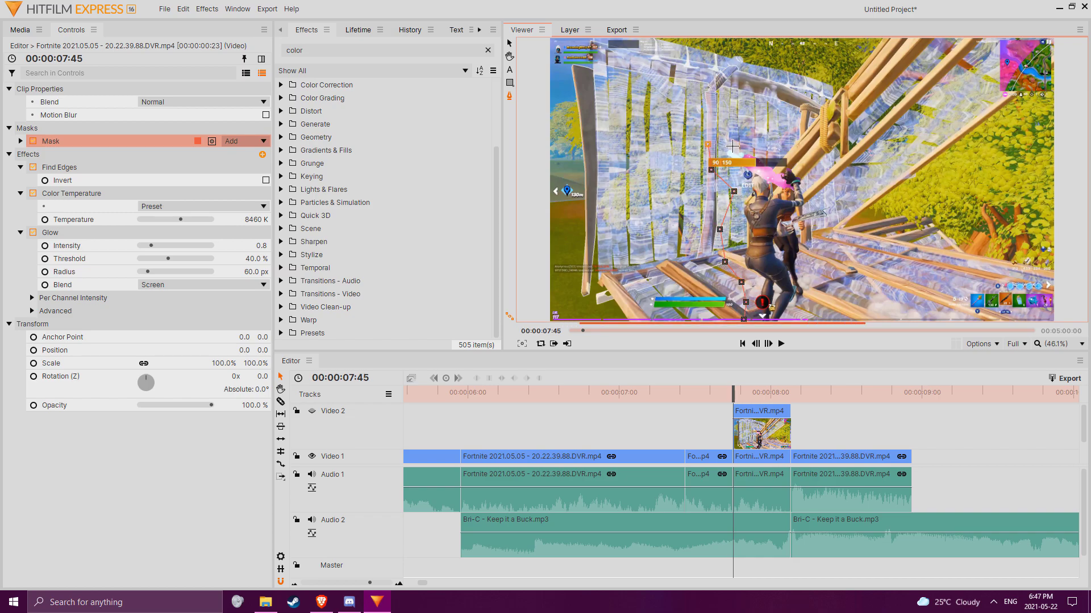
{"action": "left_click", "coordinate": [818, 236]}
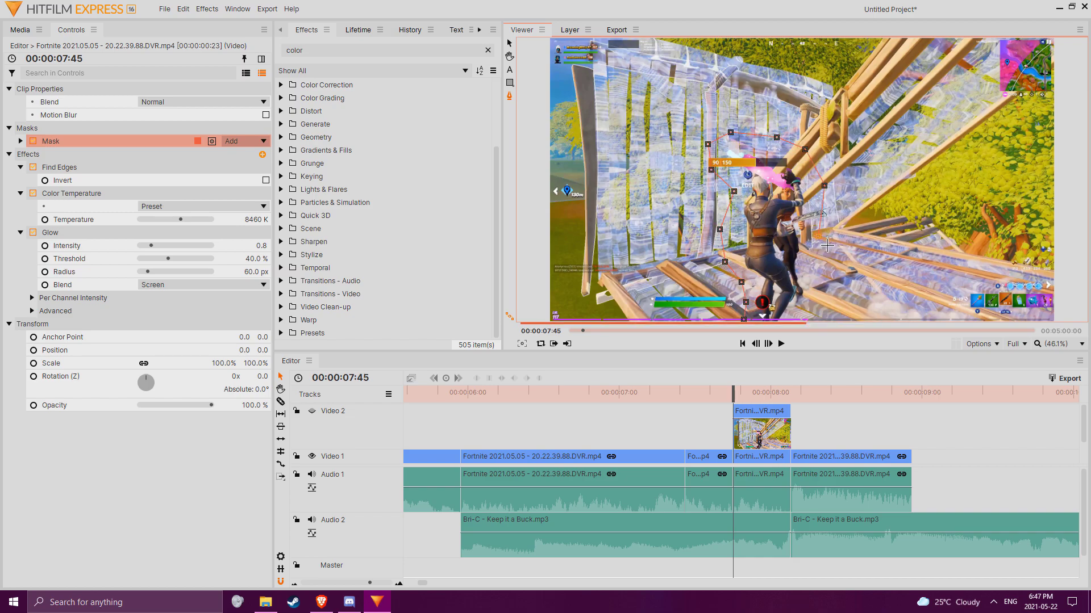
{"action": "left_click", "coordinate": [802, 295]}
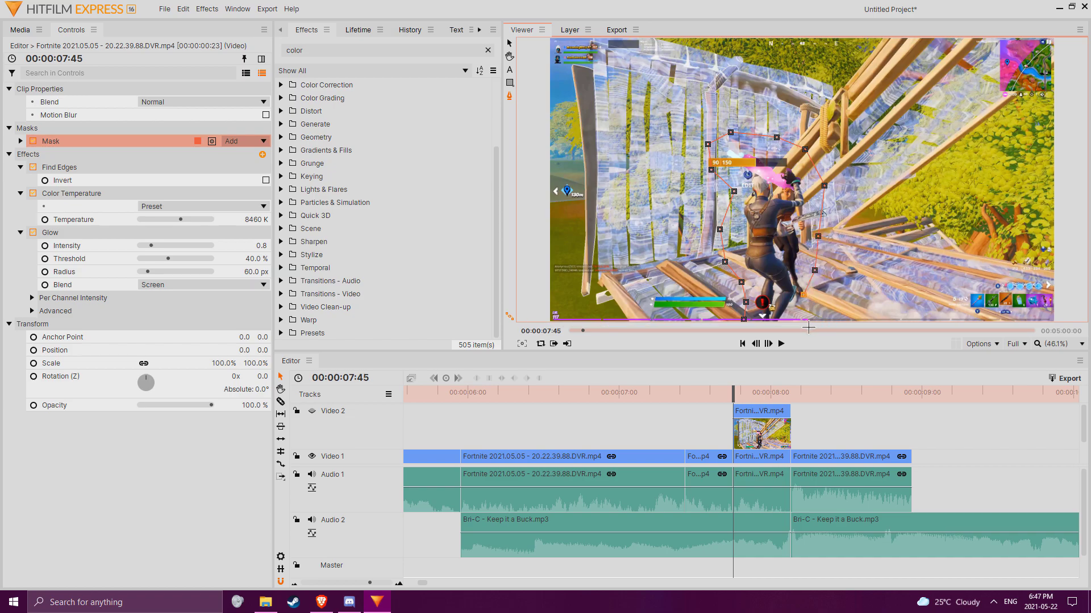
Tighten the mask's points along the character's gun side and close the mask outline.
{"action": "left_click_drag", "start_coordinate": [816, 272], "coordinate": [802, 229]}
{"action": "left_click_drag", "start_coordinate": [824, 186], "coordinate": [812, 184]}
{"action": "left_click_drag", "start_coordinate": [804, 159], "coordinate": [795, 161]}
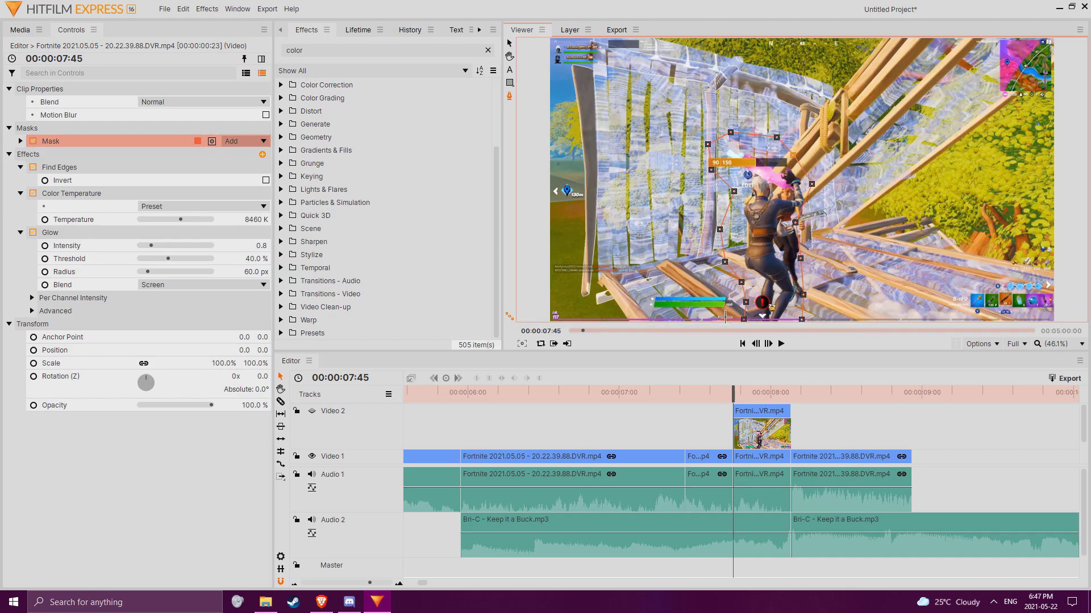
{"action": "left_click", "coordinate": [749, 327]}
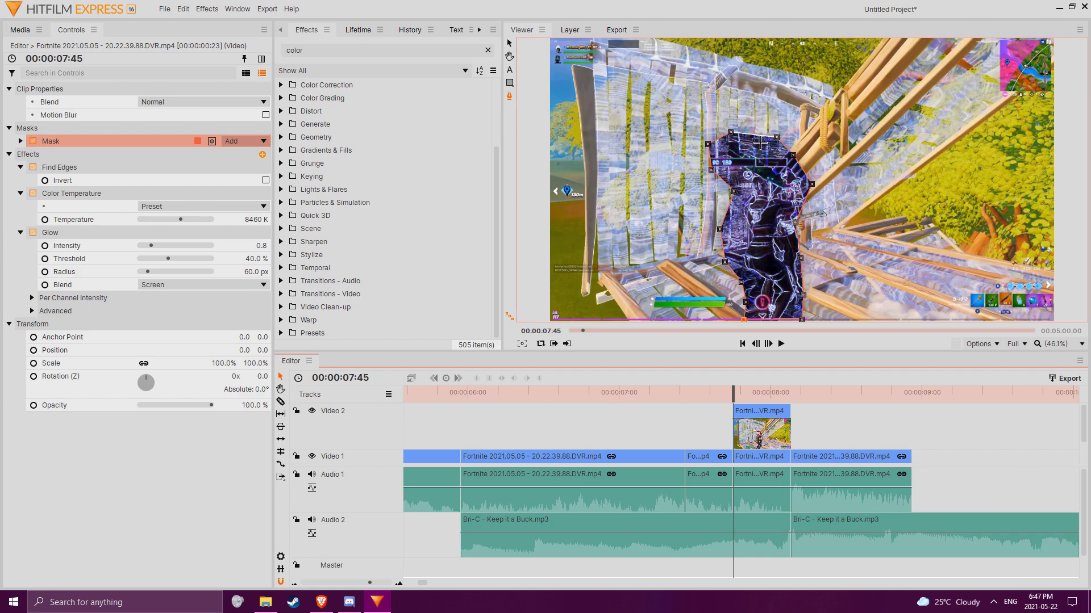
Enable keyframing for the mask's Path and Expansion at 00:00:07:45 and set Expansion to -2000 px.
{"action": "left_click", "coordinate": [21, 141]}
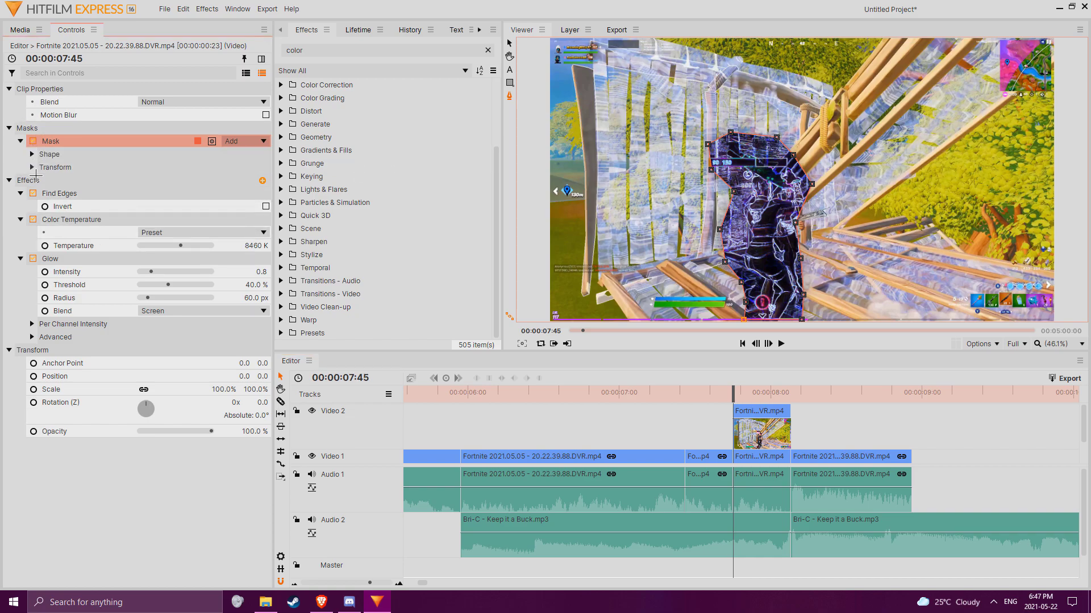
{"action": "left_click", "coordinate": [32, 168]}
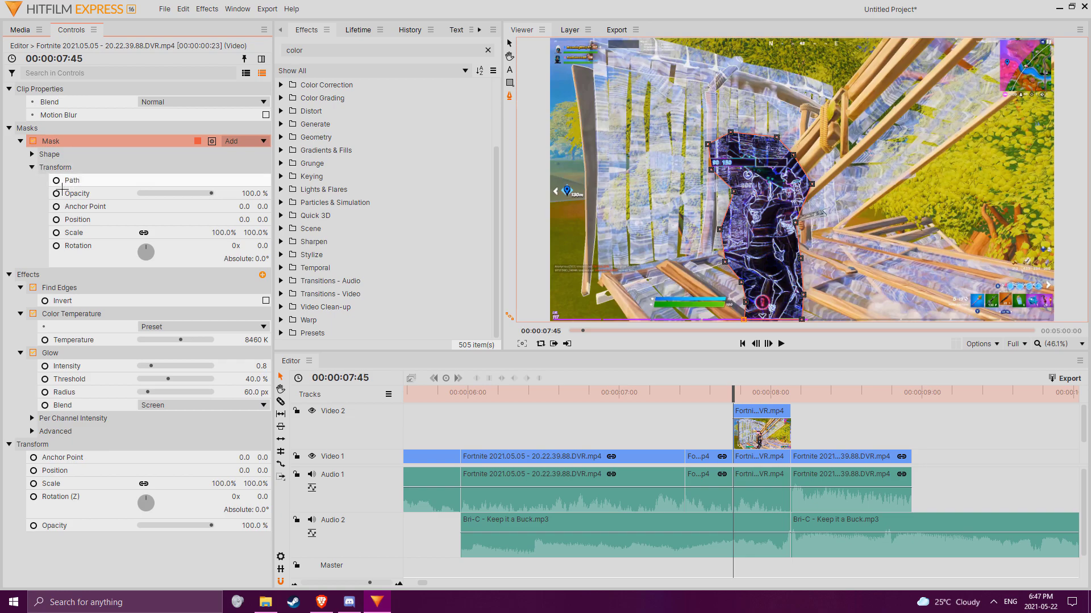
{"action": "left_click", "coordinate": [57, 181]}
{"action": "left_click", "coordinate": [32, 155]}
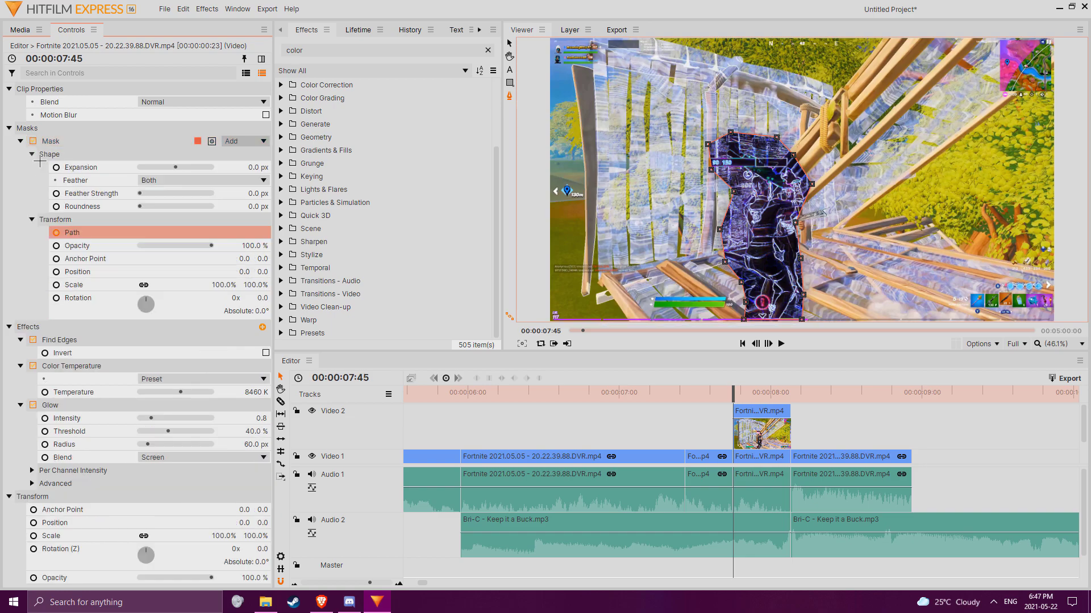
{"action": "left_click", "coordinate": [57, 167]}
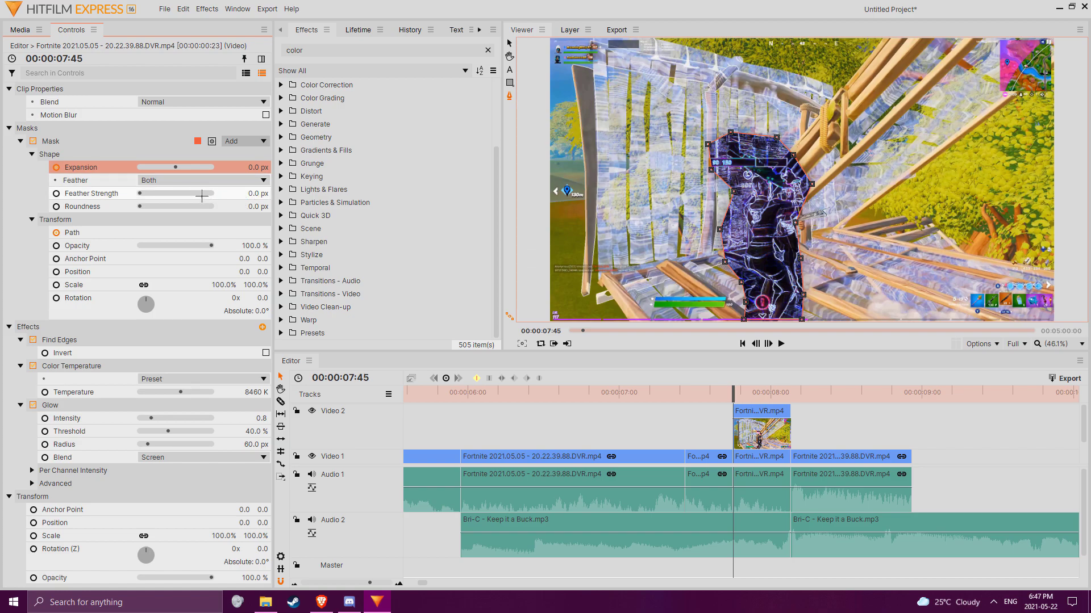
{"action": "left_click_drag", "start_coordinate": [182, 178], "coordinate": [138, 169]}
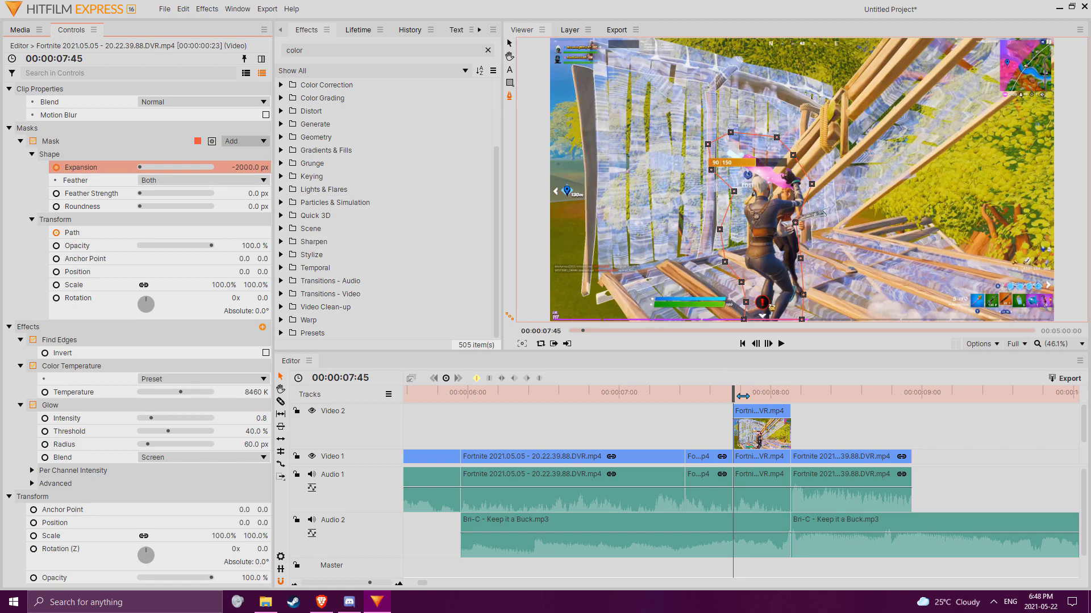
Set the mask's Expansion to -2.0 px at 00:00:07:53 and return to the start of the Video 2 segment.
{"action": "key", "text": "space"}
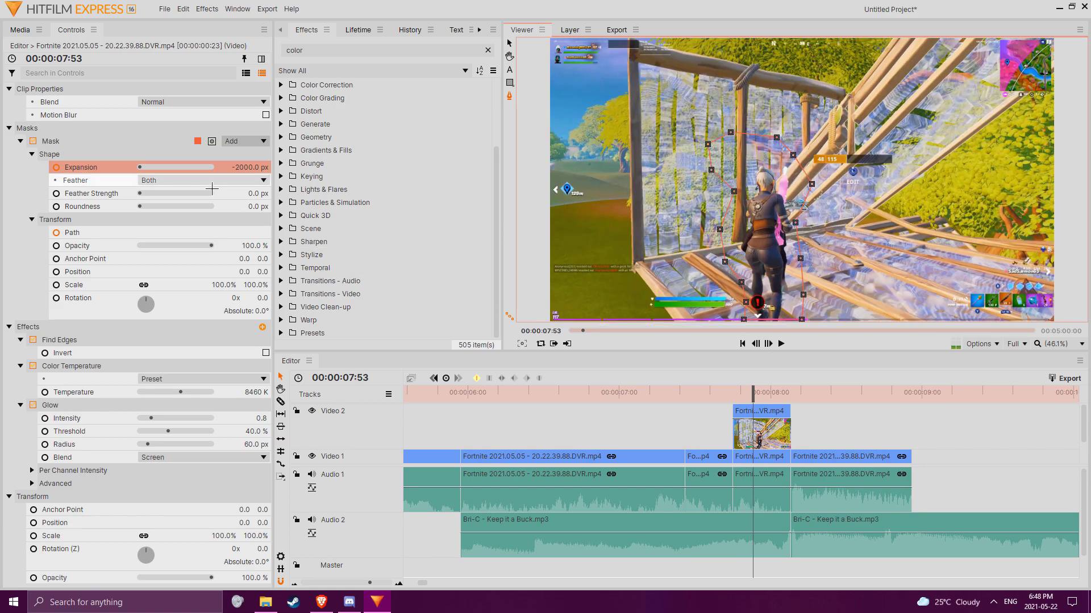
{"action": "left_click_drag", "start_coordinate": [249, 164], "coordinate": [265, 167]}
{"action": "mouse_move", "coordinate": [753, 391]}
{"action": "left_mouse_down"}
{"action": "mouse_move", "coordinate": [733, 391]}
{"action": "mouse_move", "coordinate": [764, 390]}
{"action": "mouse_move", "coordinate": [729, 391]}
{"action": "mouse_move", "coordinate": [771, 390]}
{"action": "mouse_move", "coordinate": [733, 386]}
{"action": "left_mouse_up"}
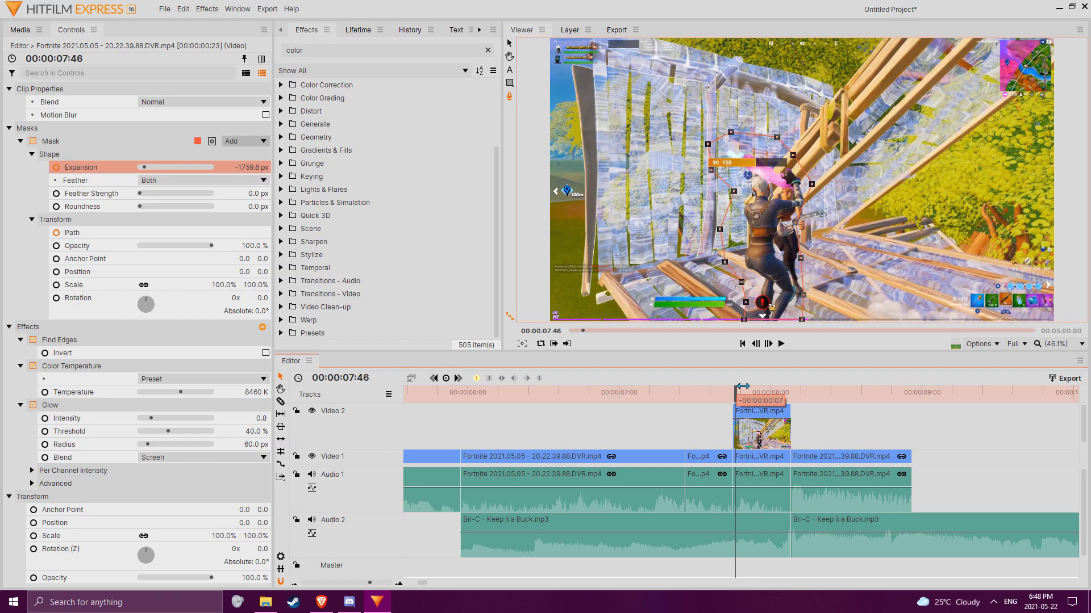
{"action": "left_click", "coordinate": [760, 433]}
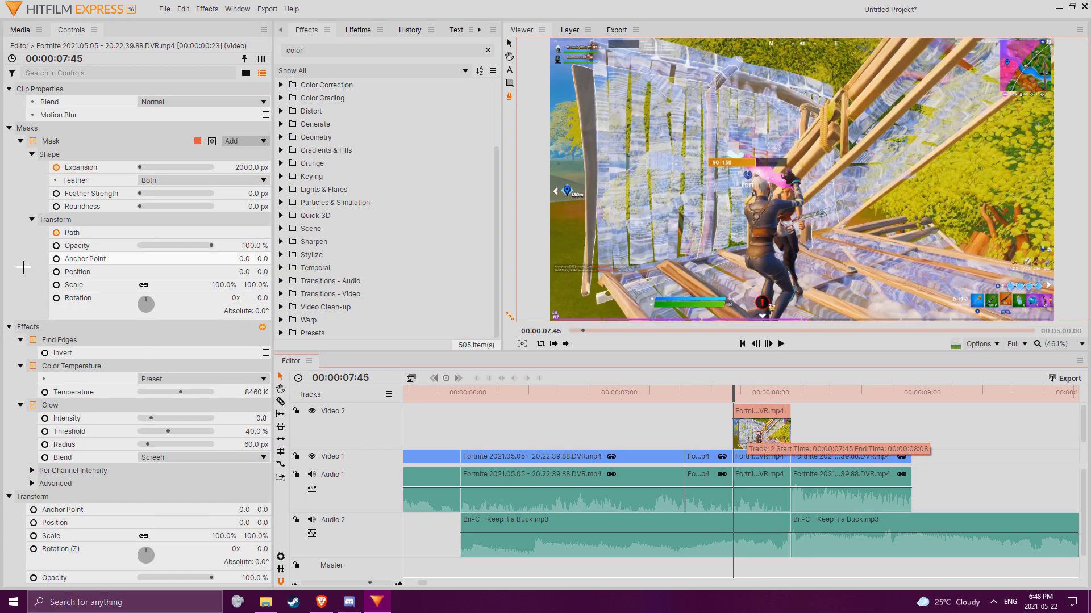
Reshape the mask path at 00:00:07:56 so its points follow the character's outline.
{"action": "left_click_drag", "start_coordinate": [743, 392], "coordinate": [773, 394]}
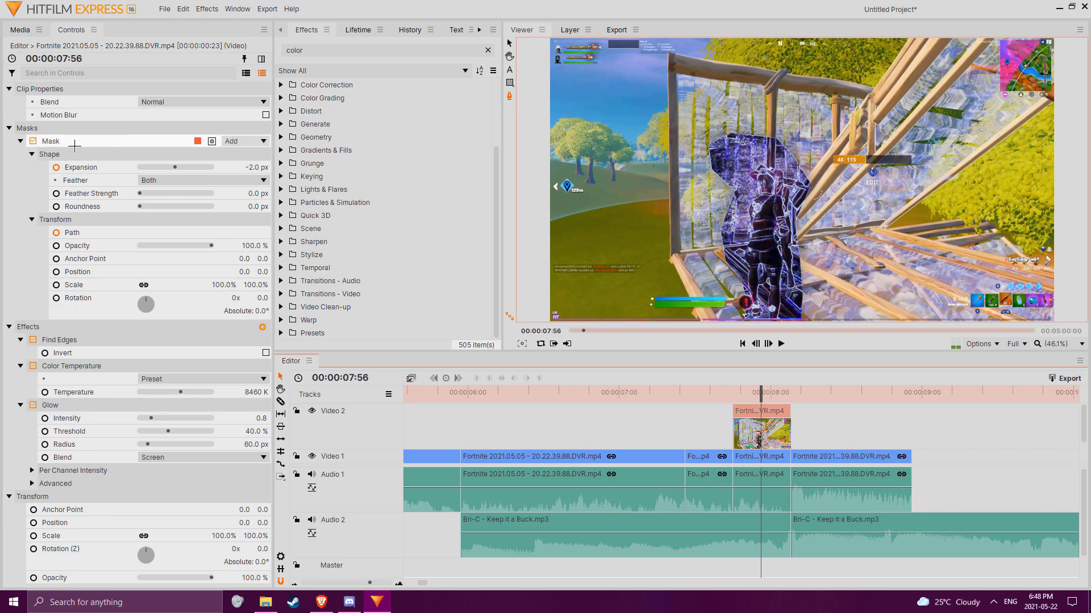
{"action": "left_click", "coordinate": [32, 141]}
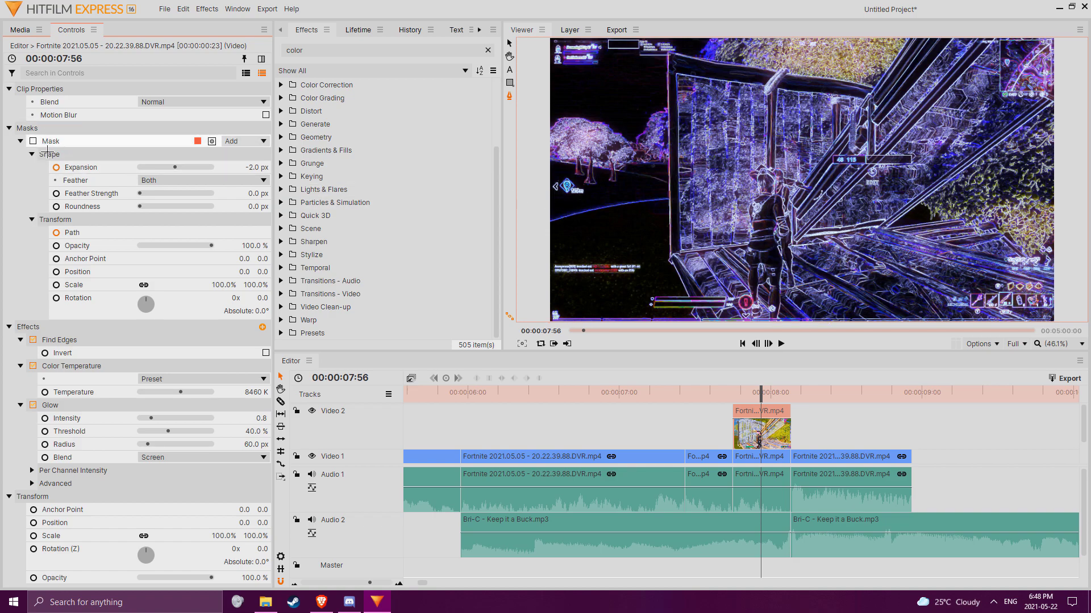
{"action": "left_click", "coordinate": [33, 141]}
{"action": "left_click", "coordinate": [98, 233]}
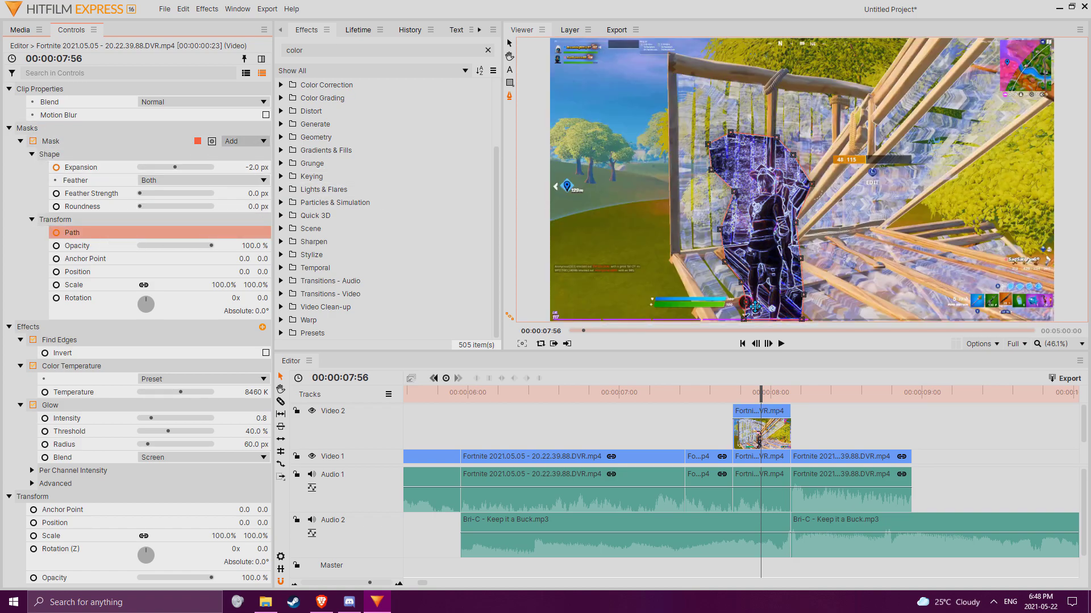
{"action": "left_click_drag", "start_coordinate": [746, 303], "coordinate": [737, 283]}
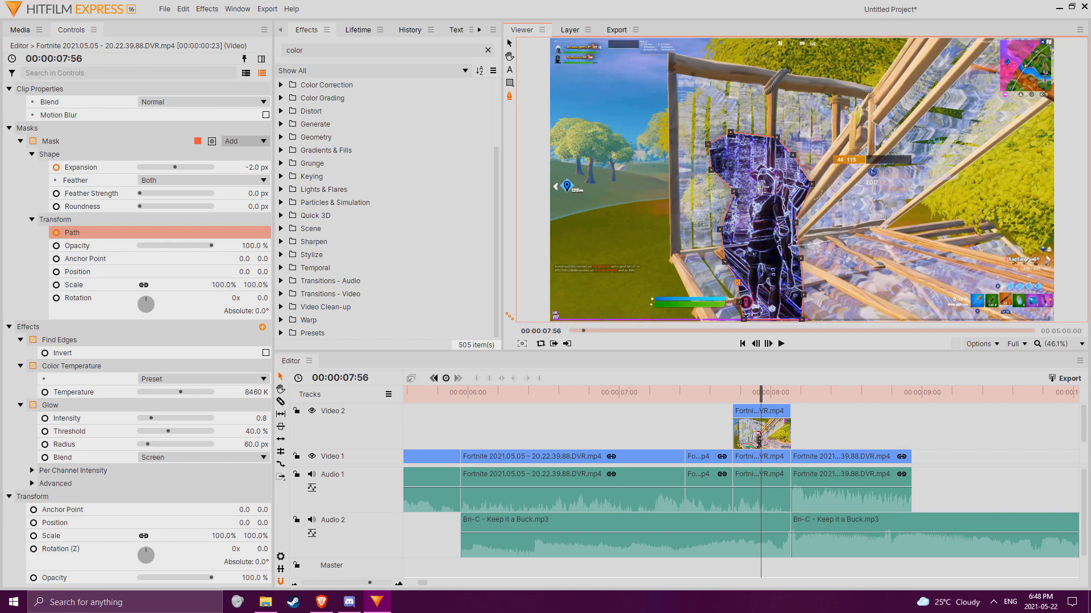
{"action": "left_click_drag", "start_coordinate": [721, 180], "coordinate": [799, 202]}
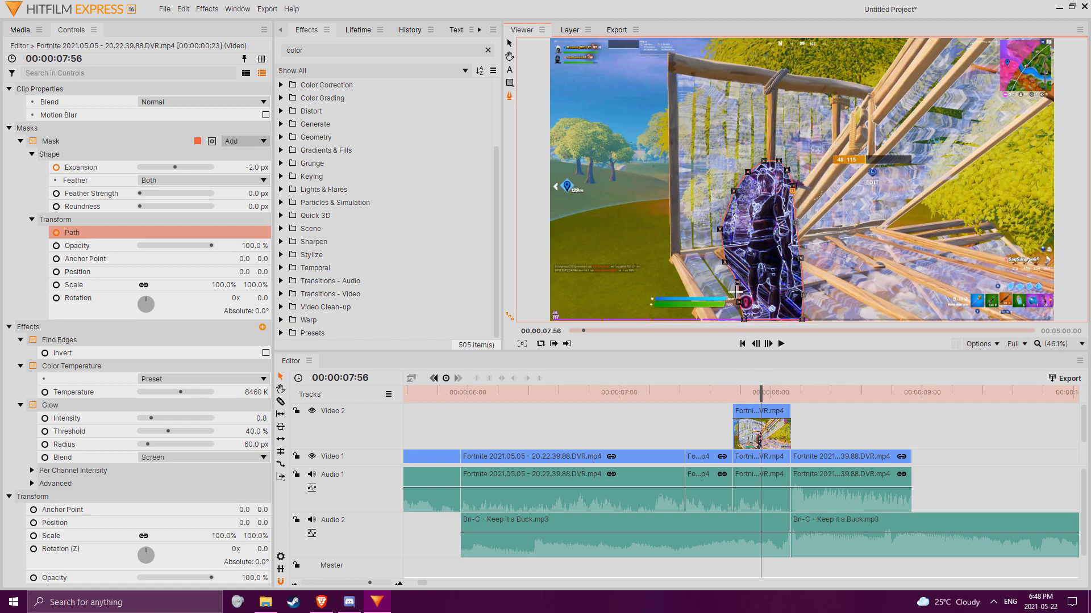
{"action": "left_click_drag", "start_coordinate": [726, 288], "coordinate": [740, 234]}
Readjust the mask path's points around the character's head and sides at 00:00:08:02 and 00:00:08:03.
{"action": "mouse_move", "coordinate": [764, 396]}
{"action": "left_mouse_down"}
{"action": "mouse_move", "coordinate": [743, 396]}
{"action": "mouse_move", "coordinate": [785, 397]}
{"action": "mouse_move", "coordinate": [773, 396]}
{"action": "left_mouse_up"}
{"action": "left_click", "coordinate": [768, 343]}
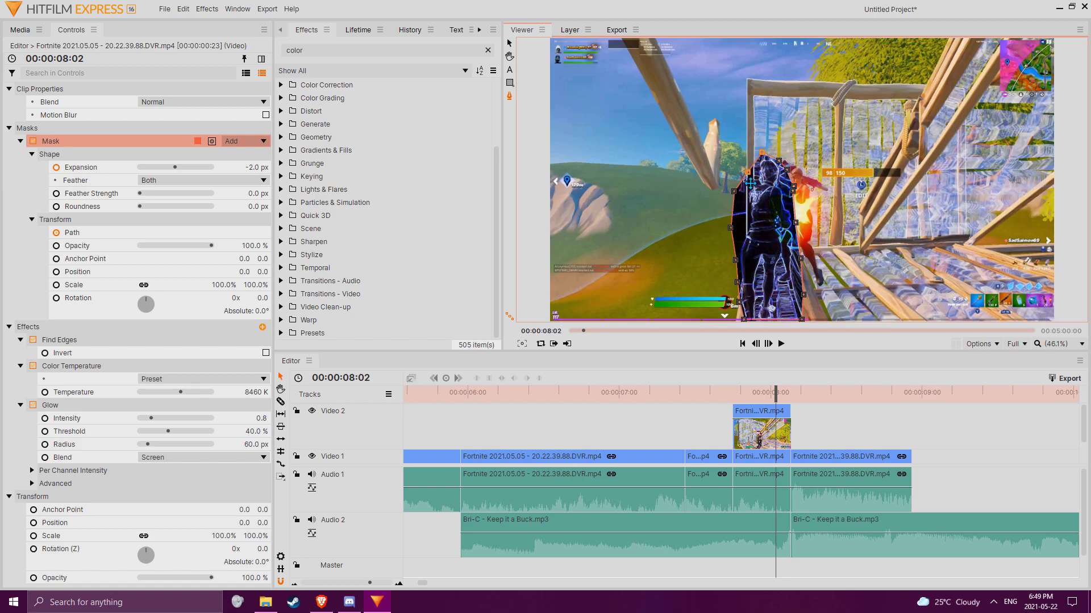
{"action": "left_click", "coordinate": [781, 161]}
{"action": "key", "text": "Right"}
{"action": "left_click", "coordinate": [798, 197]}
{"action": "left_click_drag", "start_coordinate": [782, 160], "coordinate": [762, 152]}
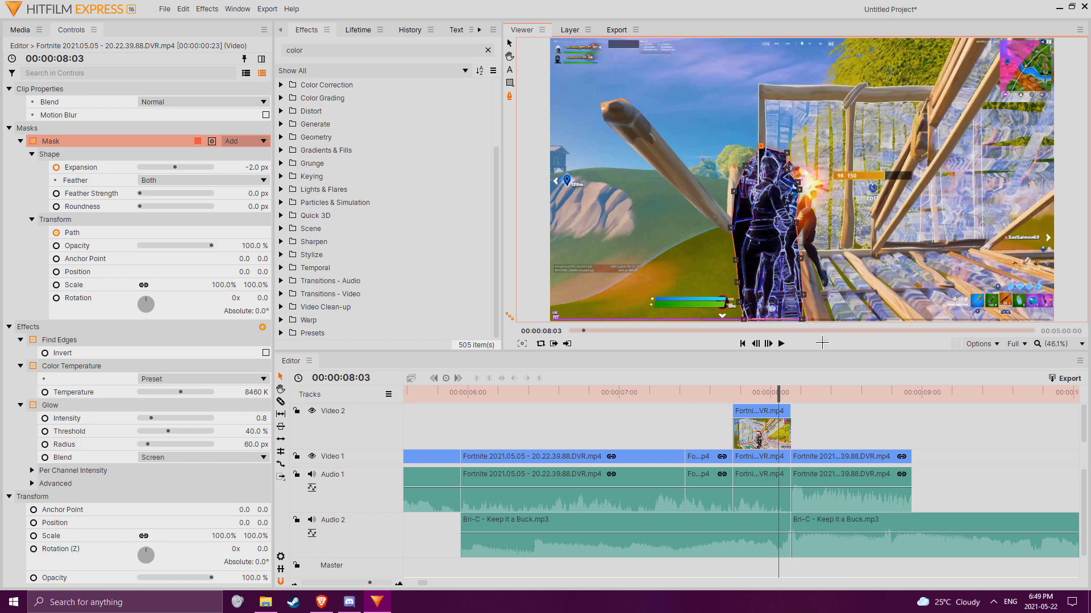
{"action": "left_click_drag", "start_coordinate": [750, 326], "coordinate": [730, 279]}
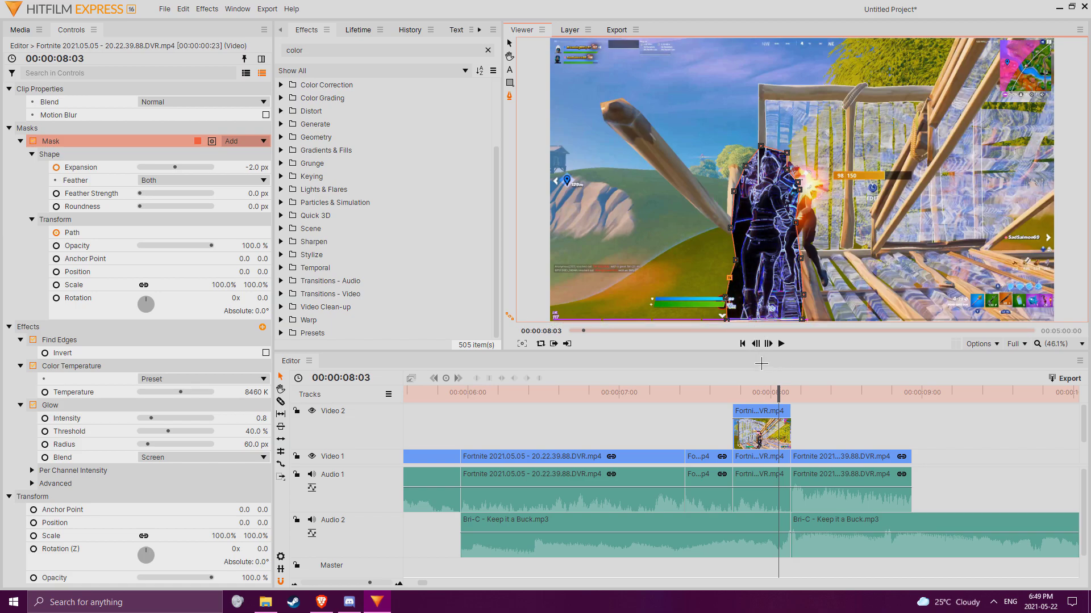
Refit the mask path to the character at 00:00:08:05 and 00:00:08:07.
{"action": "left_click_drag", "start_coordinate": [784, 392], "coordinate": [791, 392]}
{"action": "left_click_drag", "start_coordinate": [795, 178], "coordinate": [790, 148]}
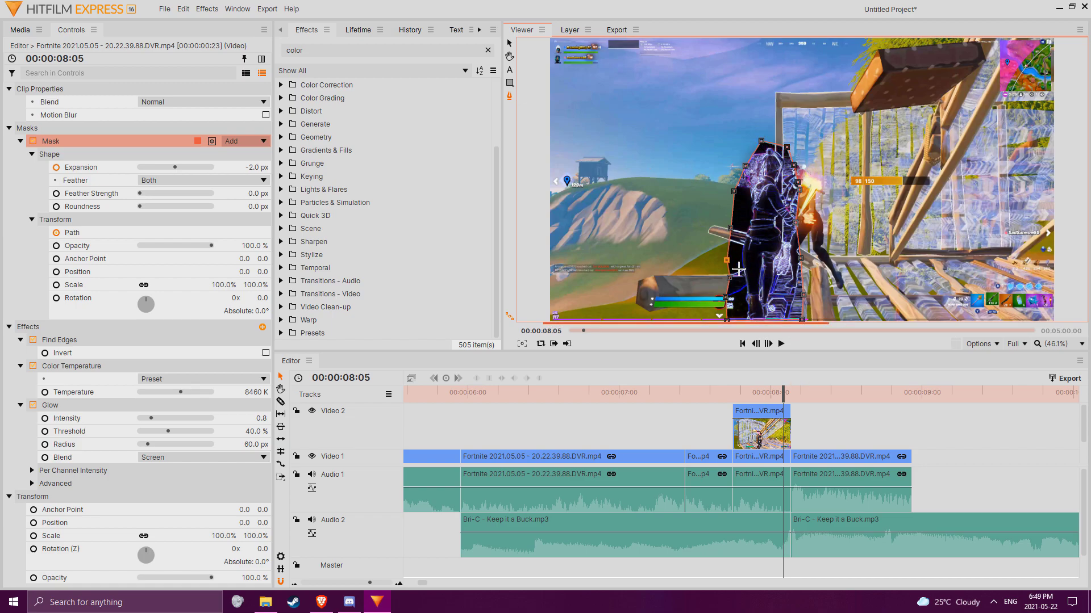
{"action": "left_click_drag", "start_coordinate": [784, 393], "coordinate": [793, 391]}
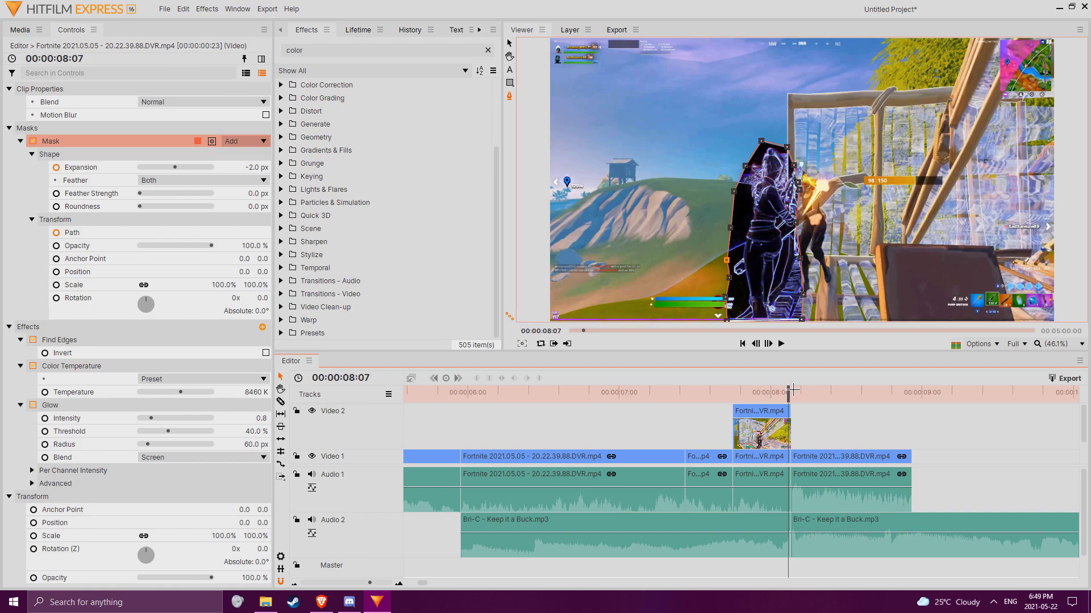
{"action": "mouse_move", "coordinate": [806, 192]}
{"action": "left_mouse_down"}
{"action": "mouse_move", "coordinate": [804, 156]}
{"action": "mouse_move", "coordinate": [798, 222]}
{"action": "mouse_move", "coordinate": [806, 187]}
{"action": "left_mouse_up"}
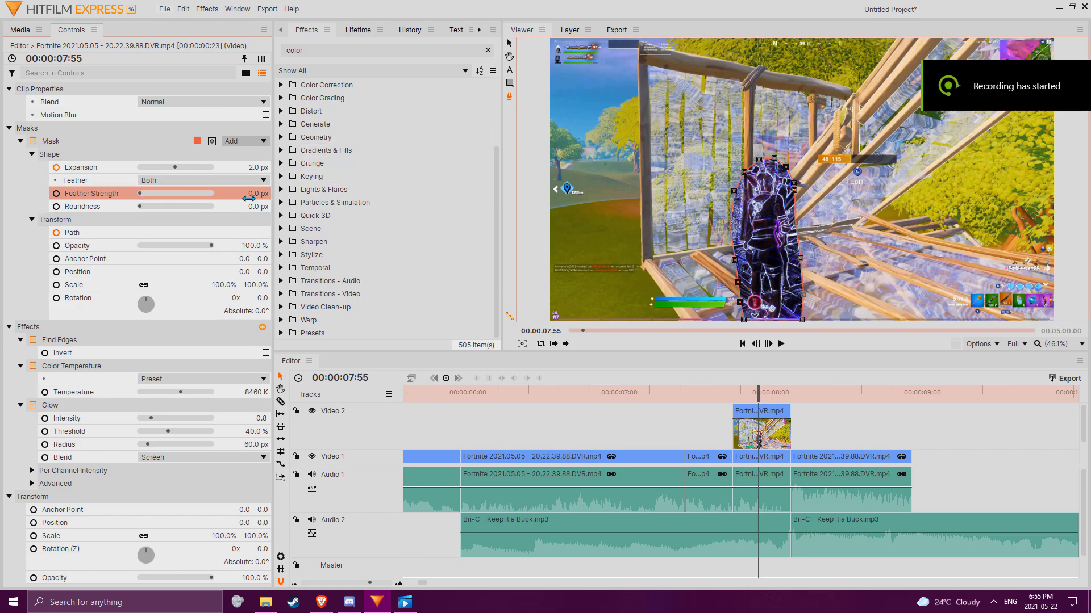
Soften the mask's edge by raising its Feather Strength, and play back the masked segment.
{"action": "left_click_drag", "start_coordinate": [139, 193], "coordinate": [164, 194]}
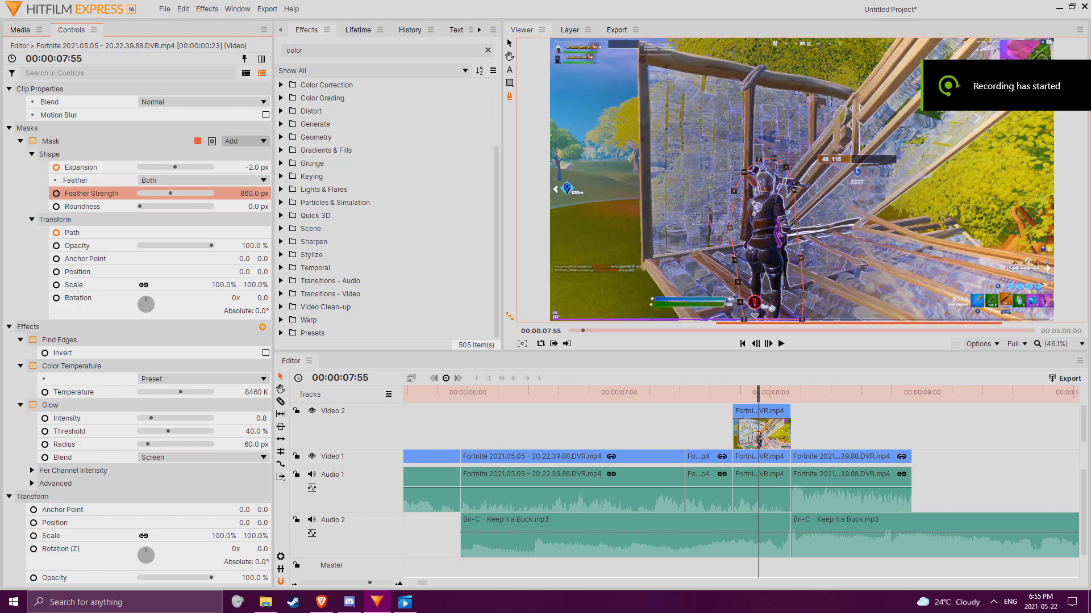
{"action": "left_click_drag", "start_coordinate": [254, 197], "coordinate": [325, 247]}
{"action": "left_click_drag", "start_coordinate": [765, 393], "coordinate": [672, 400]}
{"action": "key", "text": "space"}
{"action": "key", "text": "space"}
{"action": "mouse_move", "coordinate": [741, 395]}
{"action": "left_mouse_down"}
{"action": "mouse_move", "coordinate": [766, 397]}
{"action": "mouse_move", "coordinate": [734, 399]}
{"action": "left_mouse_up"}
Apply Hue, Saturation & Lightness to the Video 1 segment starting at 00:00:07:45 and lower its Master Saturation.
{"action": "scroll", "coordinate": [770, 436], "scroll_direction": "down", "scroll_amount": 2}
{"action": "left_click", "coordinate": [747, 452]}
{"action": "left_click_drag", "start_coordinate": [324, 54], "coordinate": [80, 47]}
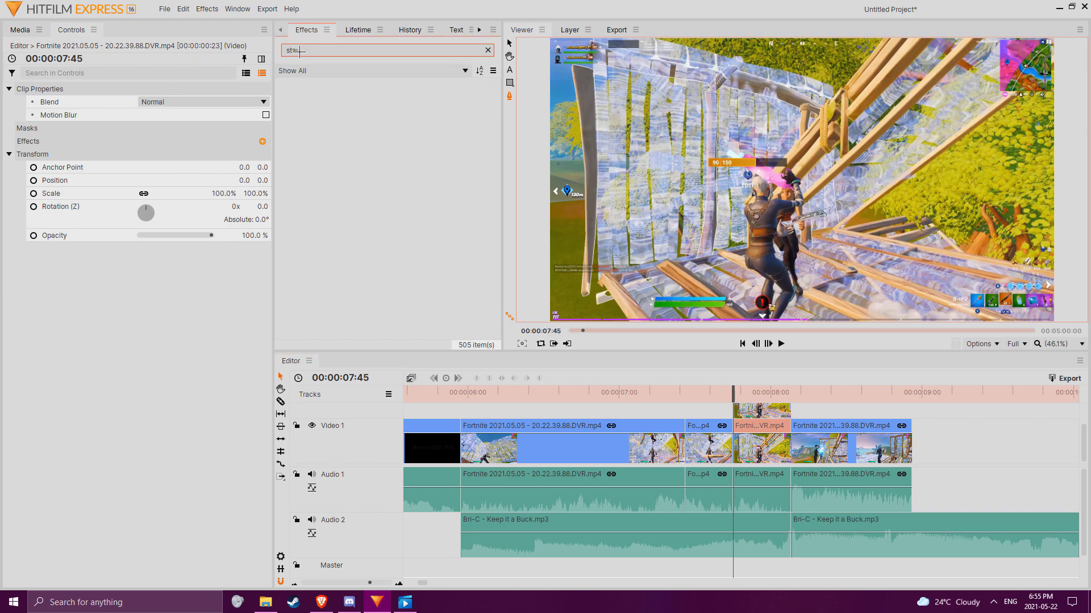
{"action": "type", "text": "atu"}
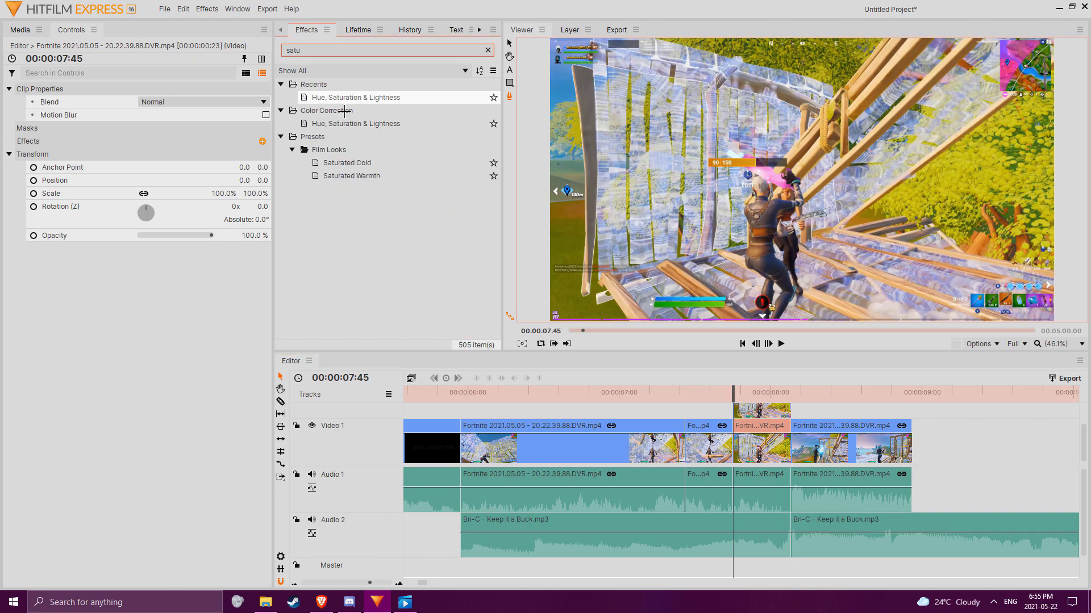
{"action": "left_click_drag", "start_coordinate": [345, 99], "coordinate": [761, 449]}
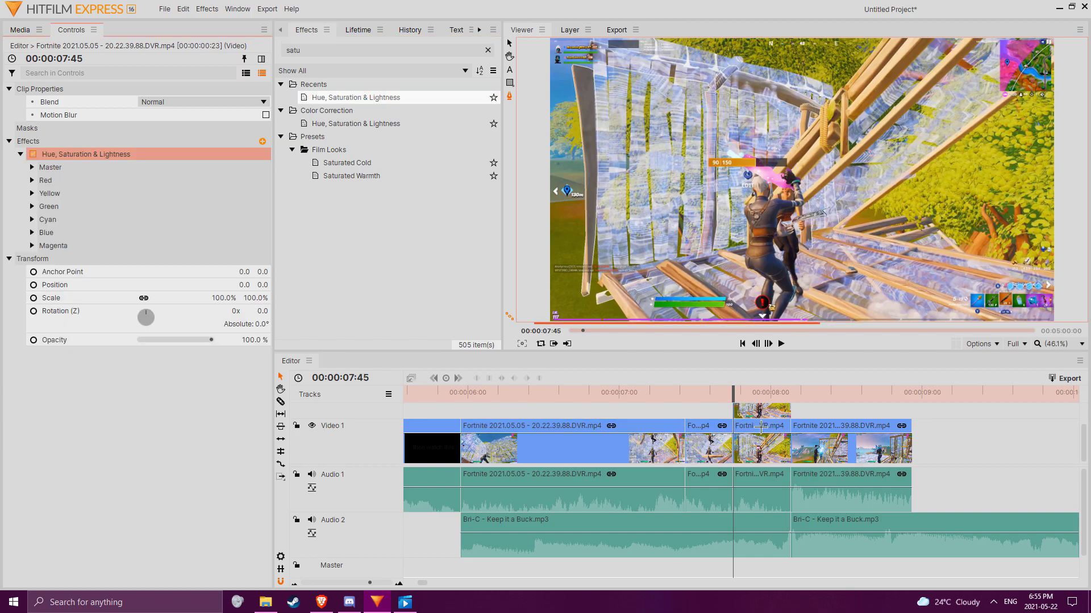
{"action": "left_click", "coordinate": [41, 173]}
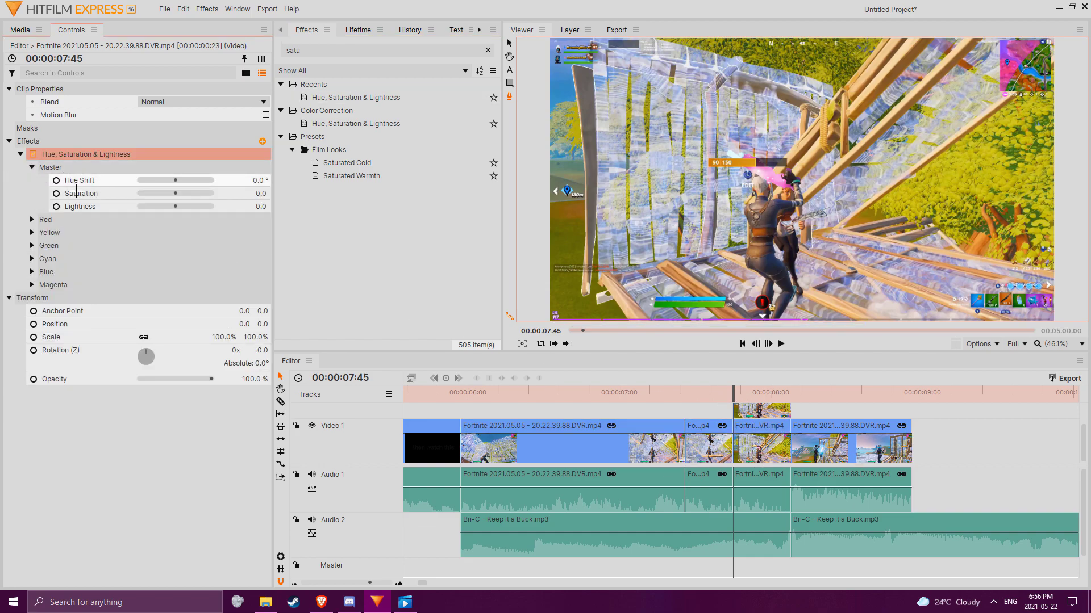
{"action": "left_click_drag", "start_coordinate": [177, 198], "coordinate": [138, 196]}
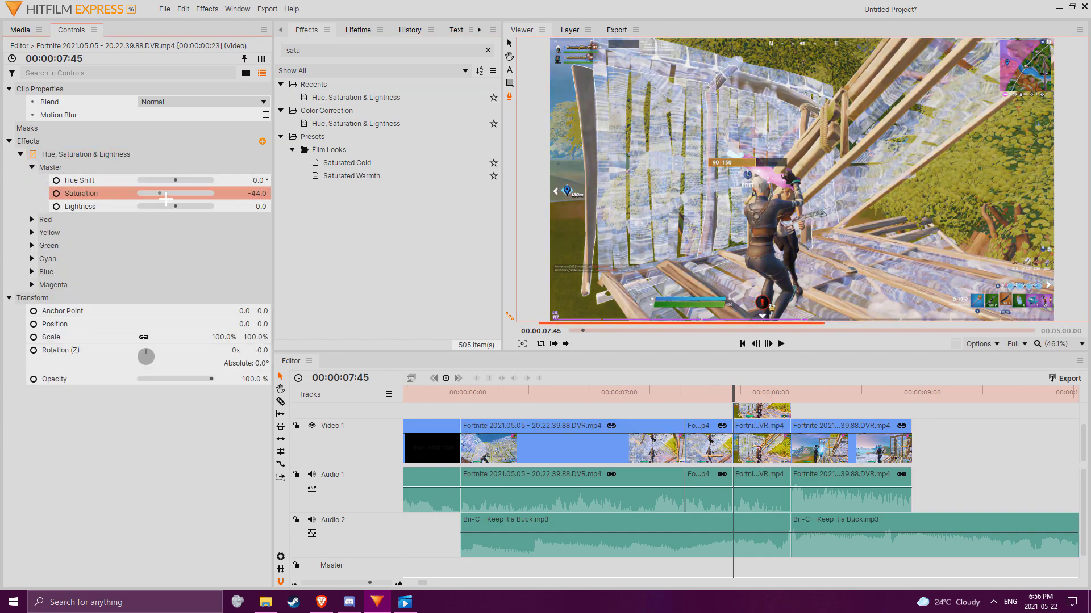
Import green snow particles.mp4, place it on Video 1 at 00:00:09:00, and preview it up to 00:00:09:31.
{"action": "left_click_drag", "start_coordinate": [743, 394], "coordinate": [925, 396]}
{"action": "scroll", "coordinate": [764, 420], "scroll_direction": "up", "scroll_amount": 1}
{"action": "scroll", "coordinate": [940, 416], "scroll_direction": "down", "scroll_amount": 1}
{"action": "left_click", "coordinate": [19, 30]}
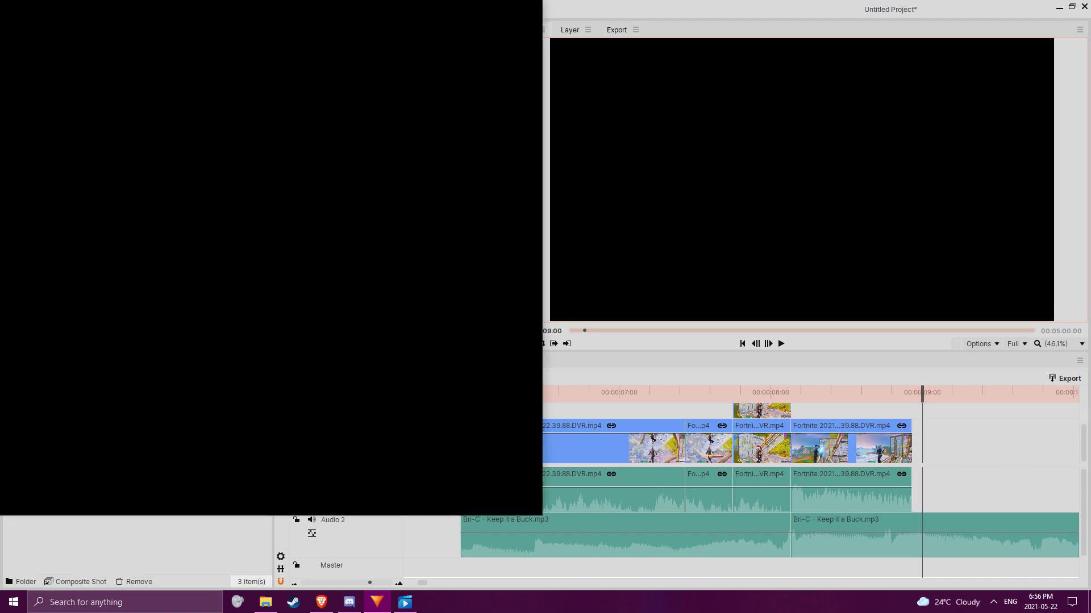
{"action": "double_click", "coordinate": [159, 387]}
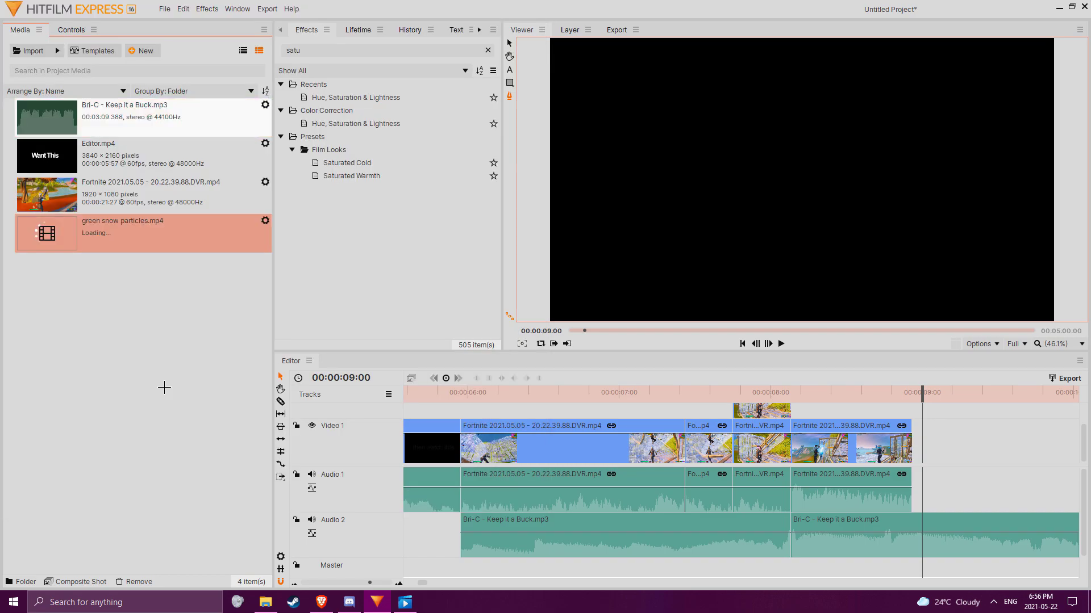
{"action": "left_click_drag", "start_coordinate": [122, 241], "coordinate": [925, 446]}
{"action": "left_click_drag", "start_coordinate": [923, 392], "coordinate": [1000, 402]}
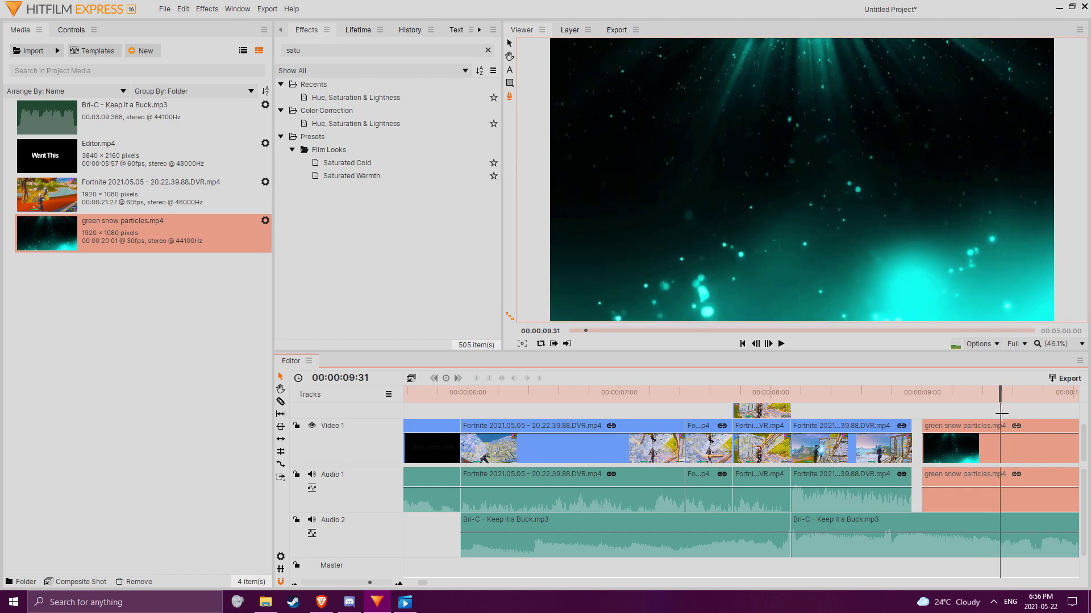
Slice the green snow particles clip at 00:00:09:31 and delete the part after the cut.
{"action": "key", "text": "ctrl+shift+d"}
{"action": "left_click", "coordinate": [1017, 461]}
{"action": "key", "text": "Delete"}
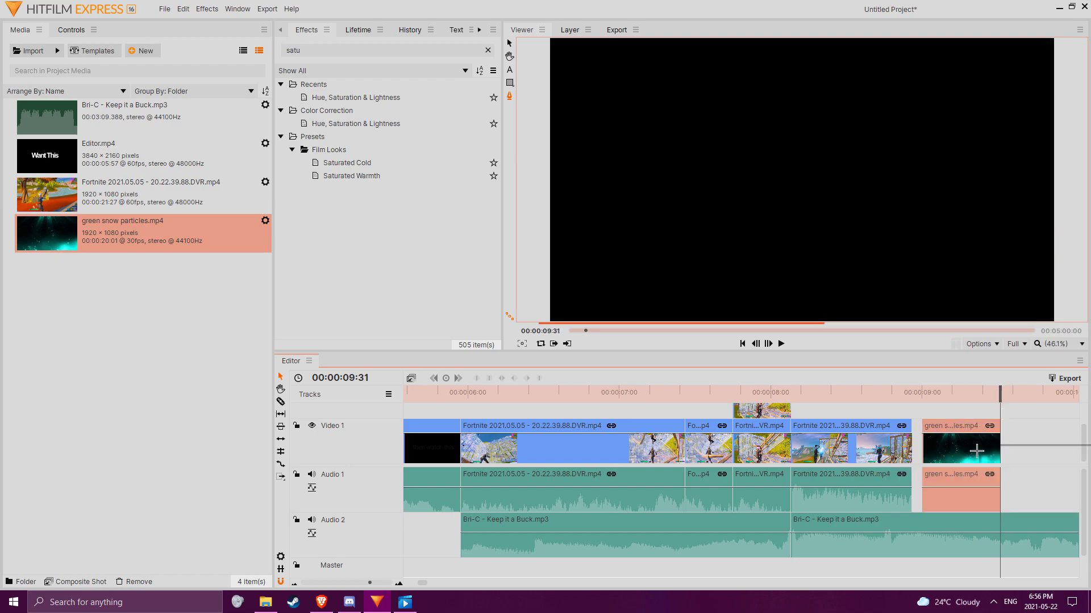
Unlink the remaining particle clip's audio from its video and delete the audio part.
{"action": "right_click", "coordinate": [986, 450]}
{"action": "left_click", "coordinate": [998, 324]}
{"action": "left_click", "coordinate": [1027, 470]}
{"action": "left_click", "coordinate": [967, 492]}
{"action": "key", "text": "Delete"}
Move the particle clip to Video 3 above the masked segment, with both ending at the same cut.
{"action": "left_click_drag", "start_coordinate": [961, 446], "coordinate": [753, 426]}
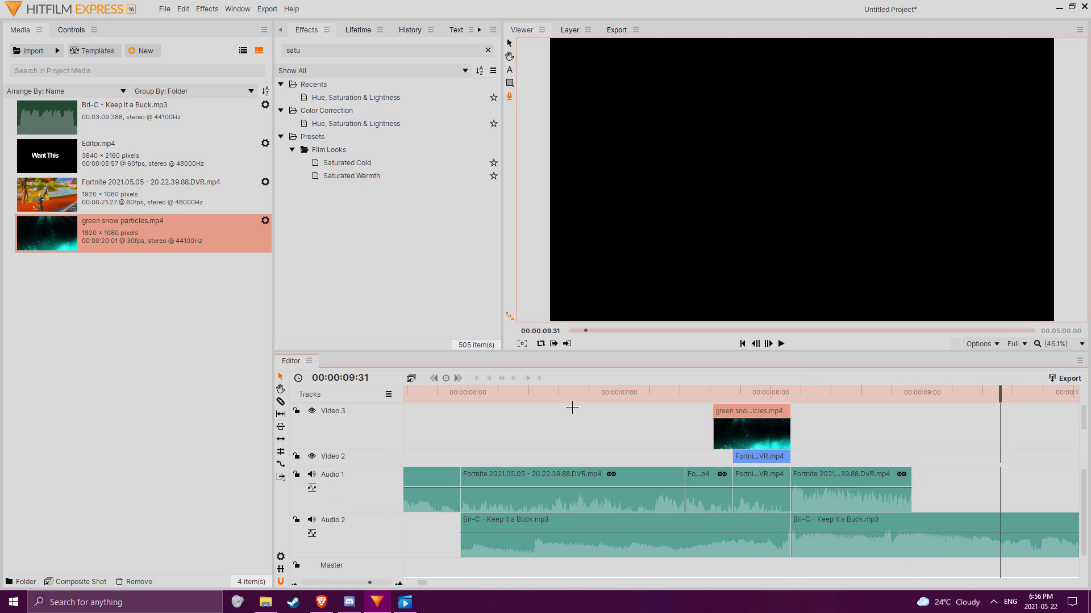
{"action": "right_click", "coordinate": [372, 432]}
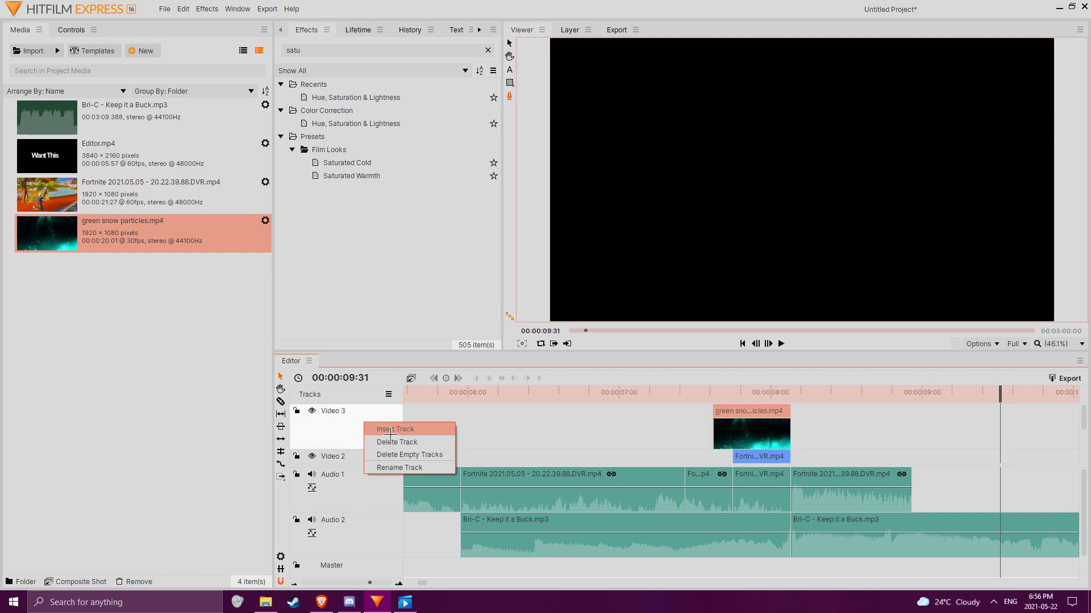
{"action": "left_click", "coordinate": [525, 431]}
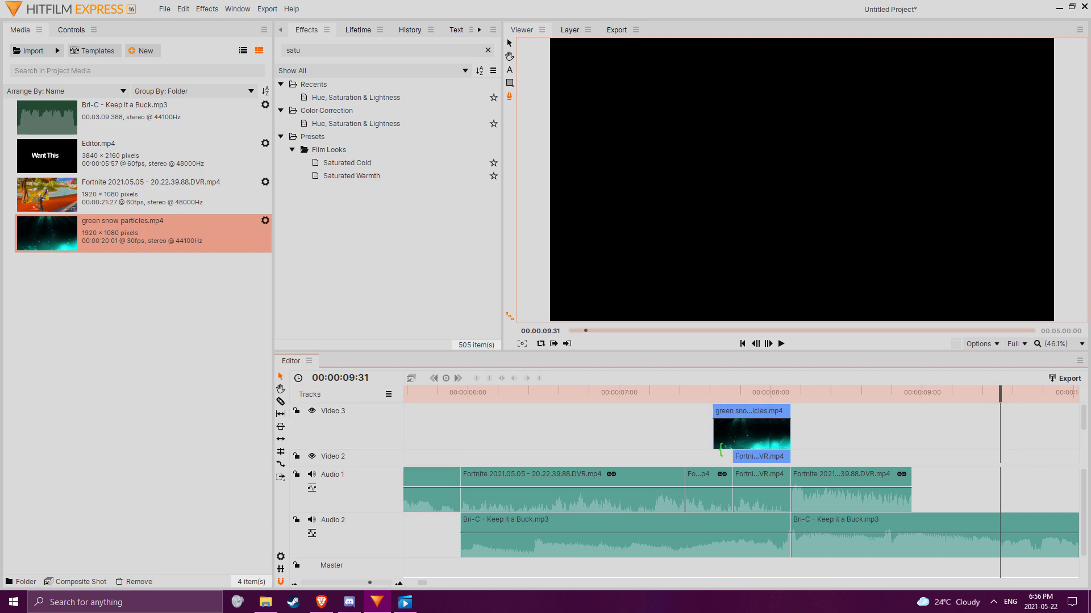
Set the particle clip's Blend mode to Add, checking it at 00:00:07:41.
{"action": "scroll", "coordinate": [739, 432], "scroll_direction": "down", "scroll_amount": 1}
{"action": "left_click_drag", "start_coordinate": [747, 398], "coordinate": [723, 396]}
{"action": "right_click", "coordinate": [737, 410]}
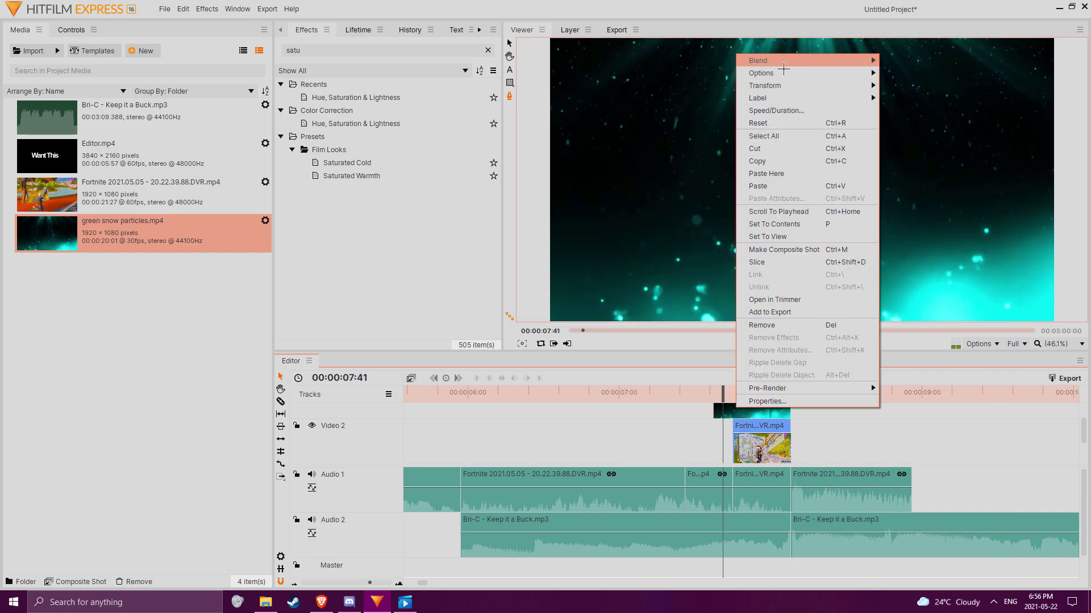
{"action": "mouse_move", "coordinate": [783, 61]}
{"action": "left_click", "coordinate": [899, 73]}
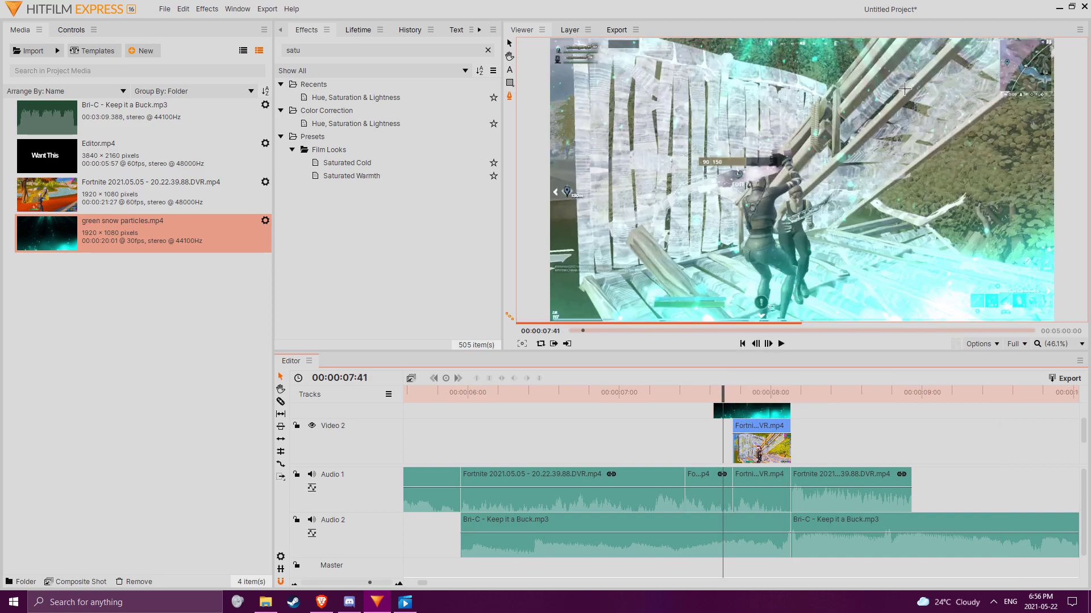
Slice the particle clip on Video 3 at 00:00:07:55.
{"action": "mouse_move", "coordinate": [747, 390]}
{"action": "left_mouse_down"}
{"action": "mouse_move", "coordinate": [732, 391]}
{"action": "mouse_move", "coordinate": [767, 391]}
{"action": "left_mouse_up"}
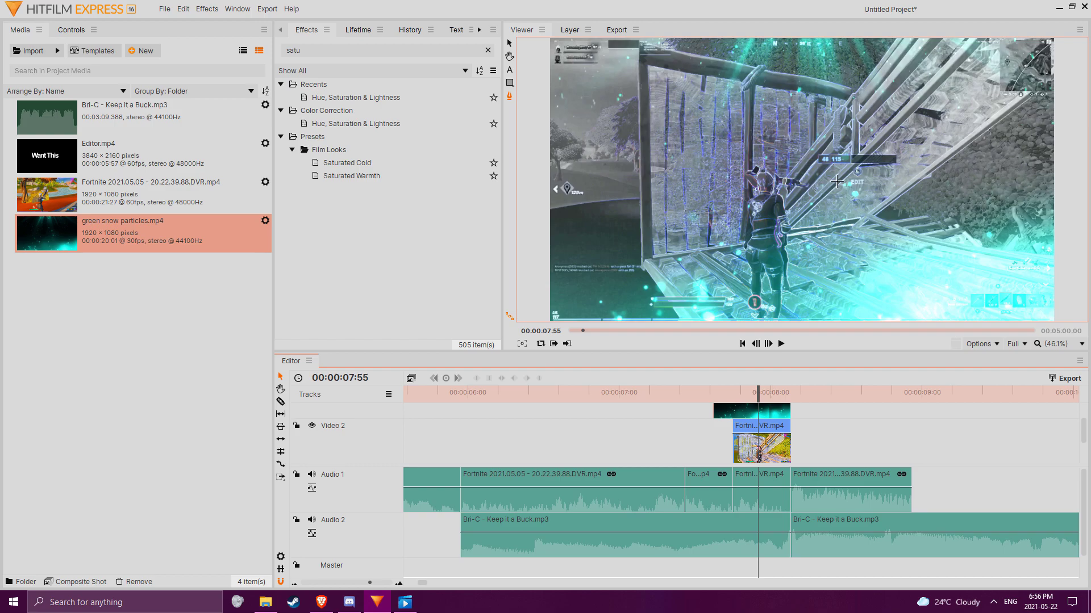
{"action": "key", "text": "ctrl+shift+d"}
{"action": "scroll", "coordinate": [831, 453], "scroll_direction": "up", "scroll_amount": 1}
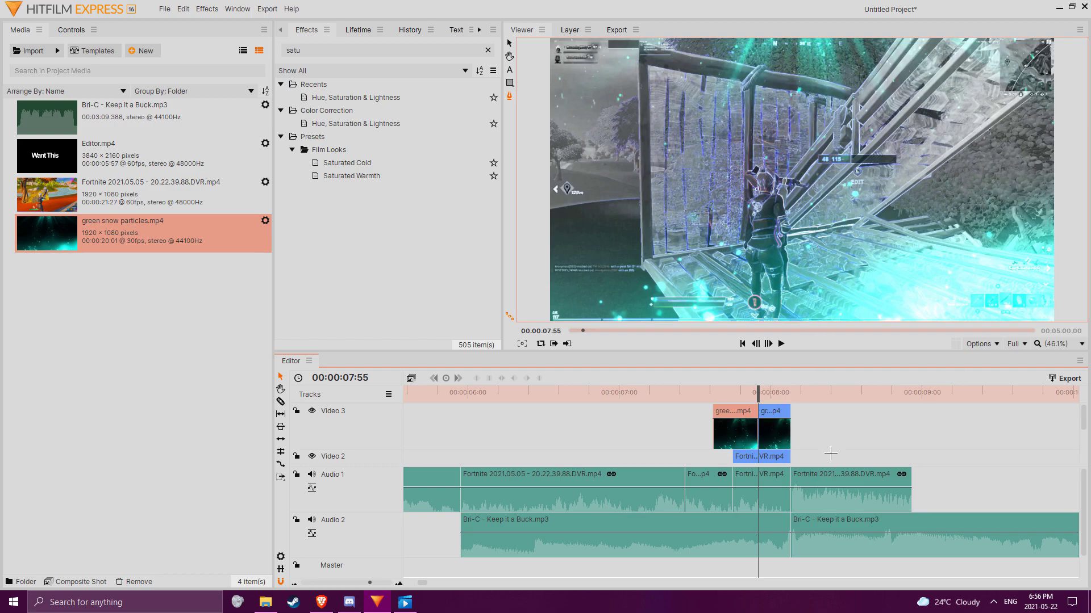
Find the Fade to Color transition and add it to the first particle piece on Video 3.
{"action": "type", "text": "adefade"}
{"action": "left_click_drag", "start_coordinate": [391, 137], "coordinate": [392, 144]}
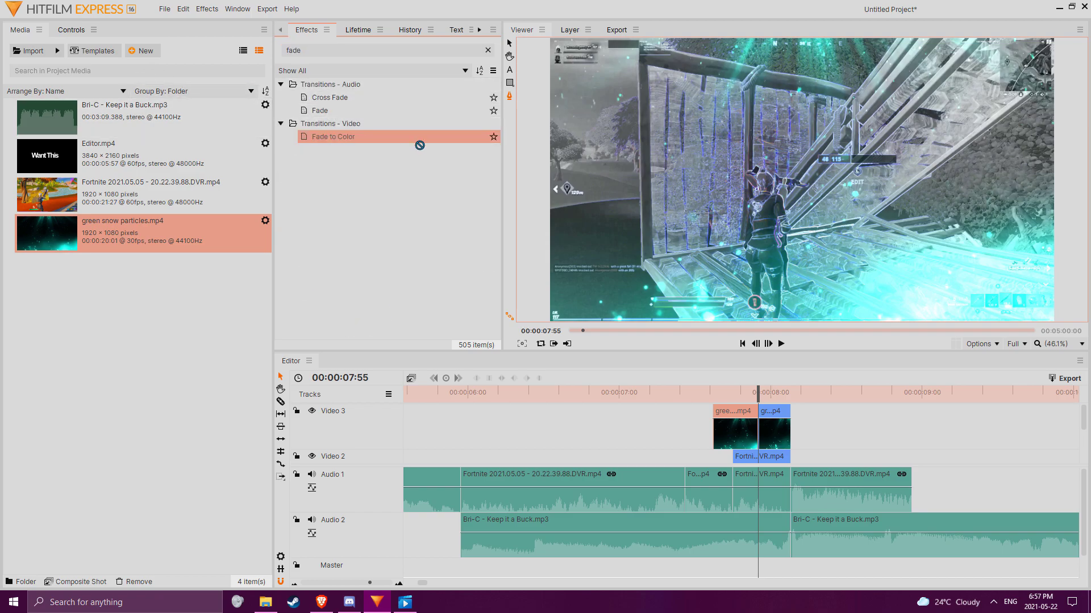
{"action": "left_click_drag", "start_coordinate": [716, 428], "coordinate": [718, 427]}
Set the first particle piece's Scale to 200% while viewing it at 00:00:07:53.
{"action": "mouse_move", "coordinate": [758, 393]}
{"action": "left_mouse_down"}
{"action": "mouse_move", "coordinate": [723, 396]}
{"action": "mouse_move", "coordinate": [762, 393]}
{"action": "left_mouse_up"}
{"action": "left_click", "coordinate": [743, 432]}
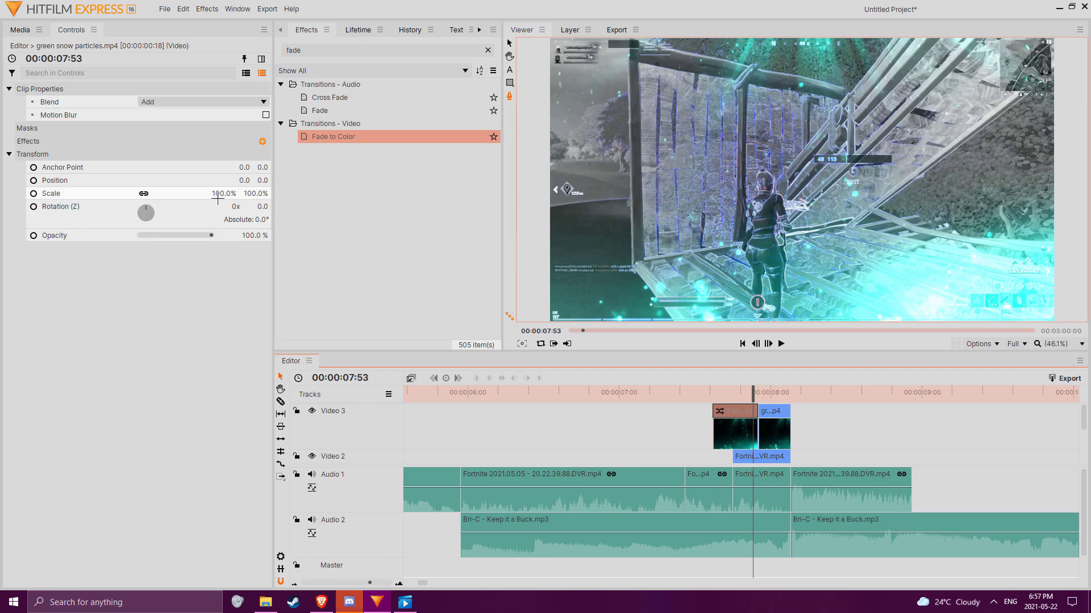
{"action": "left_click_drag", "start_coordinate": [224, 193], "coordinate": [284, 194]}
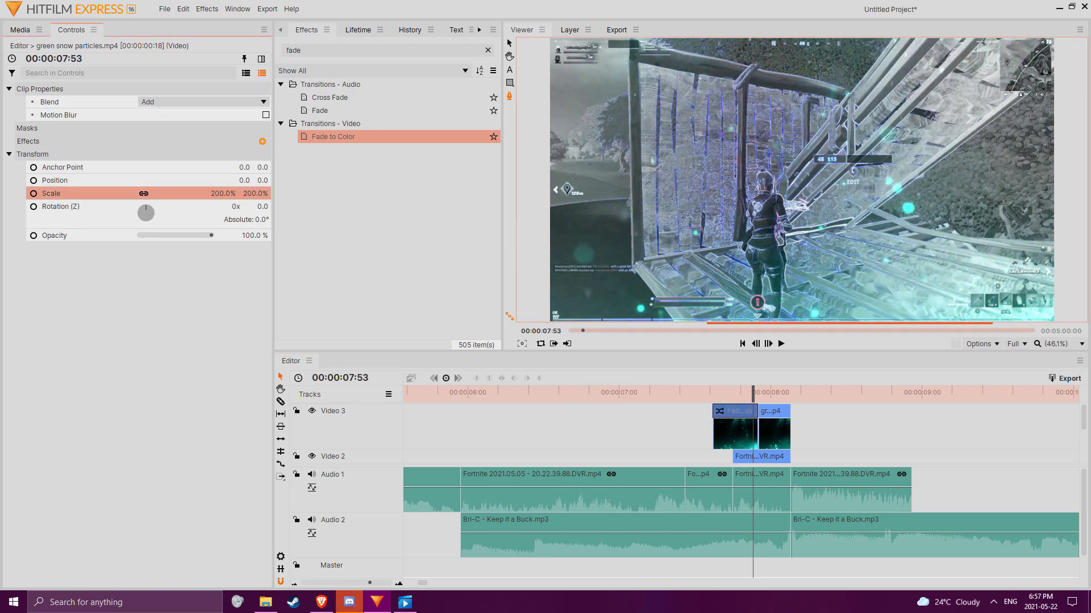
Set the second particle piece's Scale to 205% and play back the overlay from its start.
{"action": "left_click_drag", "start_coordinate": [718, 387], "coordinate": [763, 394]}
{"action": "left_click", "coordinate": [781, 438]}
{"action": "left_click_drag", "start_coordinate": [248, 194], "coordinate": [249, 194]}
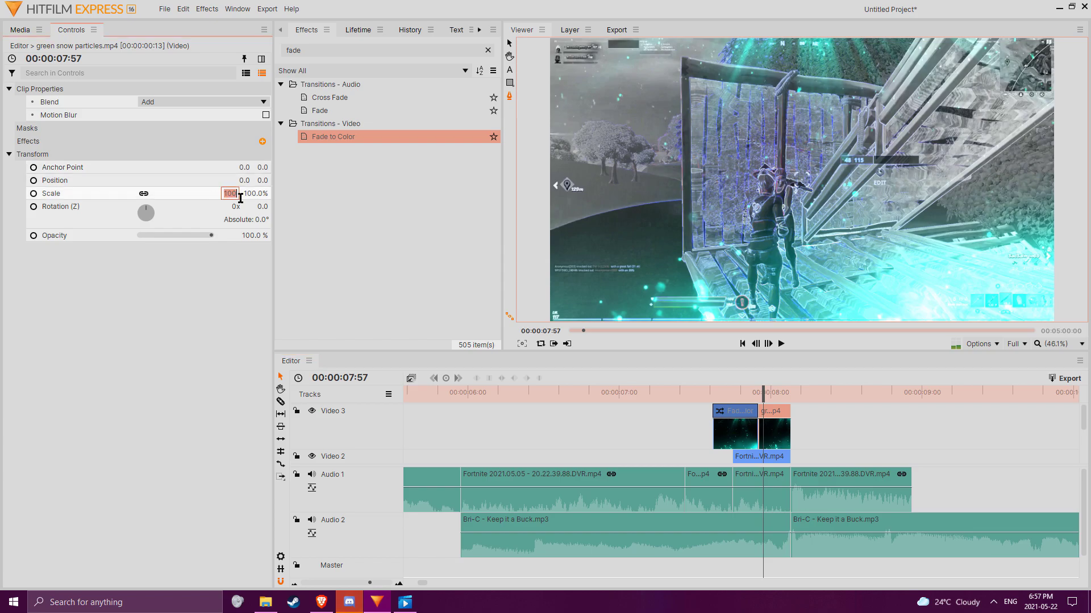
{"action": "type", "text": "205"}
{"action": "key", "text": "Return"}
{"action": "left_click_drag", "start_coordinate": [775, 397], "coordinate": [714, 398]}
{"action": "key", "text": "space"}
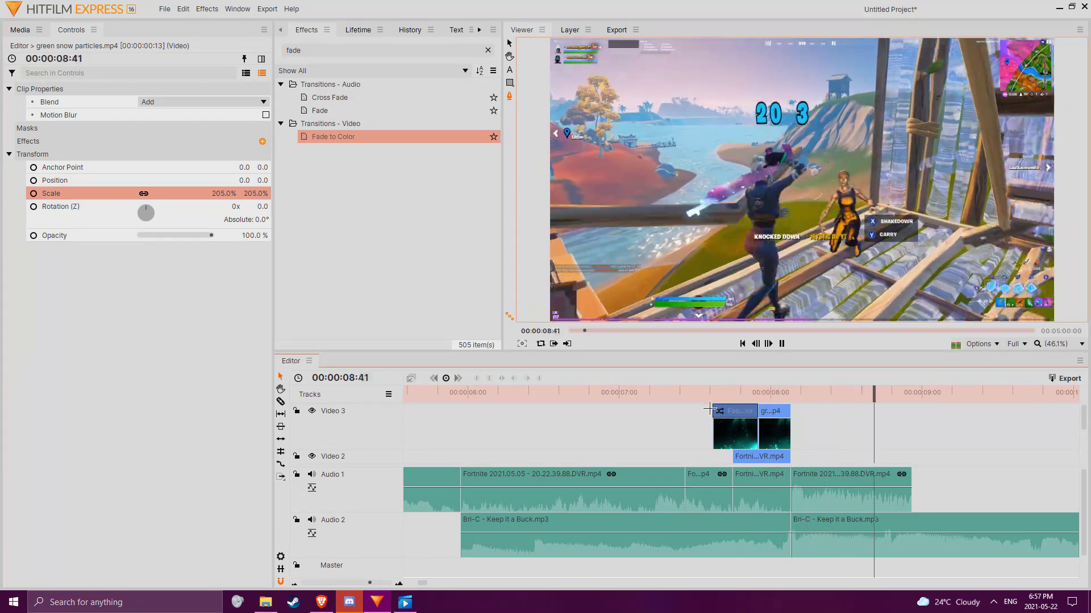
{"action": "key", "text": "space"}
Find the Hue Shift effect and apply it to the masked segment on Video 2.
{"action": "scroll", "coordinate": [770, 433], "scroll_direction": "down", "scroll_amount": 2}
{"action": "left_click_drag", "start_coordinate": [758, 401], "coordinate": [735, 395]}
{"action": "scroll", "coordinate": [755, 449], "scroll_direction": "up", "scroll_amount": 2}
{"action": "left_click", "coordinate": [755, 451]}
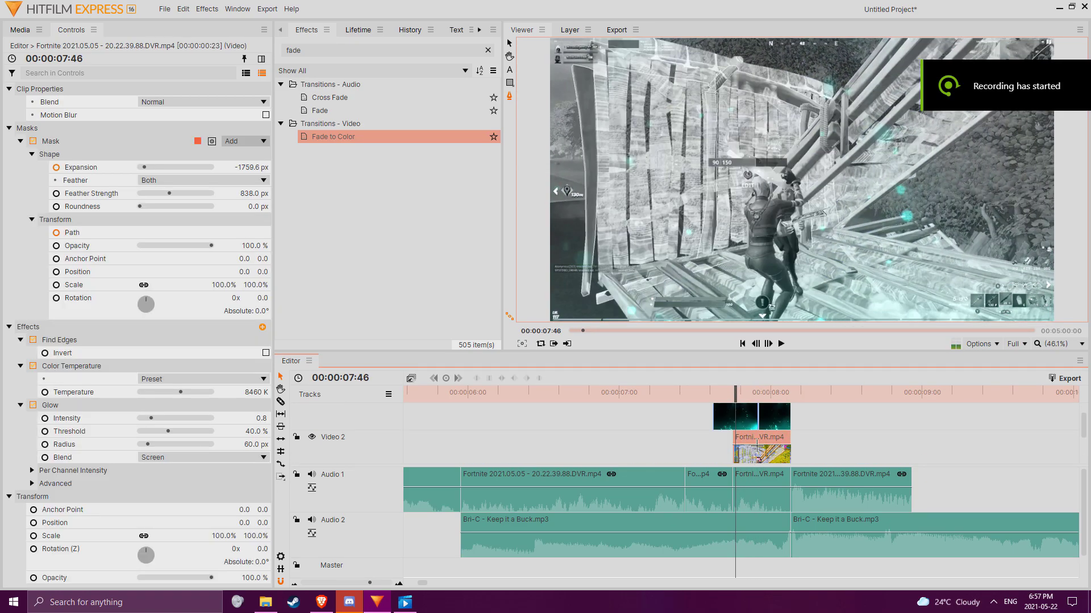
{"action": "scroll", "coordinate": [756, 452], "scroll_direction": "down", "scroll_amount": 2}
{"action": "left_click", "coordinate": [297, 51]}
{"action": "type", "text": "hue"}
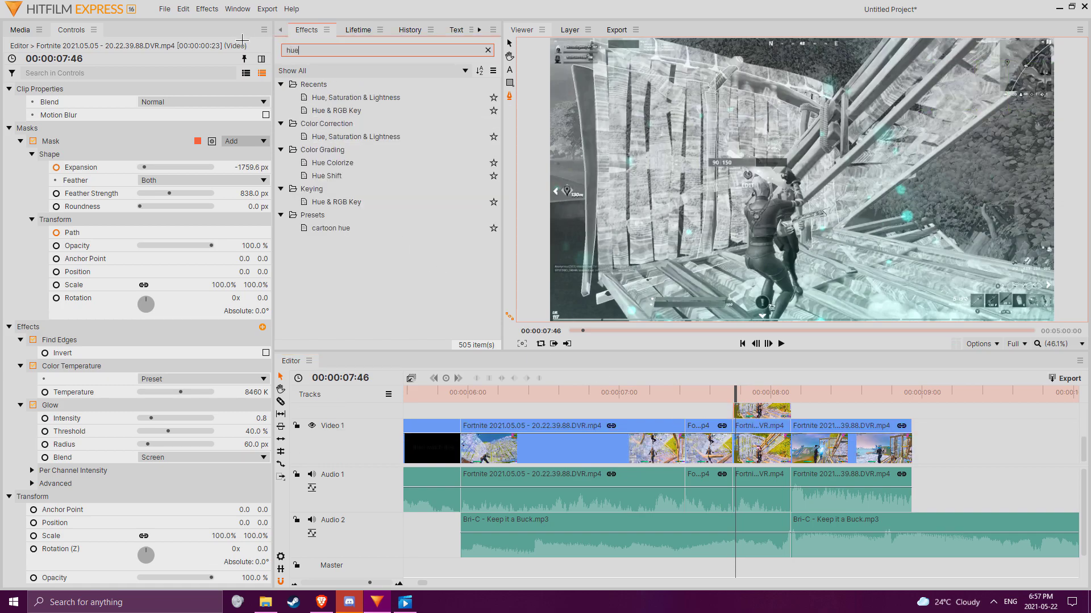
{"action": "left_click_drag", "start_coordinate": [341, 176], "coordinate": [115, 392]}
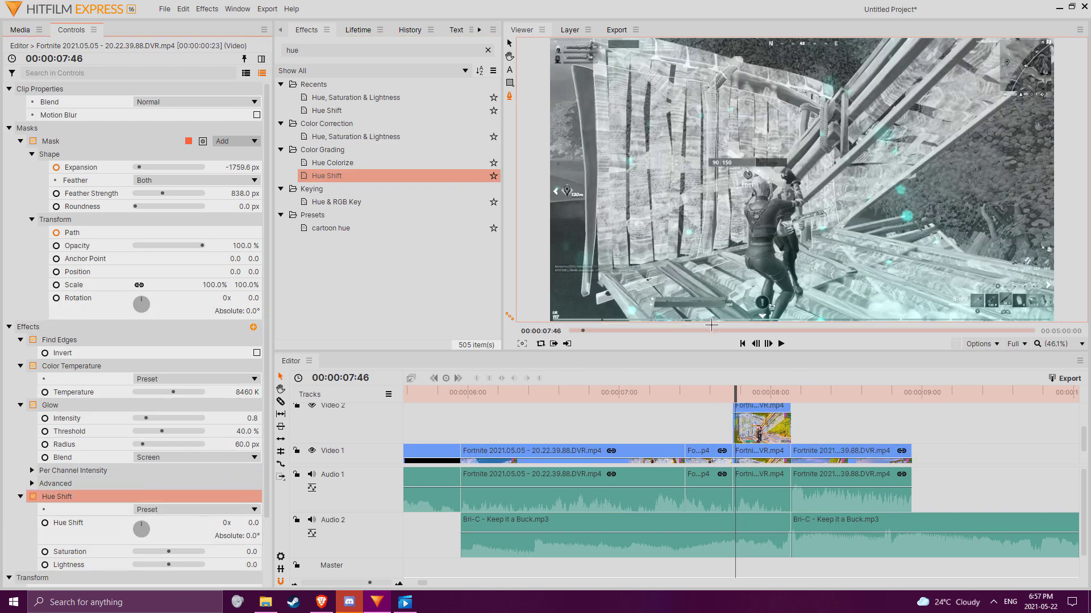
Set the masked segment's Hue Shift angle to 317°, judging the glow color around 00:00:07:56.
{"action": "left_click_drag", "start_coordinate": [743, 394], "coordinate": [762, 393]}
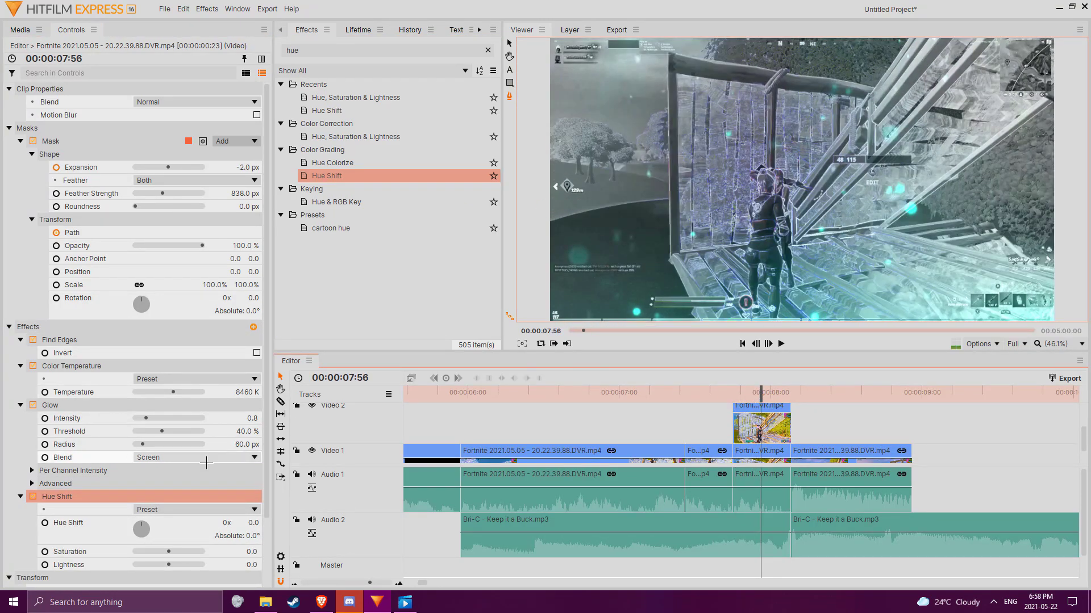
{"action": "left_click_drag", "start_coordinate": [150, 548], "coordinate": [148, 550]}
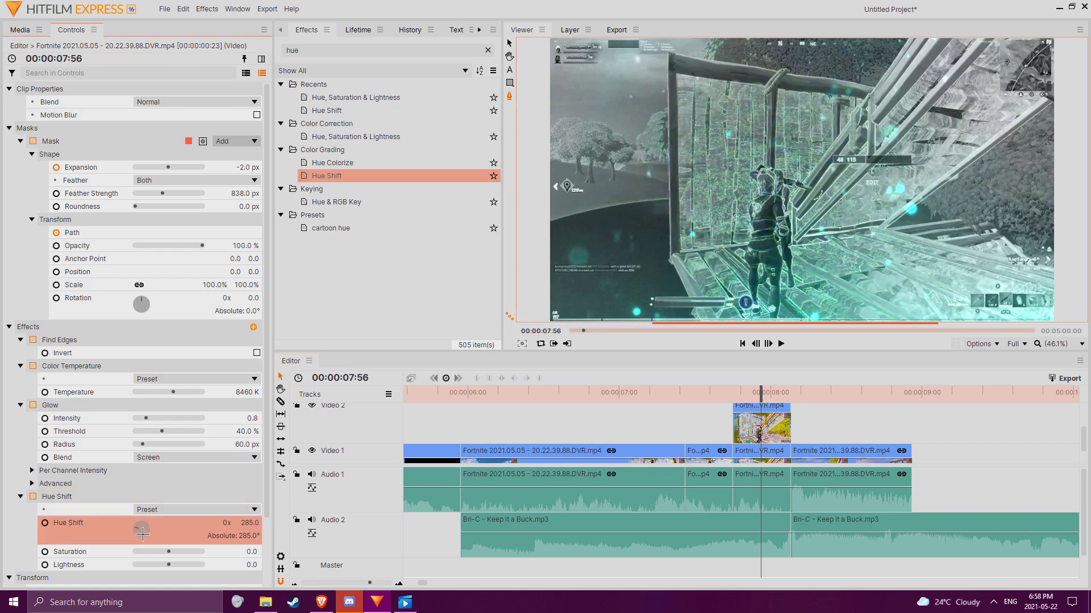
{"action": "left_click_drag", "start_coordinate": [761, 402], "coordinate": [735, 393]}
Apply Vignette to the masked Video 2 segment and keyframe its Strength from 0 at 00:00:07:45 to 1.00 at 00:00:07:53.
{"action": "left_click", "coordinate": [380, 49]}
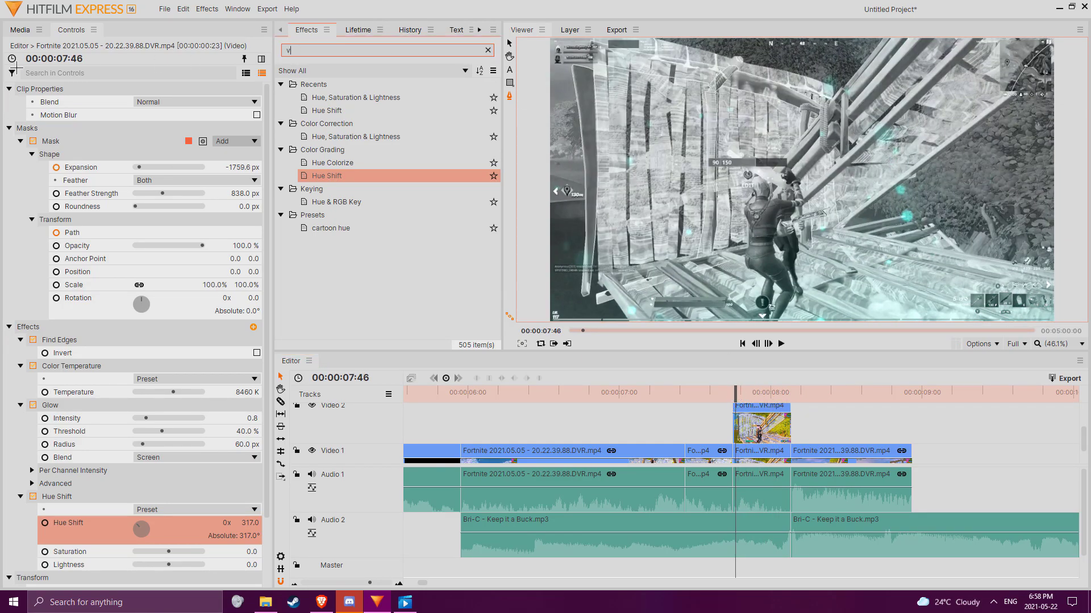
{"action": "type", "text": "vignette"}
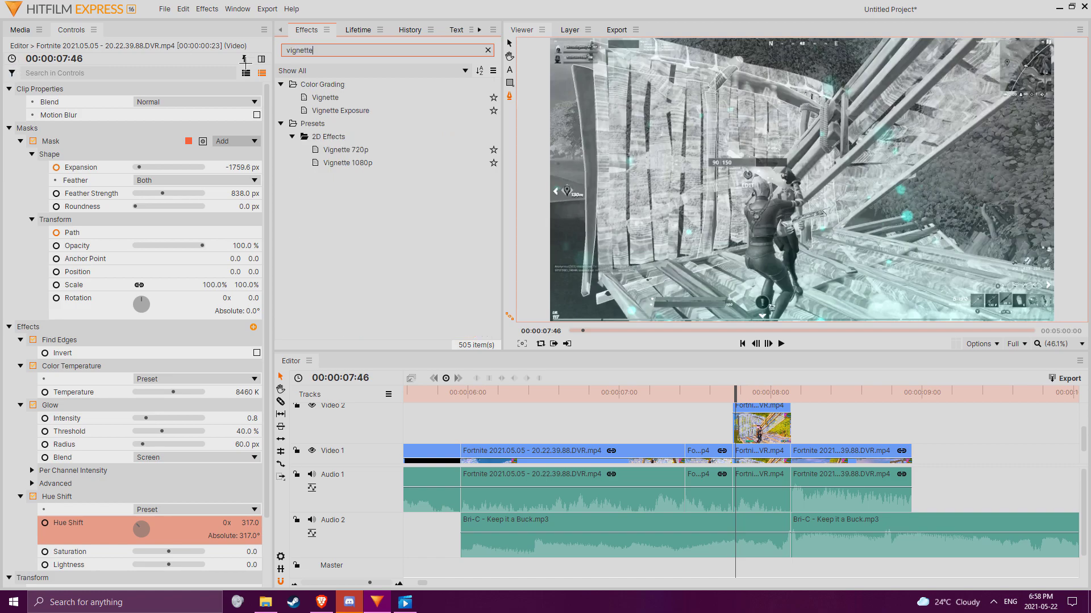
{"action": "left_click_drag", "start_coordinate": [325, 97], "coordinate": [757, 406]}
{"action": "left_click_drag", "start_coordinate": [734, 405], "coordinate": [741, 389]}
{"action": "scroll", "coordinate": [45, 392], "scroll_direction": "down", "scroll_amount": 4}
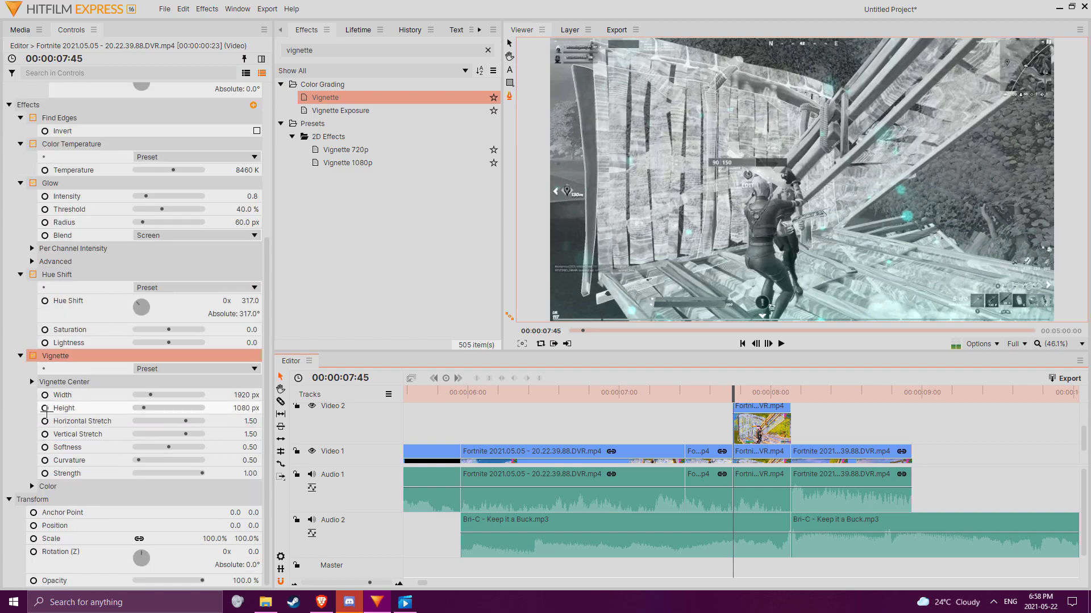
{"action": "left_click", "coordinate": [52, 478]}
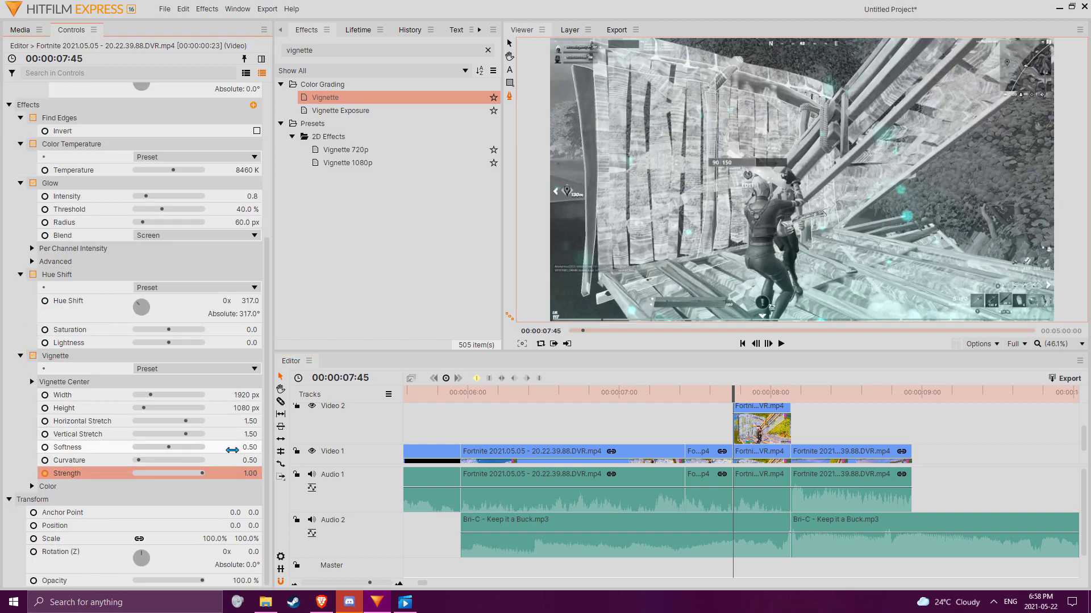
{"action": "left_click_drag", "start_coordinate": [204, 476], "coordinate": [85, 490]}
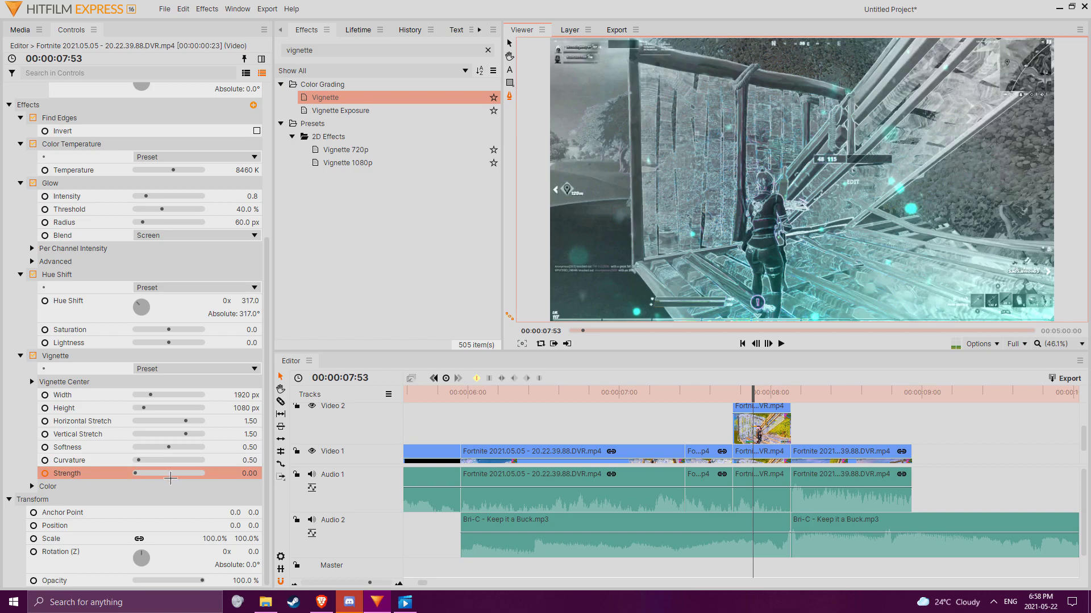
{"action": "left_click_drag", "start_coordinate": [173, 480], "coordinate": [232, 480]}
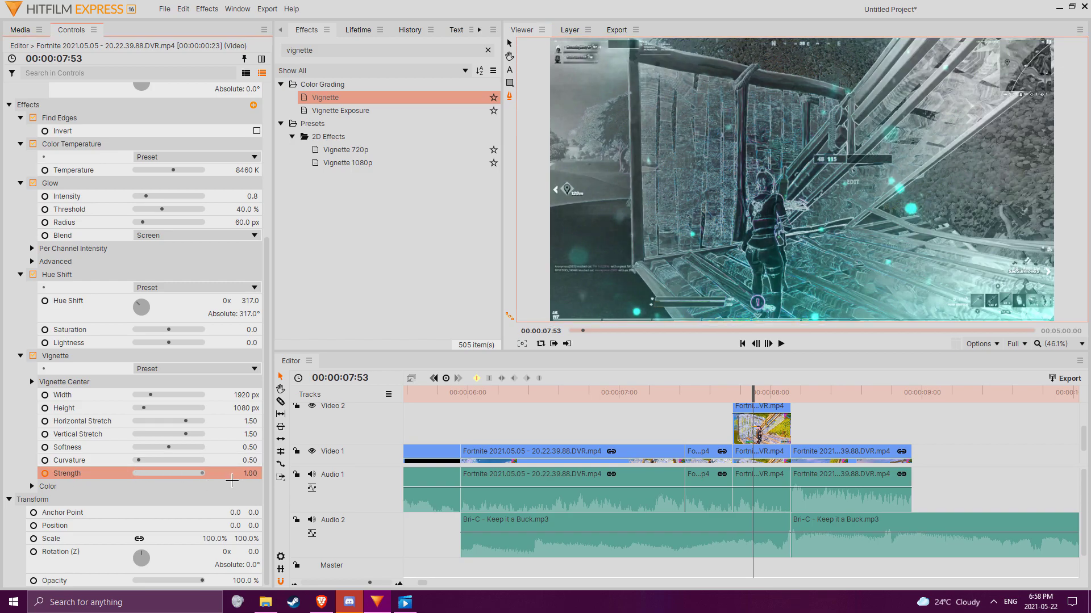
Copy the Vignette effect from the Video 2 segment onto the desaturated Video 1 segment below it.
{"action": "left_click", "coordinate": [120, 366]}
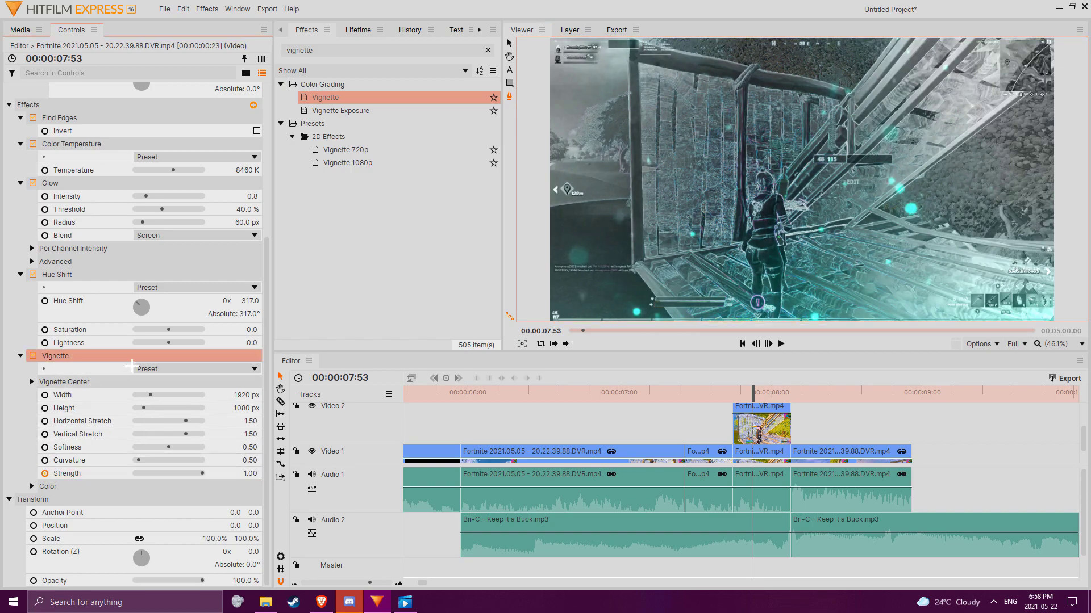
{"action": "scroll", "coordinate": [784, 398], "scroll_direction": "down", "scroll_amount": 1}
{"action": "left_click", "coordinate": [767, 397]}
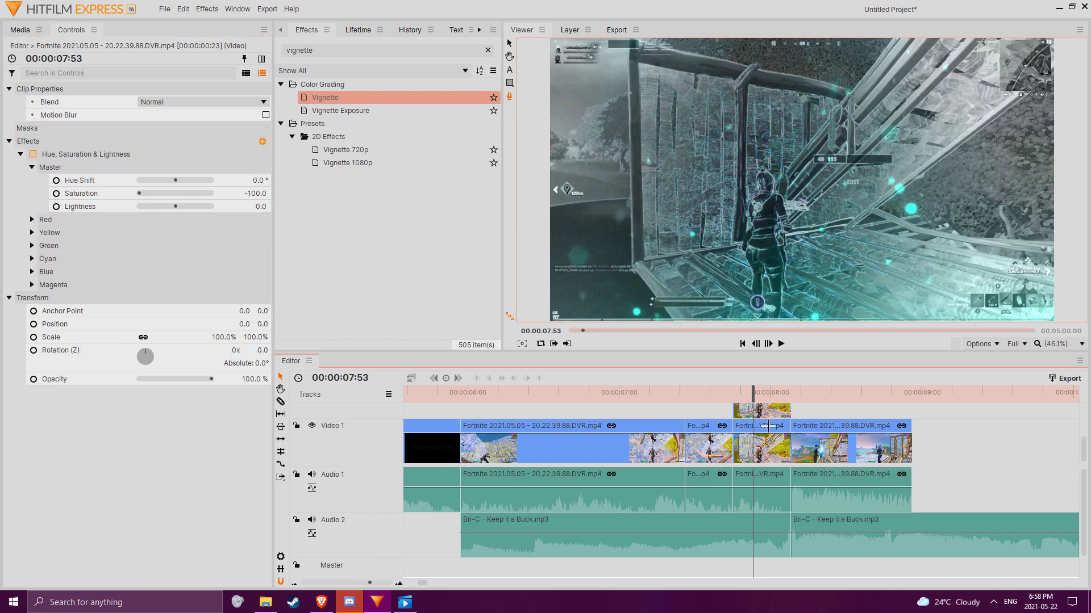
{"action": "key", "text": "ctrl+v"}
Remove the Vignette effect from the masked Video 2 segment and play back the sequence.
{"action": "left_click_drag", "start_coordinate": [752, 398], "coordinate": [770, 419]}
{"action": "scroll", "coordinate": [85, 448], "scroll_direction": "down", "scroll_amount": 5}
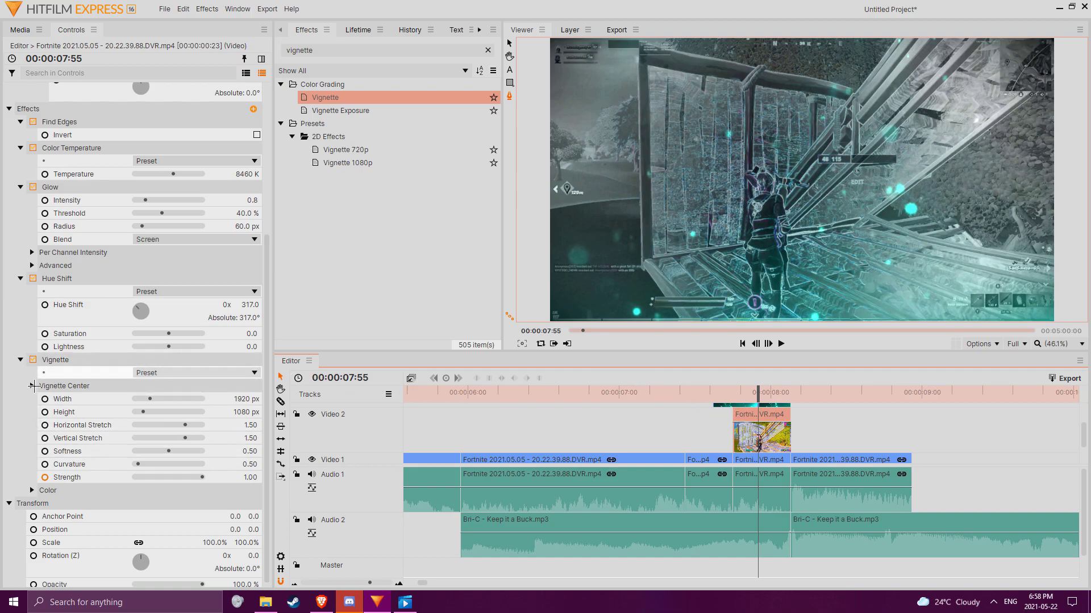
{"action": "key", "text": "ctrl+z"}
{"action": "mouse_move", "coordinate": [759, 393]}
{"action": "left_mouse_down"}
{"action": "mouse_move", "coordinate": [720, 393]}
{"action": "mouse_move", "coordinate": [766, 394]}
{"action": "left_mouse_up"}
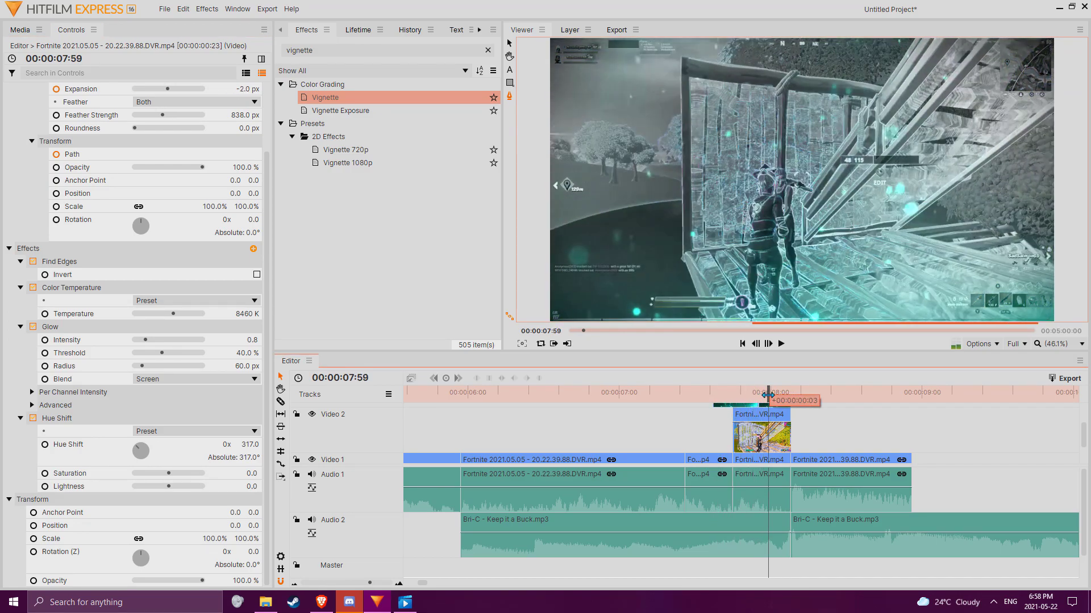
{"action": "key", "text": "space"}
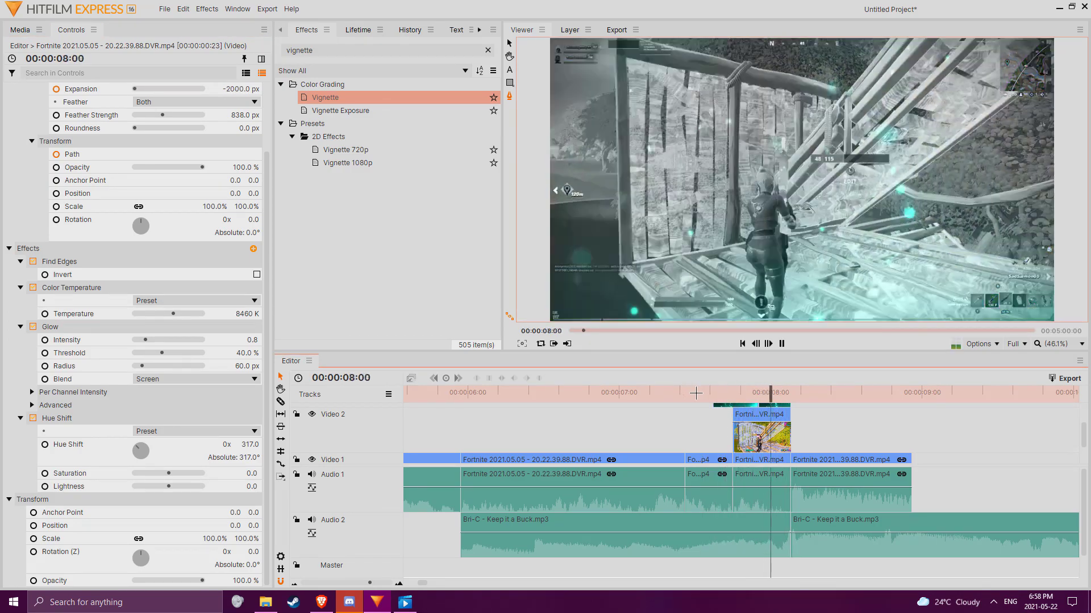
{"action": "left_click", "coordinate": [688, 393]}
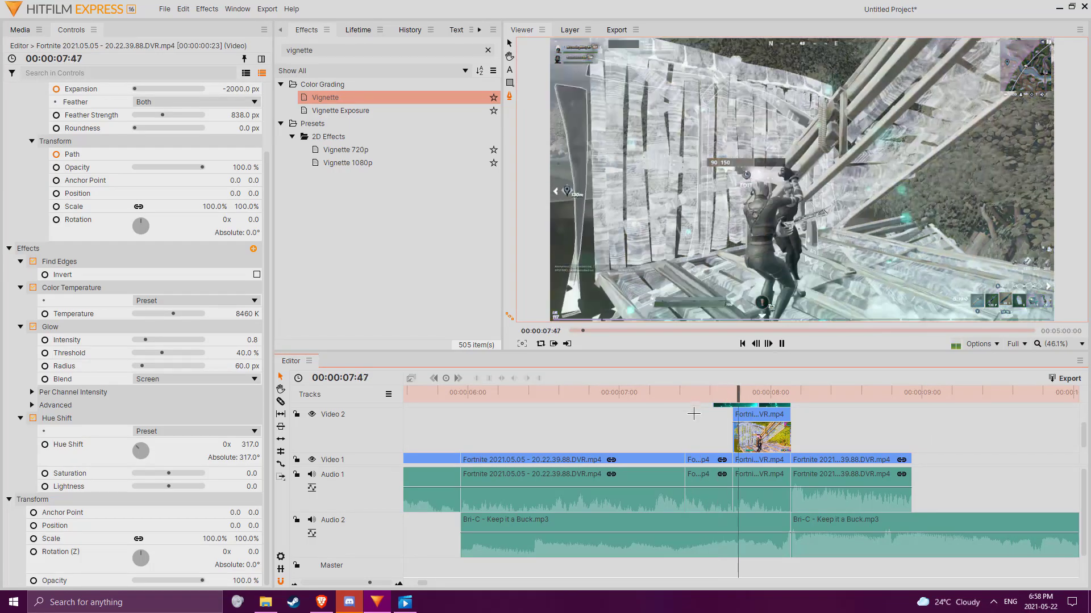
Slice the masked Video 2 segment and the desaturated Video 1 segment at 00:00:07:55.
{"action": "left_click_drag", "start_coordinate": [755, 399], "coordinate": [764, 400]}
{"action": "scroll", "coordinate": [774, 444], "scroll_direction": "down", "scroll_amount": 1}
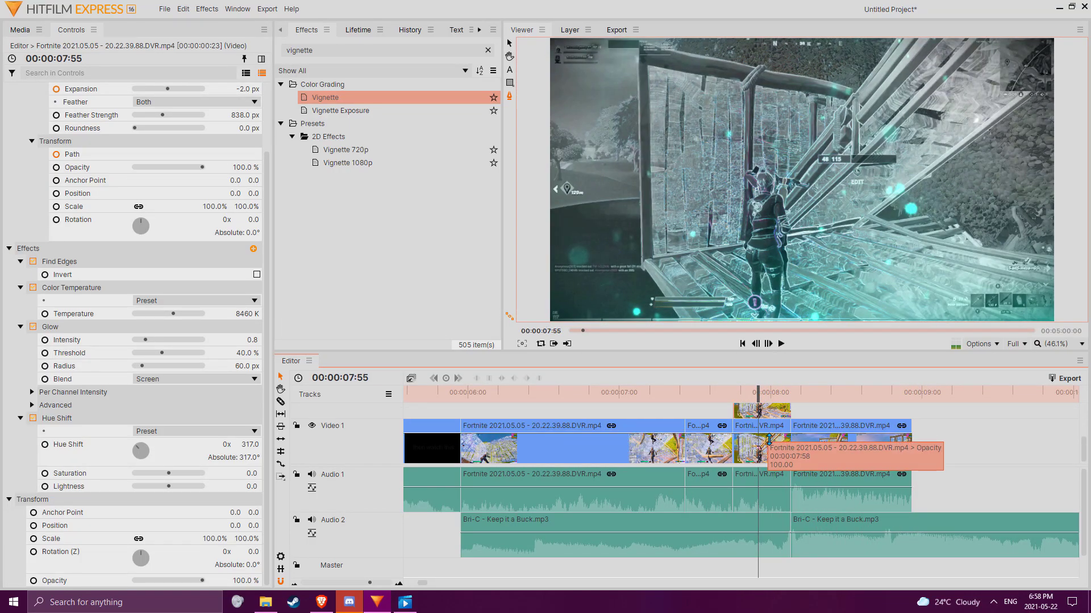
{"action": "scroll", "coordinate": [770, 436], "scroll_direction": "down", "scroll_amount": 1}
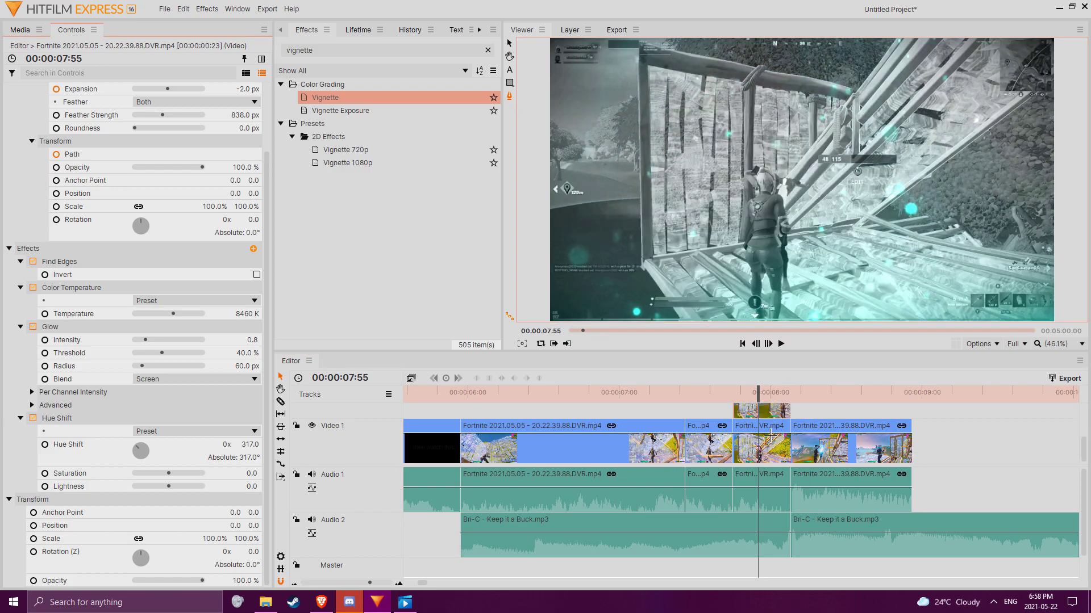
{"action": "left_click", "coordinate": [764, 440]}
{"action": "key", "text": "ctrl+shift+d"}
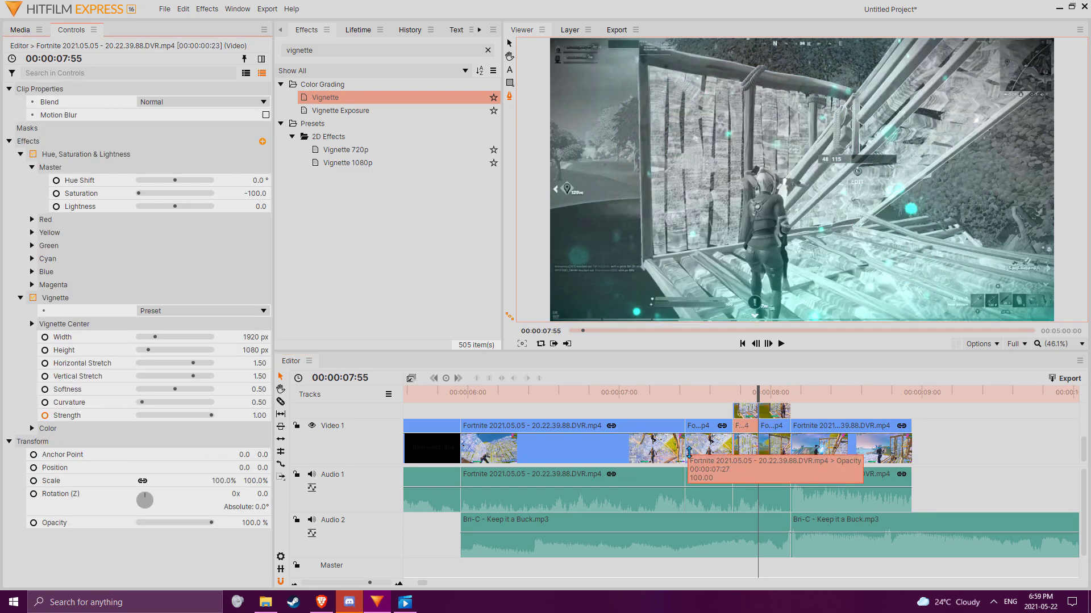
Set the speed of the Video 1 piece starting at 00:00:07:55 to 40.
{"action": "right_click", "coordinate": [781, 451]}
{"action": "left_click", "coordinate": [811, 146]}
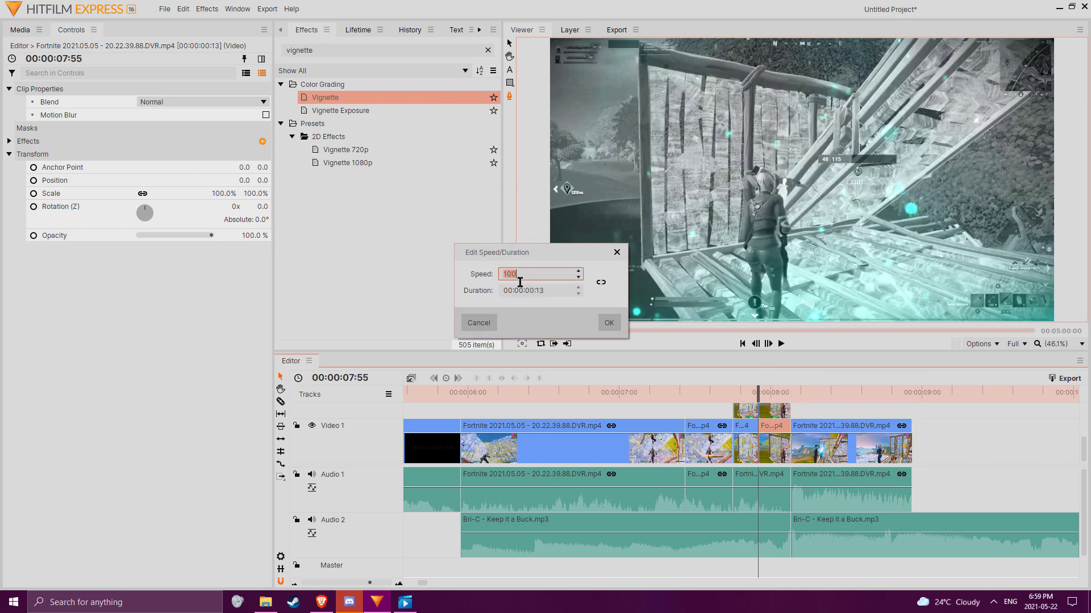
{"action": "type", "text": "40"}
{"action": "left_click", "coordinate": [609, 323]}
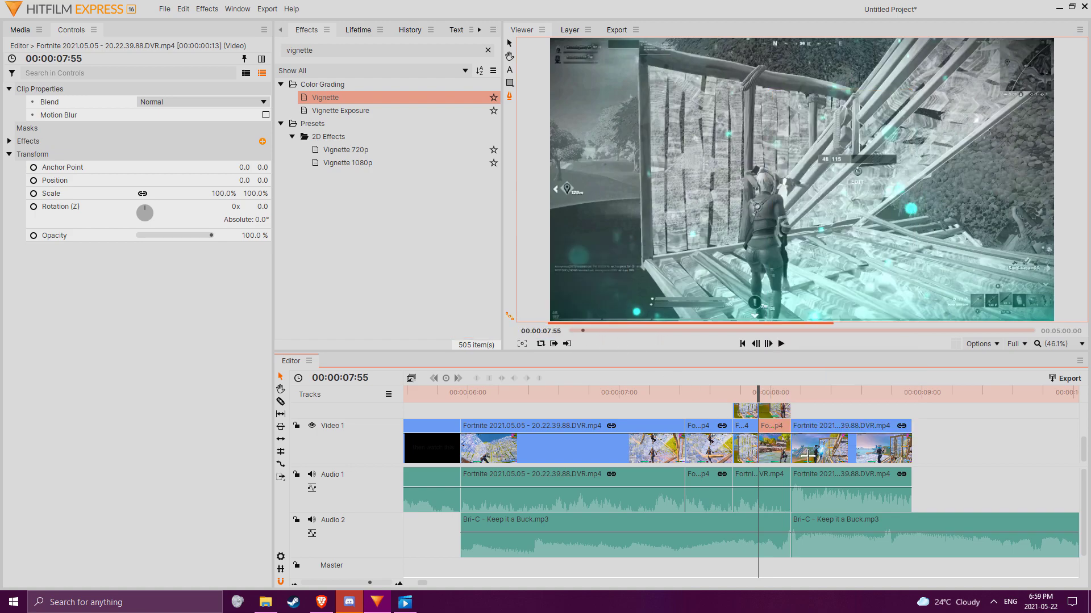
Set the speed of the masked Video 2 piece starting at 00:00:07:55 to 40.
{"action": "right_click", "coordinate": [784, 433]}
{"action": "left_click", "coordinate": [849, 136]}
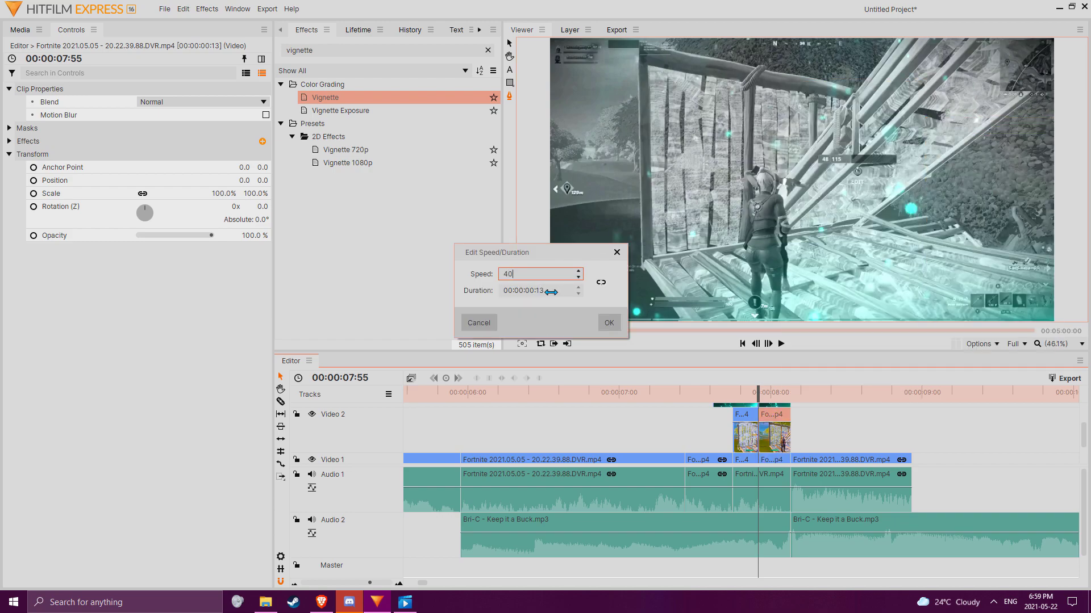
{"action": "left_click", "coordinate": [615, 329]}
{"action": "mouse_move", "coordinate": [766, 399]}
{"action": "left_mouse_down"}
{"action": "mouse_move", "coordinate": [781, 400]}
{"action": "mouse_move", "coordinate": [769, 401]}
{"action": "left_mouse_up"}
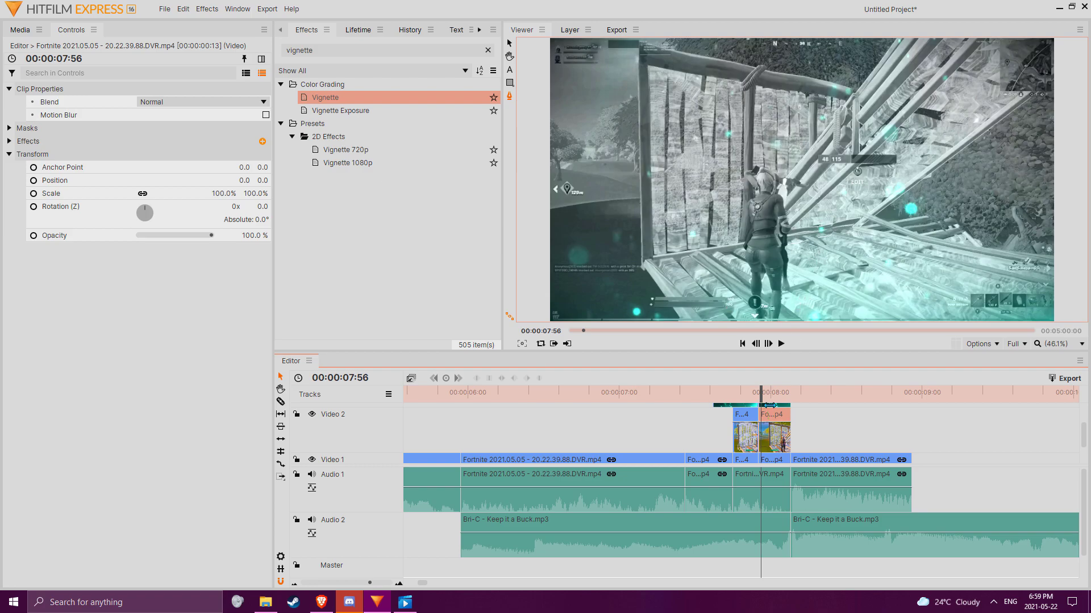
{"action": "left_click_drag", "start_coordinate": [775, 397], "coordinate": [801, 390]}
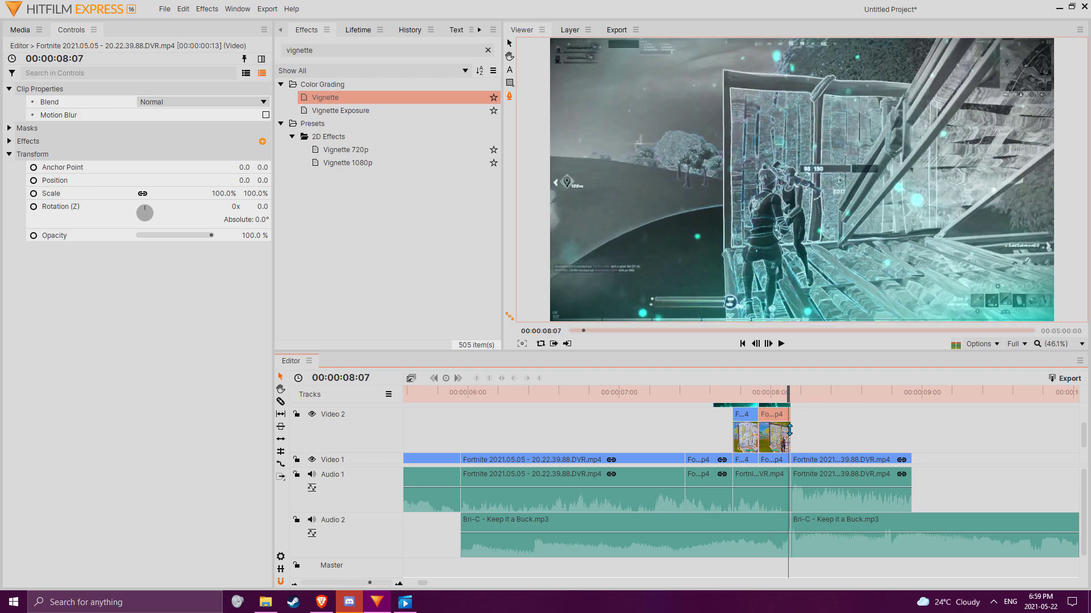
Examine the mask and its shape settings on the slowed Video 2 piece and play back the effect section.
{"action": "left_click", "coordinate": [21, 133]}
{"action": "left_click", "coordinate": [60, 145]}
{"action": "left_click", "coordinate": [21, 141]}
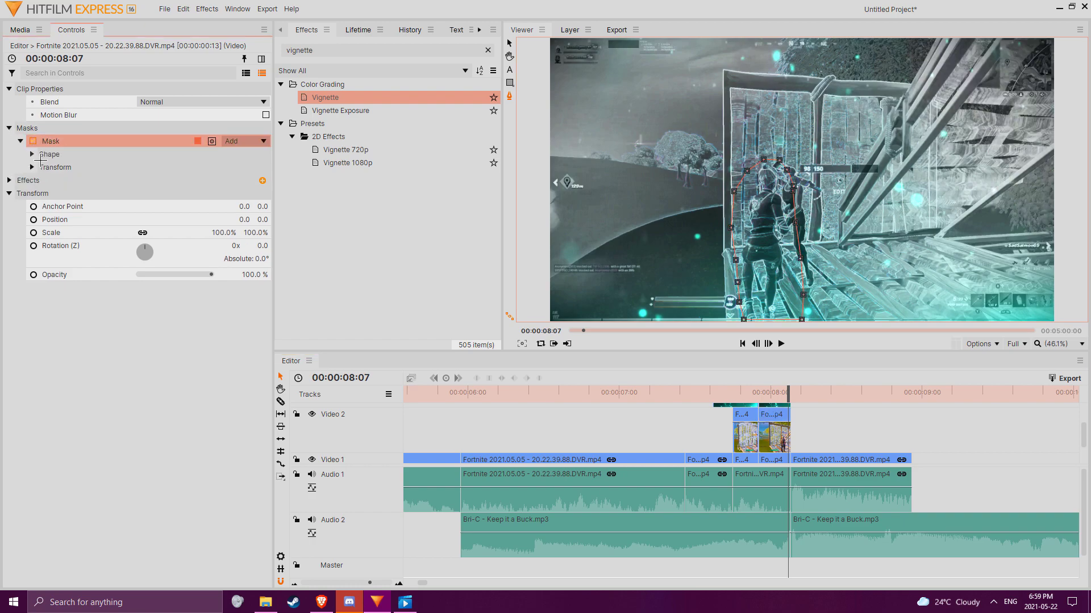
{"action": "left_click", "coordinate": [32, 154]}
{"action": "left_click", "coordinate": [69, 168]}
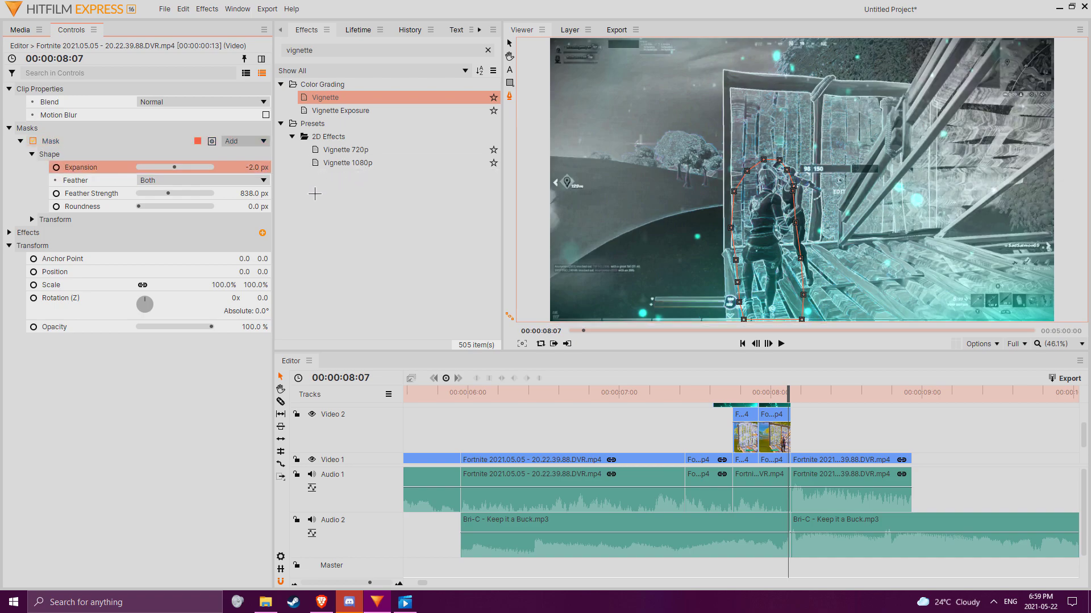
{"action": "mouse_move", "coordinate": [776, 410]}
{"action": "left_mouse_down"}
{"action": "mouse_move", "coordinate": [738, 413]}
{"action": "mouse_move", "coordinate": [787, 418]}
{"action": "left_mouse_up"}
{"action": "key", "text": "space"}
{"action": "left_click", "coordinate": [733, 393]}
{"action": "key", "text": "space"}
{"action": "left_click_drag", "start_coordinate": [768, 392], "coordinate": [803, 392]}
{"action": "key", "text": "space"}
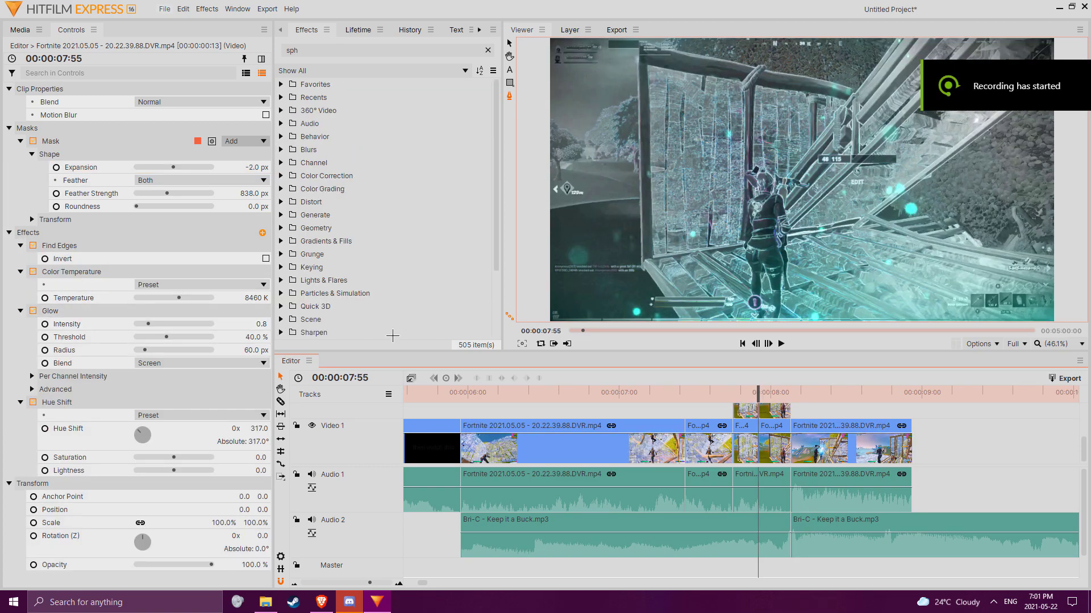
{"action": "key", "text": "space"}
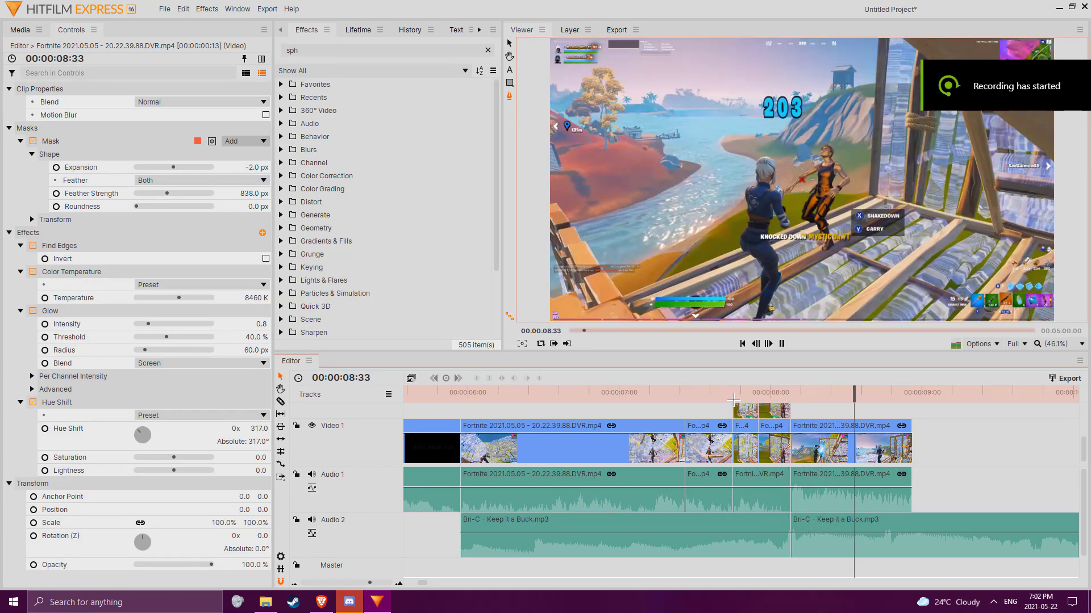
{"action": "key", "text": "space"}
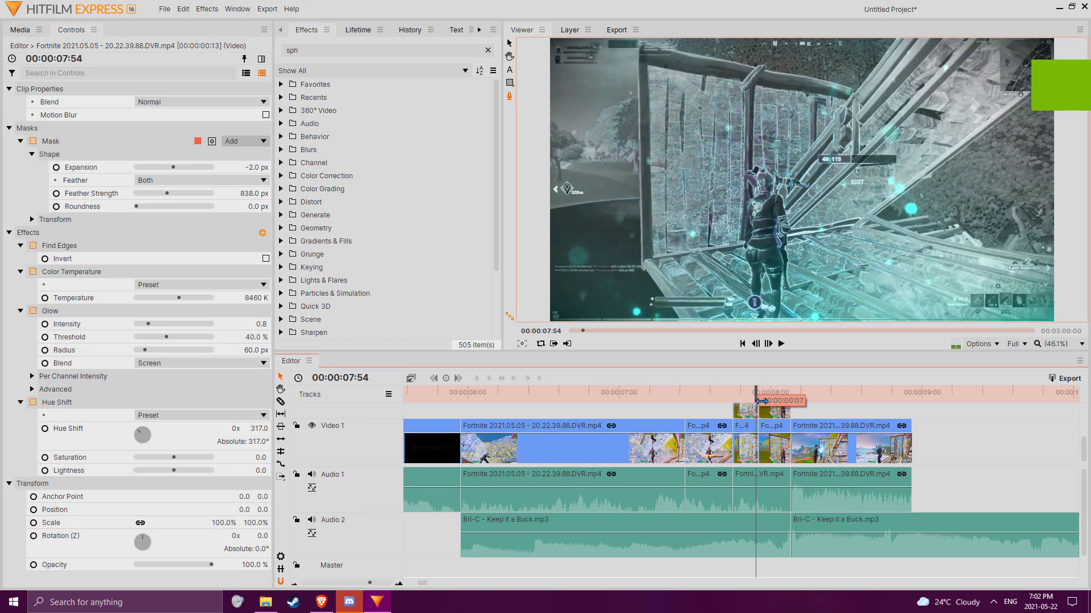
Find the Spherical Warp effect and apply it to the Video 2 piece starting at 00:00:07:55.
{"action": "left_click", "coordinate": [333, 55]}
{"action": "type", "text": "sphe"}
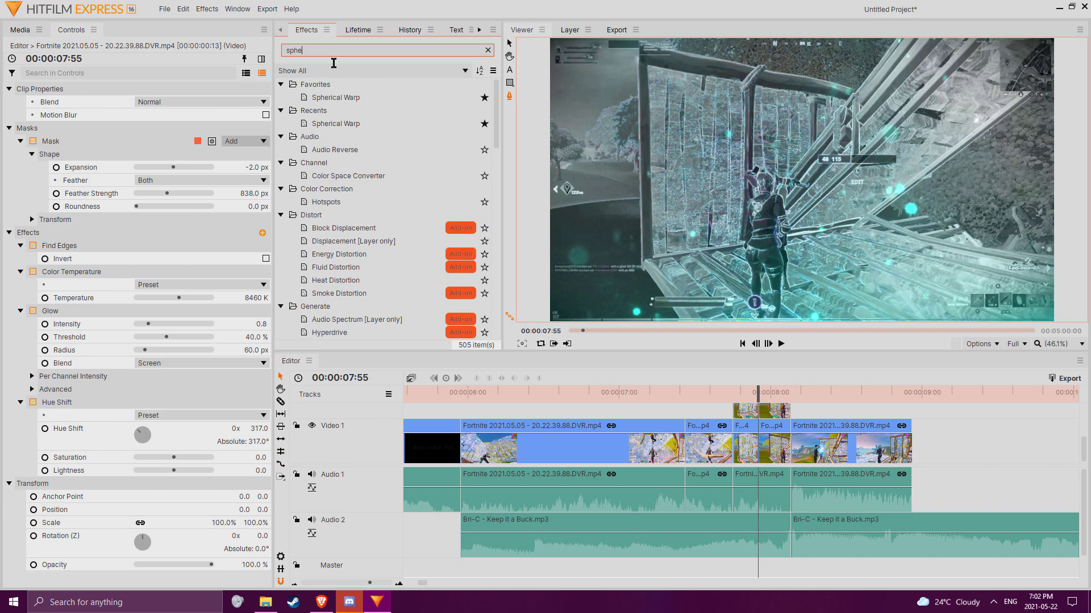
{"action": "type", "text": "ri"}
{"action": "left_click_drag", "start_coordinate": [335, 97], "coordinate": [773, 416]}
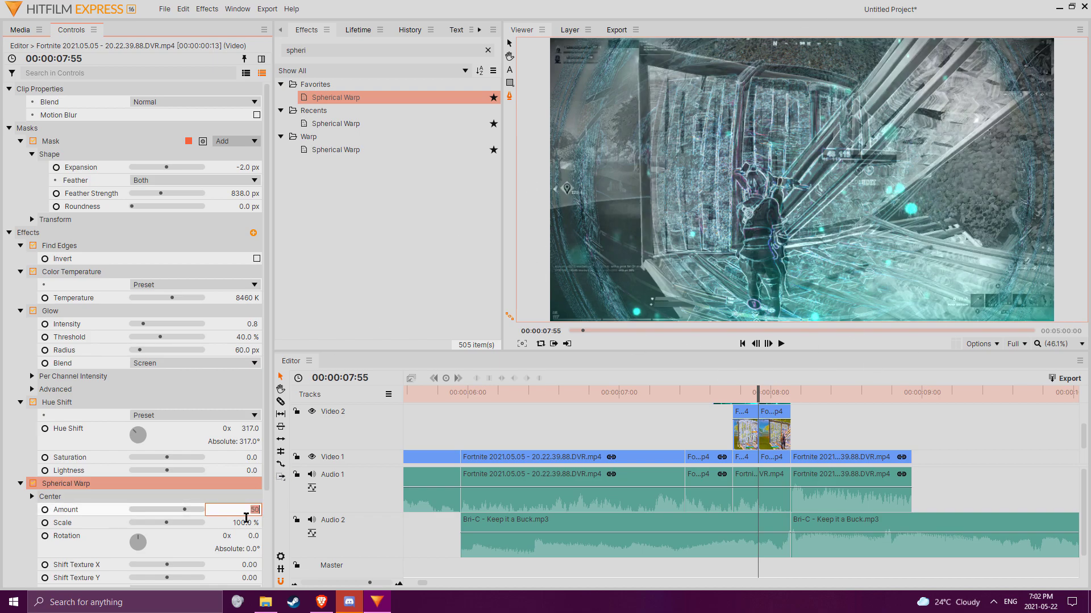
Keyframe the Spherical Warp Amount at 0 at 00:00:07:55 and at -80 at 00:00:08:07.
{"action": "key", "text": "Return"}
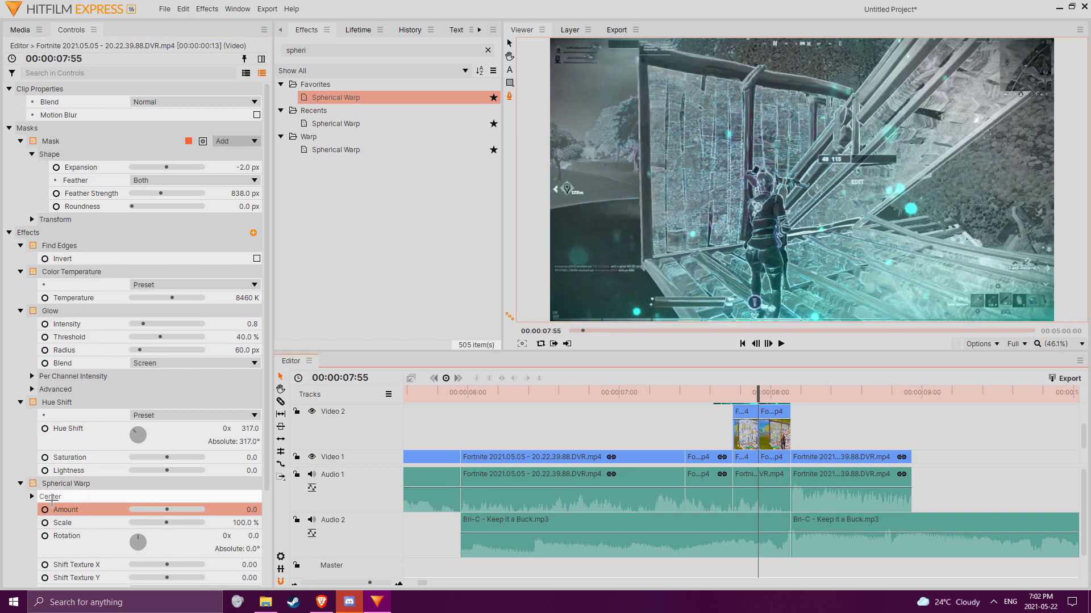
{"action": "left_click", "coordinate": [45, 510]}
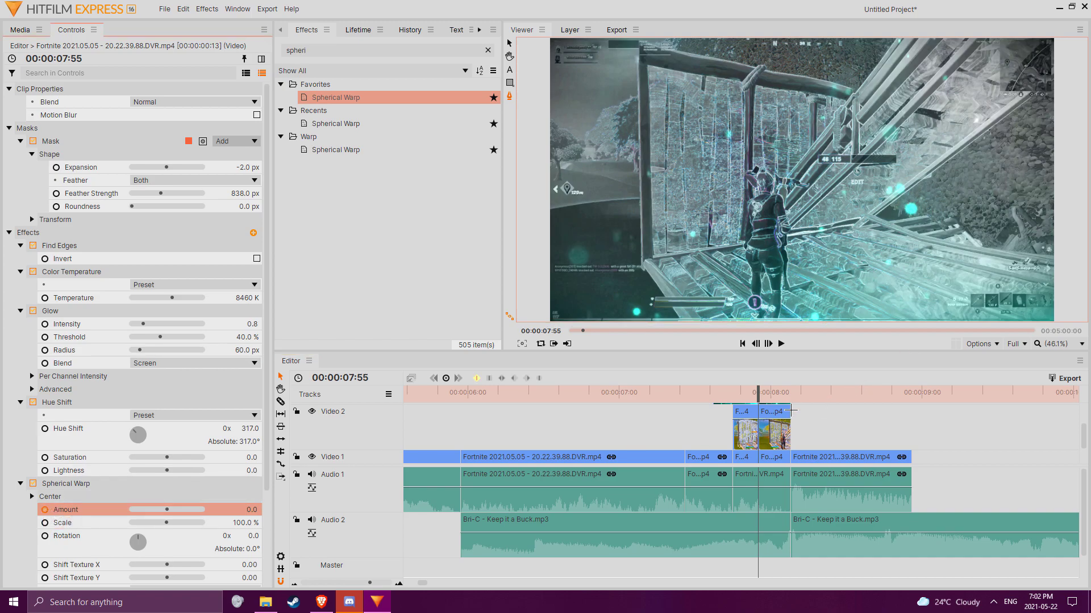
{"action": "left_click_drag", "start_coordinate": [781, 403], "coordinate": [796, 394]}
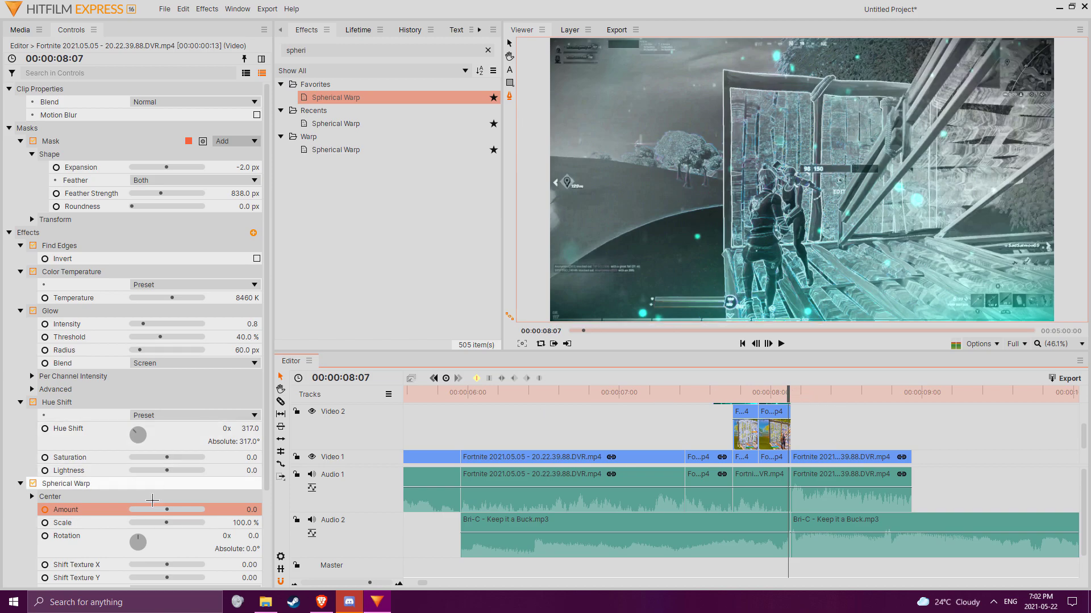
{"action": "left_click_drag", "start_coordinate": [167, 509], "coordinate": [138, 509]}
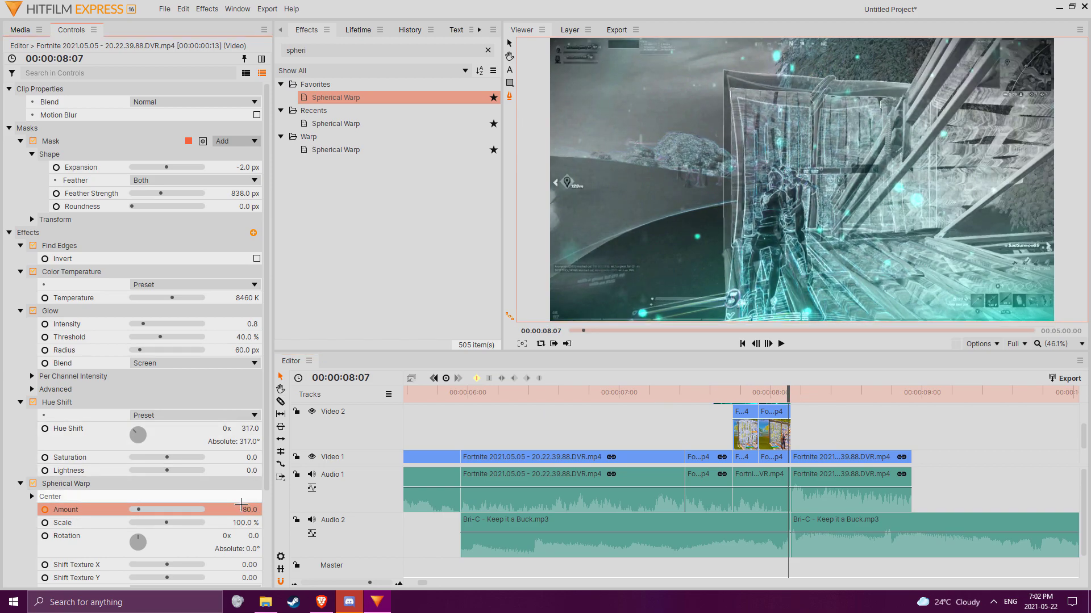
Copy the keyframed Spherical Warp effect onto the Video 1 piece below and preview the warp.
{"action": "left_click", "coordinate": [227, 484]}
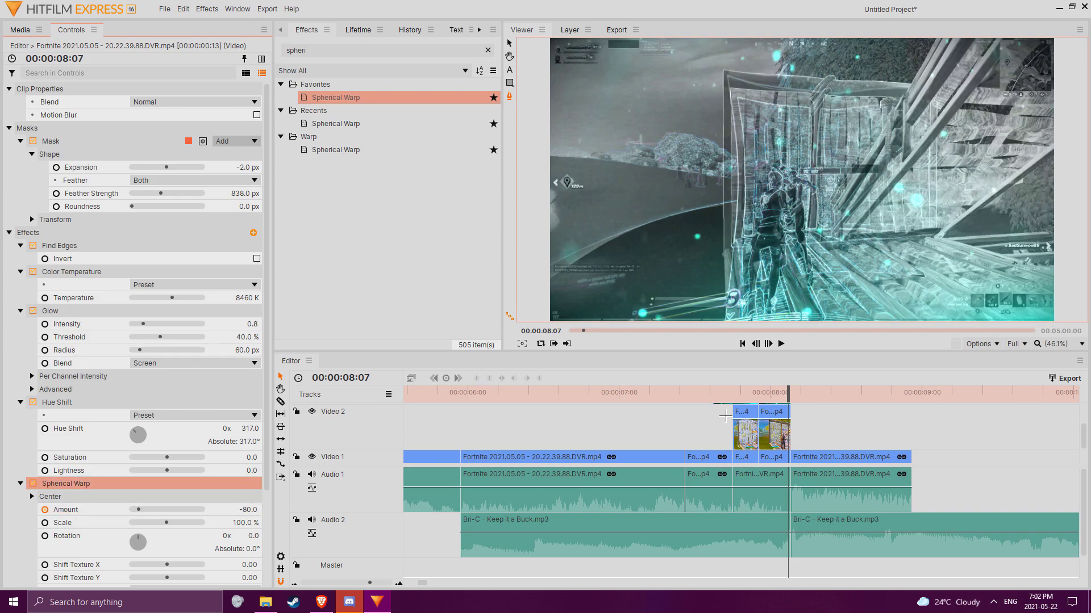
{"action": "scroll", "coordinate": [731, 429], "scroll_direction": "down", "scroll_amount": 1}
{"action": "left_click", "coordinate": [781, 411]}
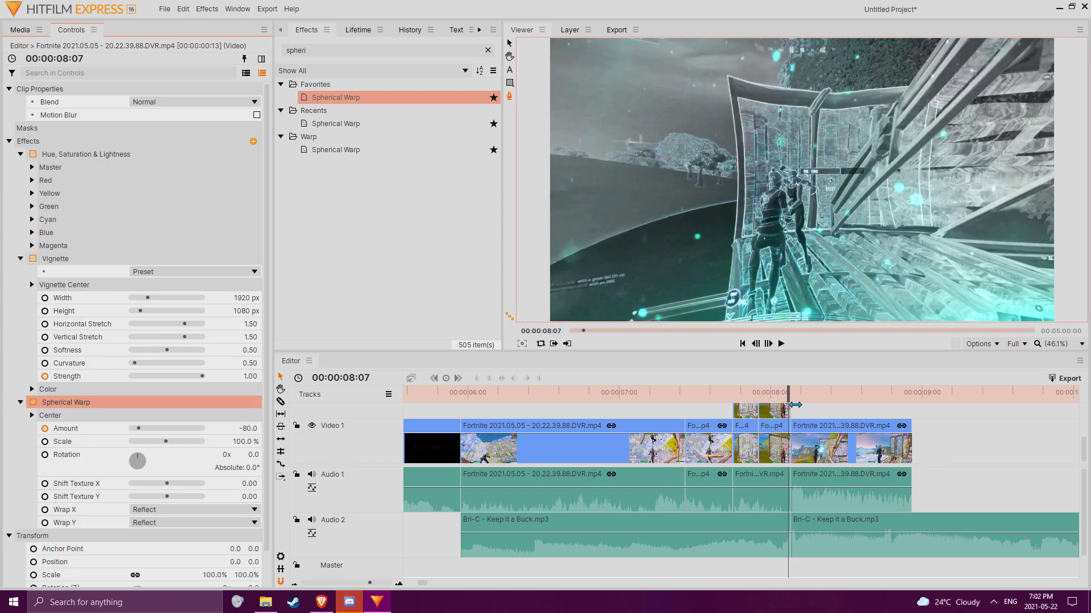
{"action": "left_click_drag", "start_coordinate": [793, 392], "coordinate": [716, 421]}
{"action": "left_click_drag", "start_coordinate": [767, 393], "coordinate": [1057, 392]}
{"action": "left_click_drag", "start_coordinate": [829, 400], "coordinate": [670, 401]}
Apply the goated shake preset to the Video 1 clip starting at 00:00:08:08 and play it back.
{"action": "left_click", "coordinate": [851, 463]}
{"action": "key", "text": "space"}
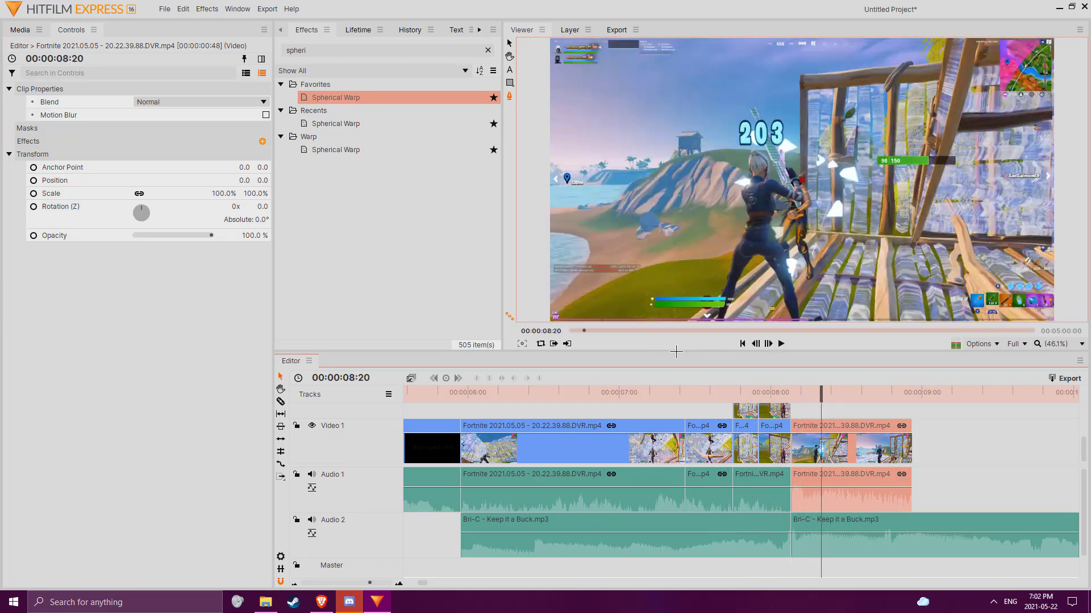
{"action": "left_click_drag", "start_coordinate": [819, 396], "coordinate": [791, 396]}
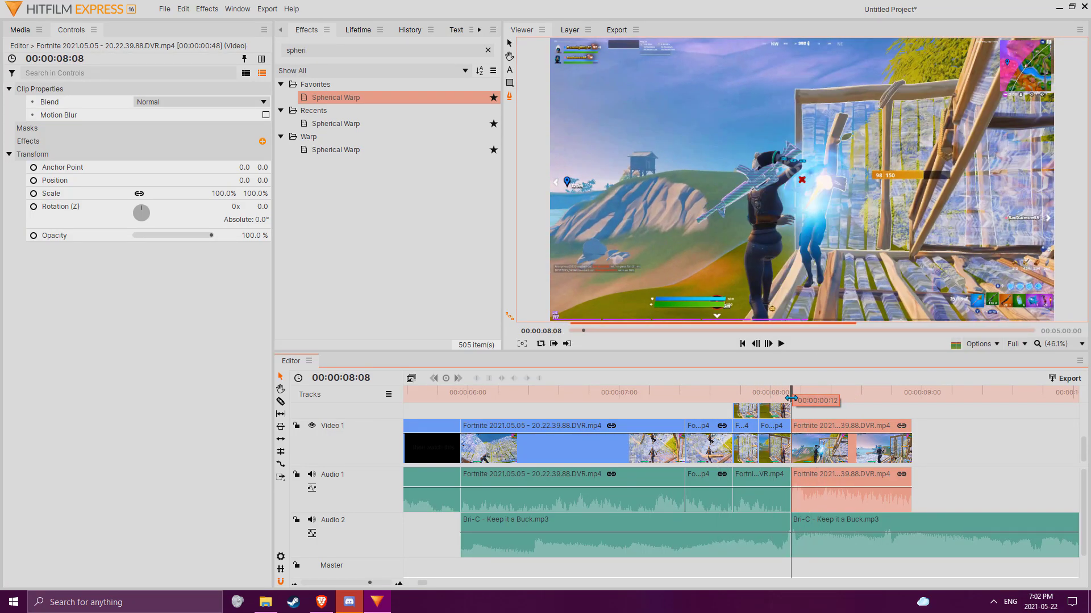
{"action": "left_click", "coordinate": [357, 55]}
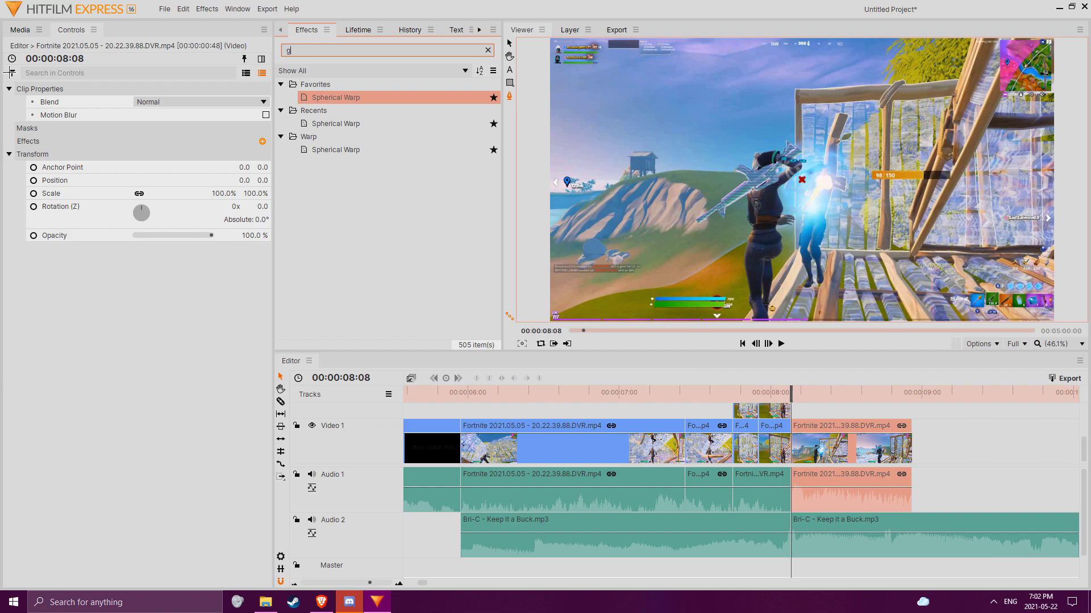
{"action": "type", "text": "goated"}
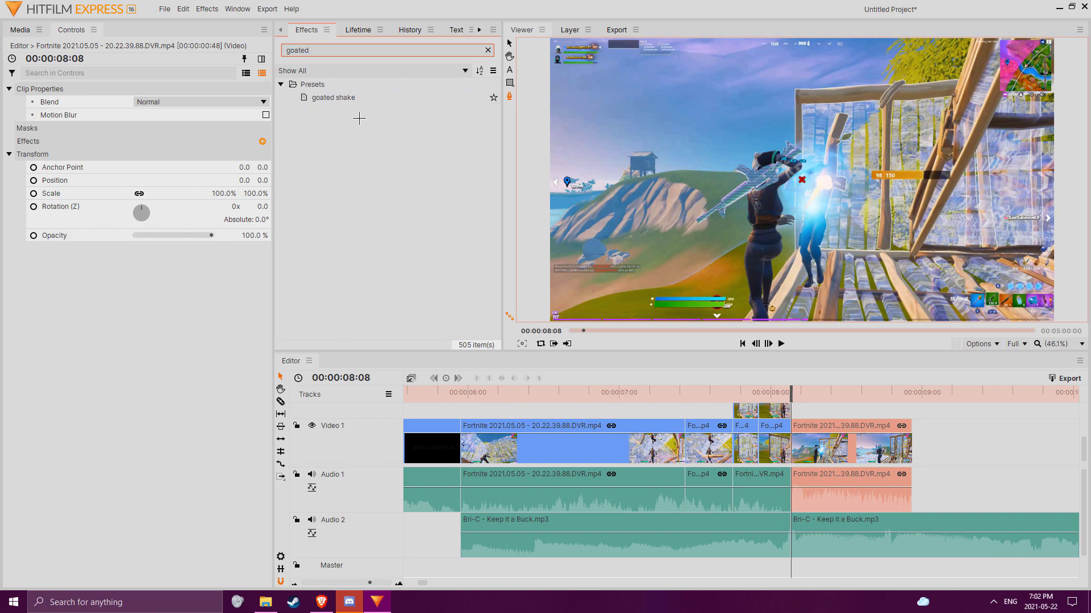
{"action": "left_click_drag", "start_coordinate": [369, 98], "coordinate": [858, 463]}
{"action": "key", "text": "space"}
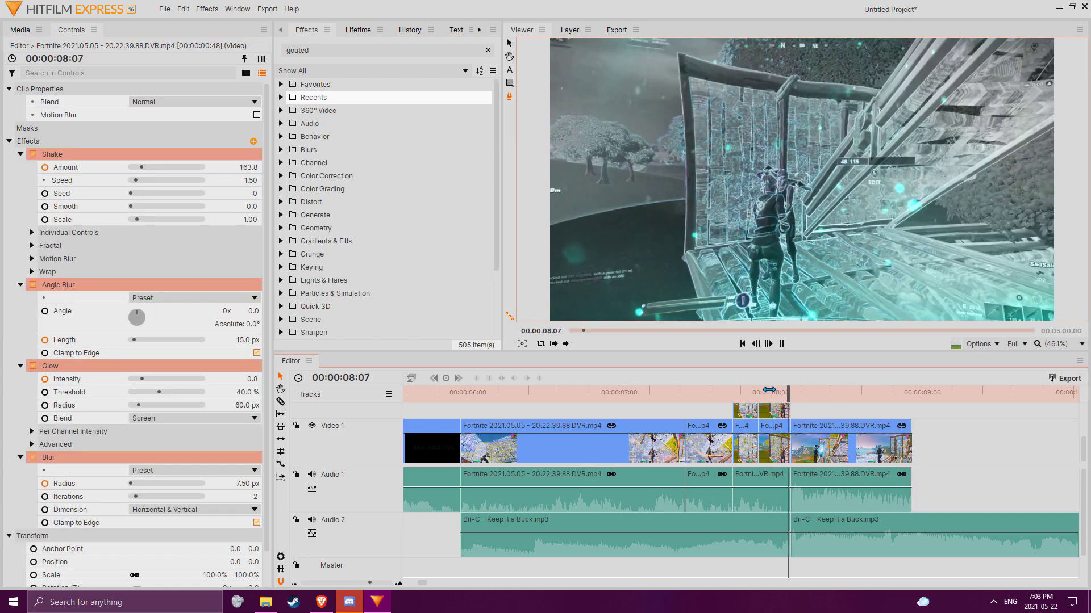
Examine how the Shake Amount changes through to the end of the final Video 1 clip.
{"action": "left_click_drag", "start_coordinate": [832, 393], "coordinate": [856, 392]}
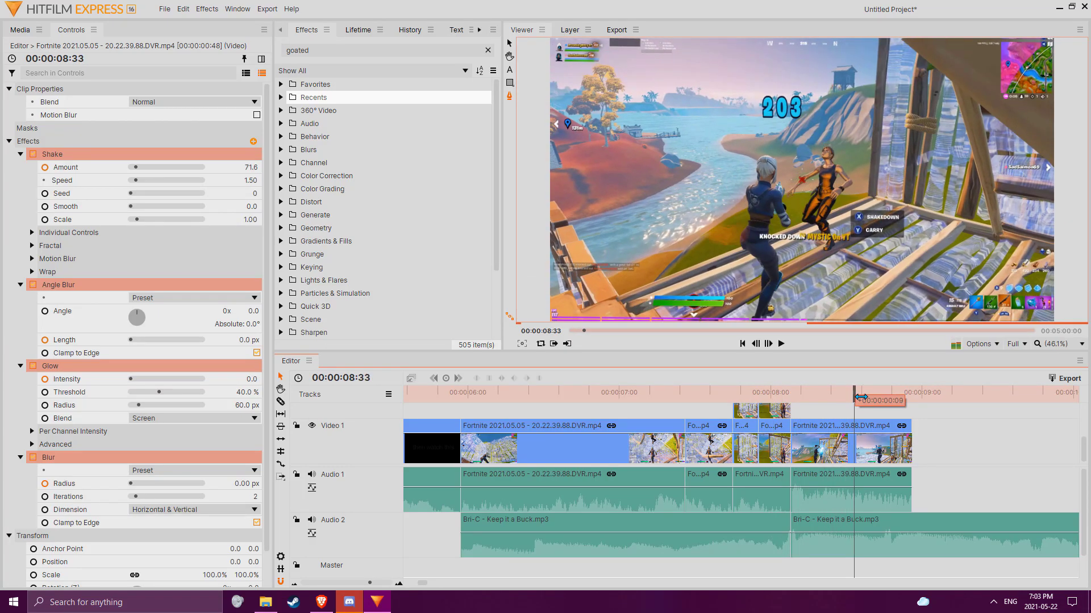
{"action": "left_click", "coordinate": [872, 457]}
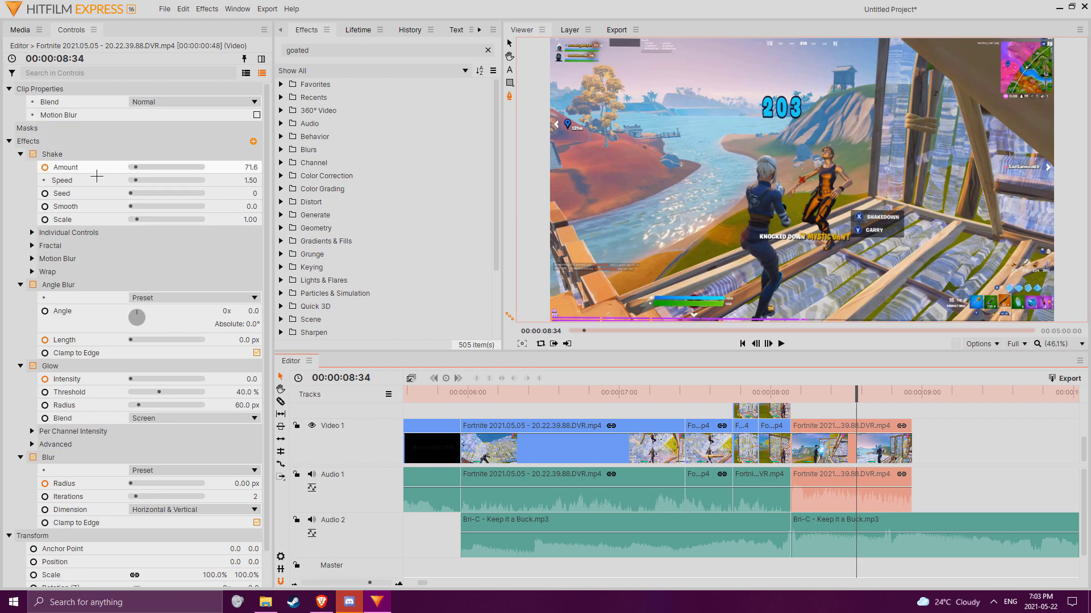
{"action": "left_click", "coordinate": [147, 170]}
{"action": "left_click_drag", "start_coordinate": [852, 397], "coordinate": [914, 391]}
Apply the velocity preset to the final Video 1 clip and play back the effect section.
{"action": "left_click_drag", "start_coordinate": [327, 50], "coordinate": [269, 47]}
{"action": "type", "text": "velocity"}
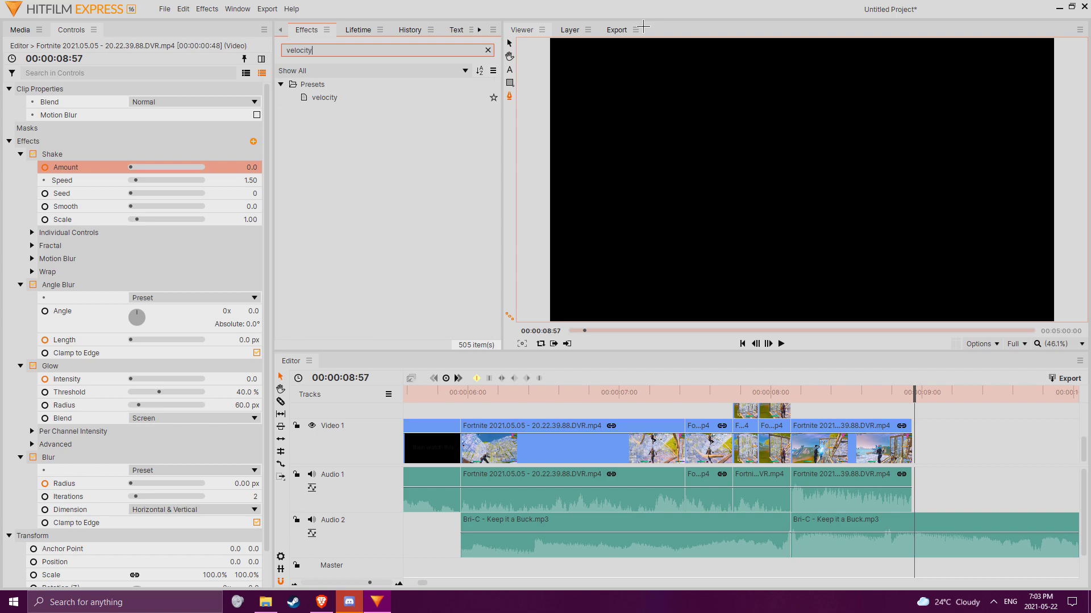
{"action": "left_click_drag", "start_coordinate": [324, 97], "coordinate": [844, 418]}
{"action": "left_click", "coordinate": [774, 410]}
{"action": "left_click", "coordinate": [773, 392]}
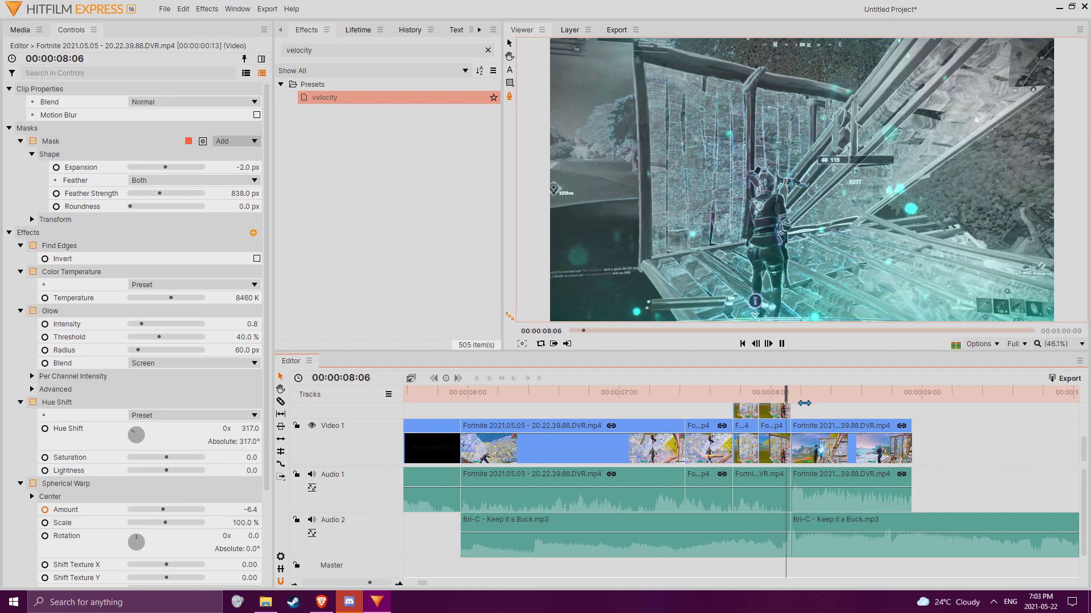
{"action": "key", "text": "space"}
Slice the Bri-C music clip on Audio 2 at 00:00:07:37 and select the short piece after the cut.
{"action": "left_click_drag", "start_coordinate": [840, 392], "coordinate": [719, 402]}
{"action": "key", "text": "space"}
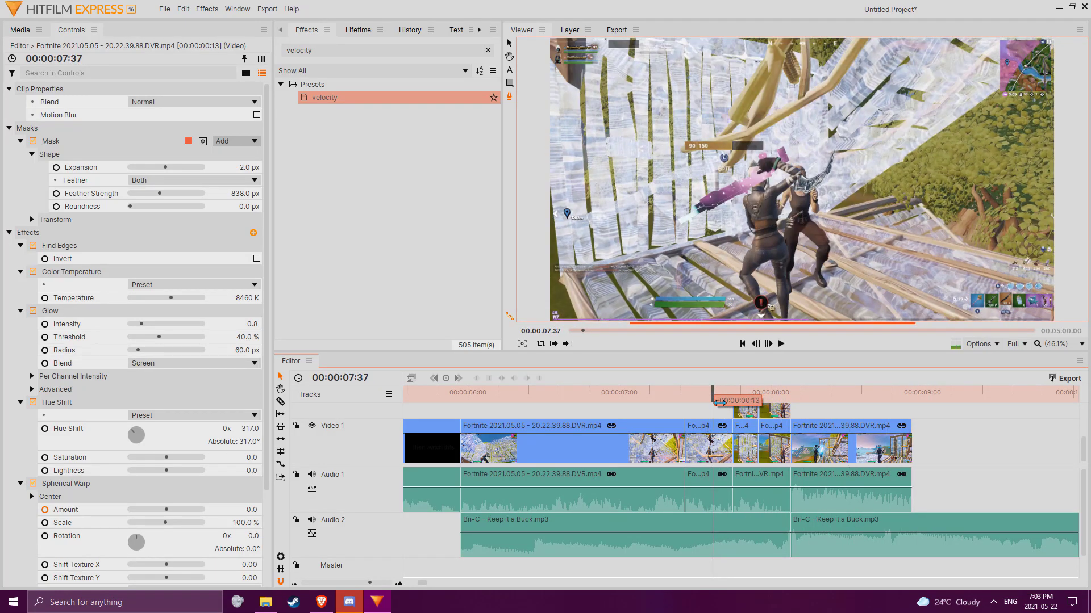
{"action": "left_click", "coordinate": [758, 537]}
{"action": "key", "text": "ctrl+shift+d"}
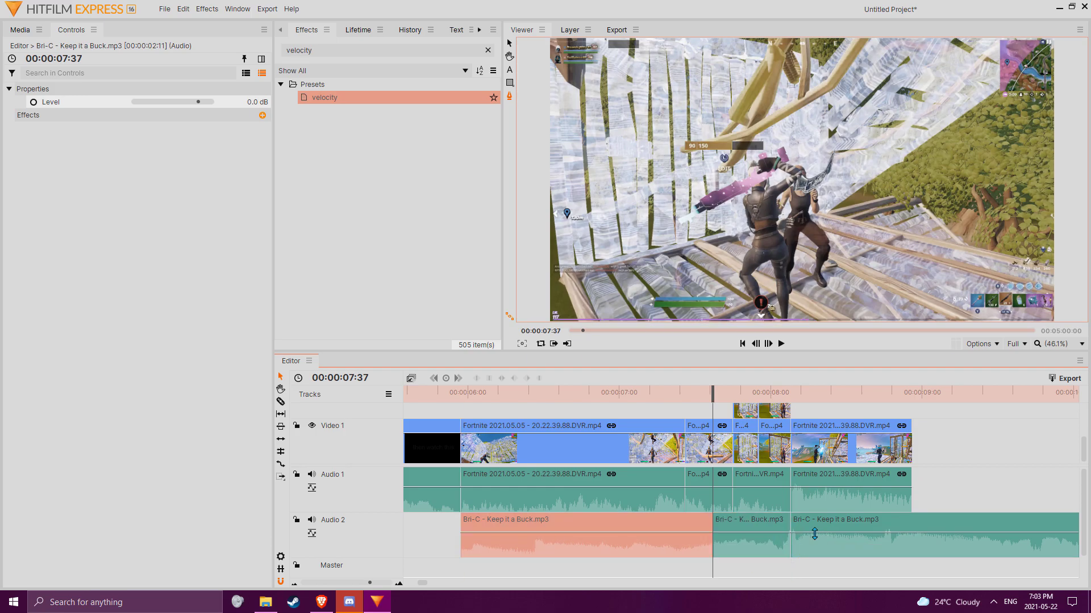
{"action": "left_click", "coordinate": [765, 553]}
{"action": "mouse_move", "coordinate": [712, 399]}
{"action": "left_mouse_down"}
{"action": "mouse_move", "coordinate": [762, 400]}
{"action": "mouse_move", "coordinate": [705, 400]}
{"action": "mouse_move", "coordinate": [711, 385]}
{"action": "left_mouse_up"}
{"action": "key", "text": "space"}
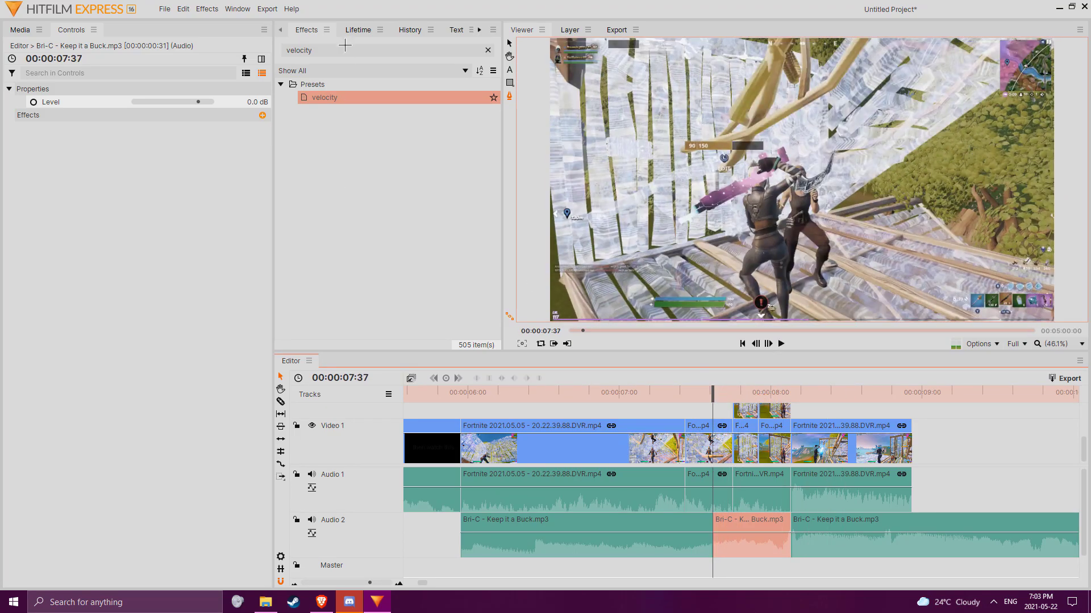
Apply the Large Room effect to the short music piece starting at 00:00:07:37.
{"action": "left_click", "coordinate": [332, 57]}
{"action": "type", "text": "larg"}
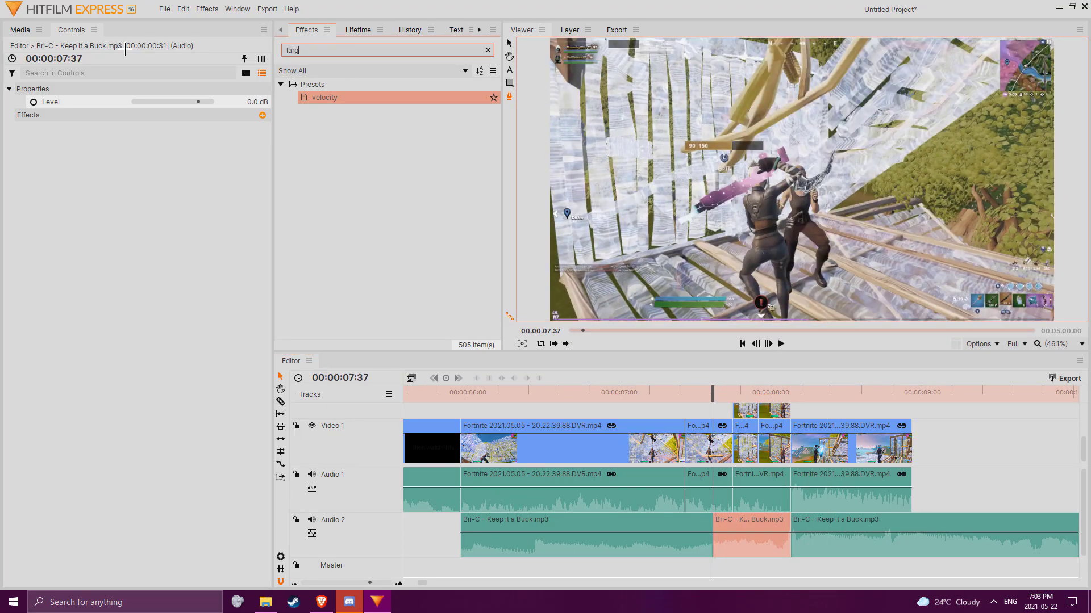
{"action": "type", "text": "e"}
{"action": "left_click_drag", "start_coordinate": [331, 97], "coordinate": [753, 518]}
{"action": "key", "text": "space"}
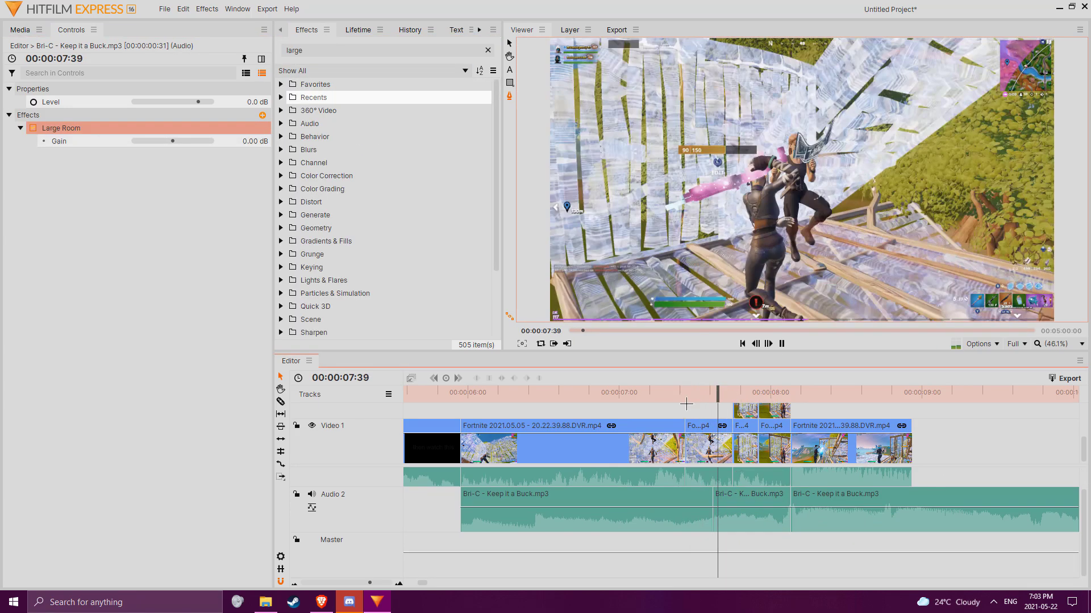
Play back the music piece and set its Large Room gain to -0.50 dB.
{"action": "key", "text": "space"}
{"action": "left_click_drag", "start_coordinate": [708, 399], "coordinate": [695, 400]}
{"action": "key", "text": "space"}
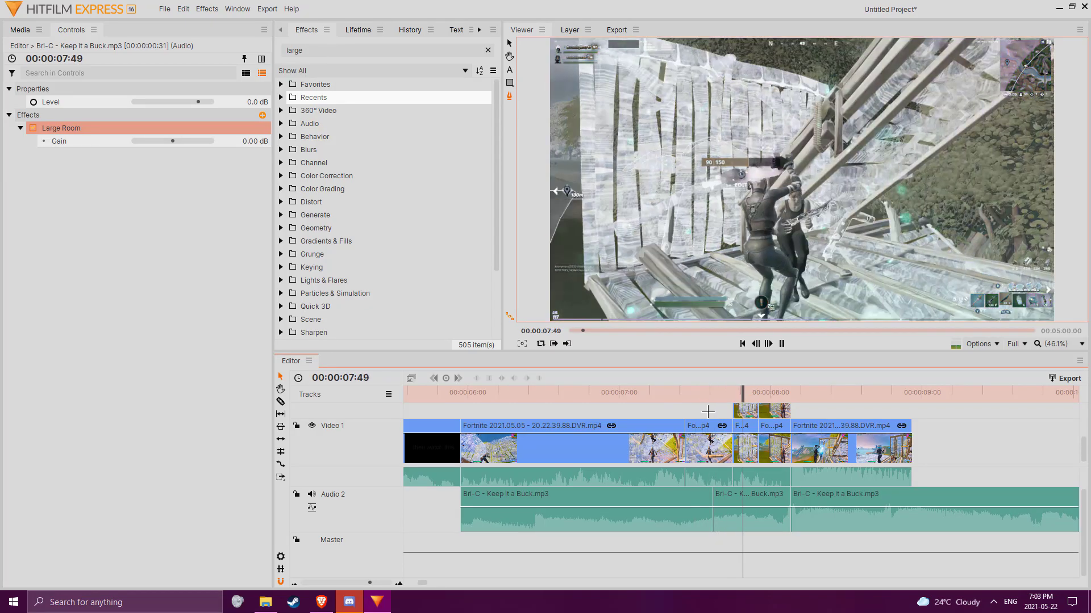
{"action": "key", "text": "space"}
{"action": "left_click", "coordinate": [719, 396]}
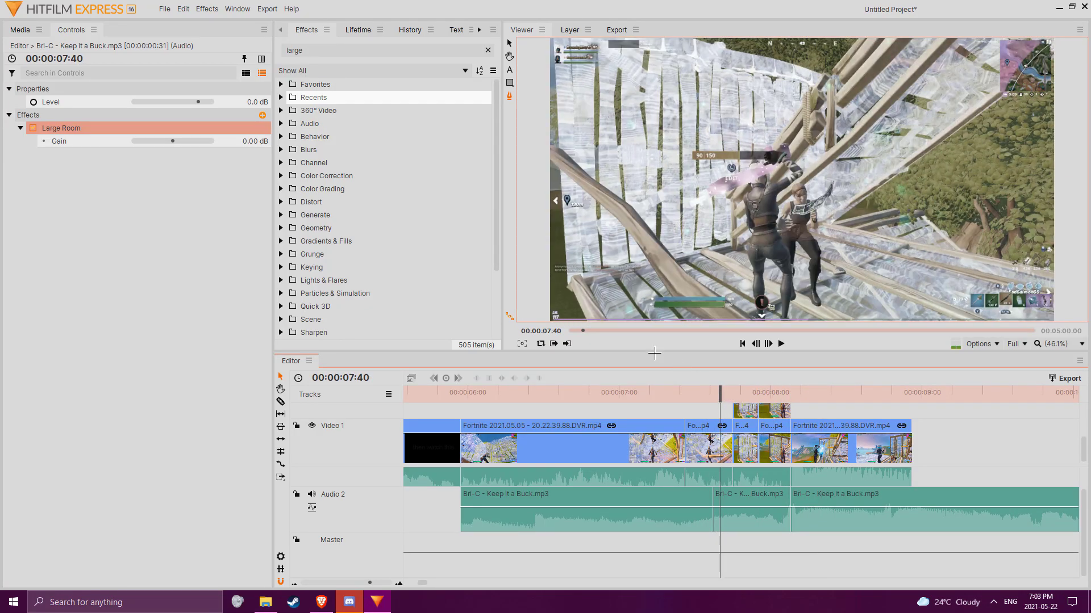
{"action": "left_click_drag", "start_coordinate": [172, 141], "coordinate": [170, 141]}
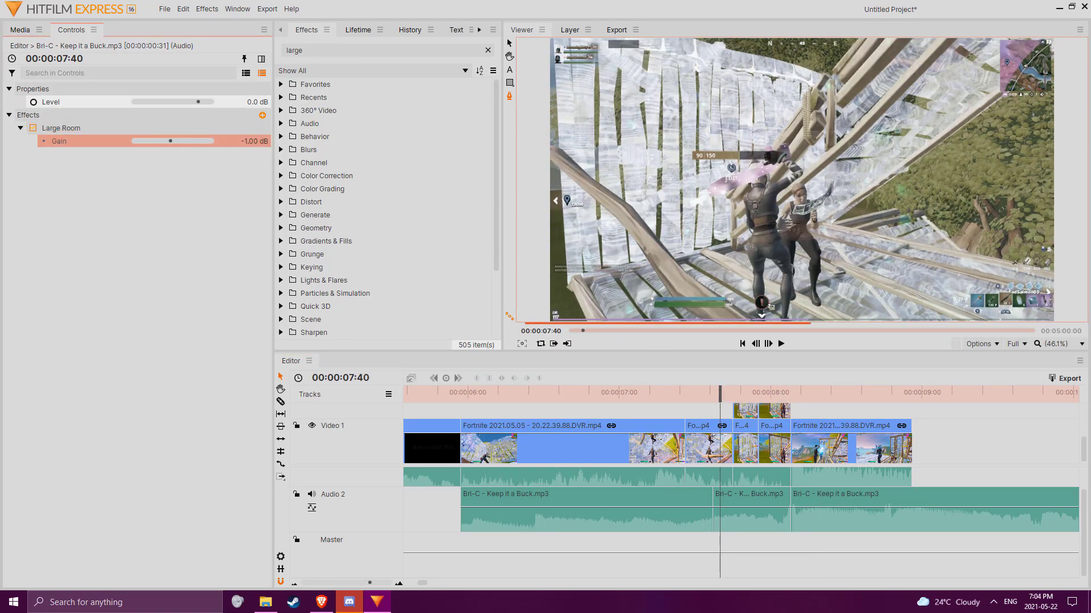
{"action": "left_click", "coordinate": [707, 394]}
{"action": "key", "text": "space"}
{"action": "key", "text": "space"}
{"action": "left_click_drag", "start_coordinate": [719, 395], "coordinate": [713, 396]}
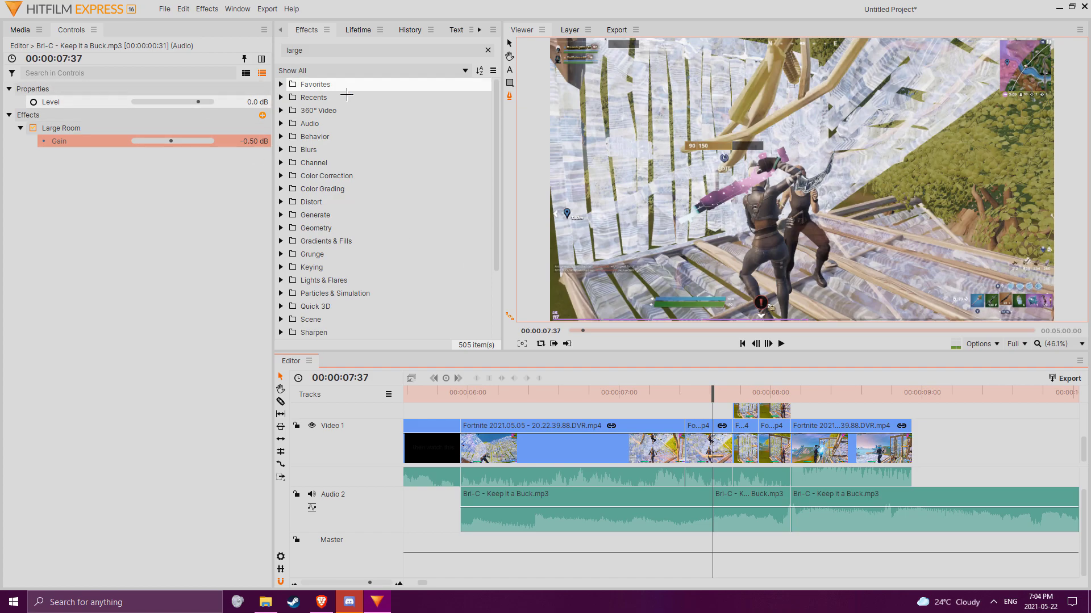
Apply the Balance effect to the short music piece and keyframe its balance at -100 at 00:00:07:37.
{"action": "left_click_drag", "start_coordinate": [325, 52], "coordinate": [249, 59]}
{"action": "type", "text": "na;a"}
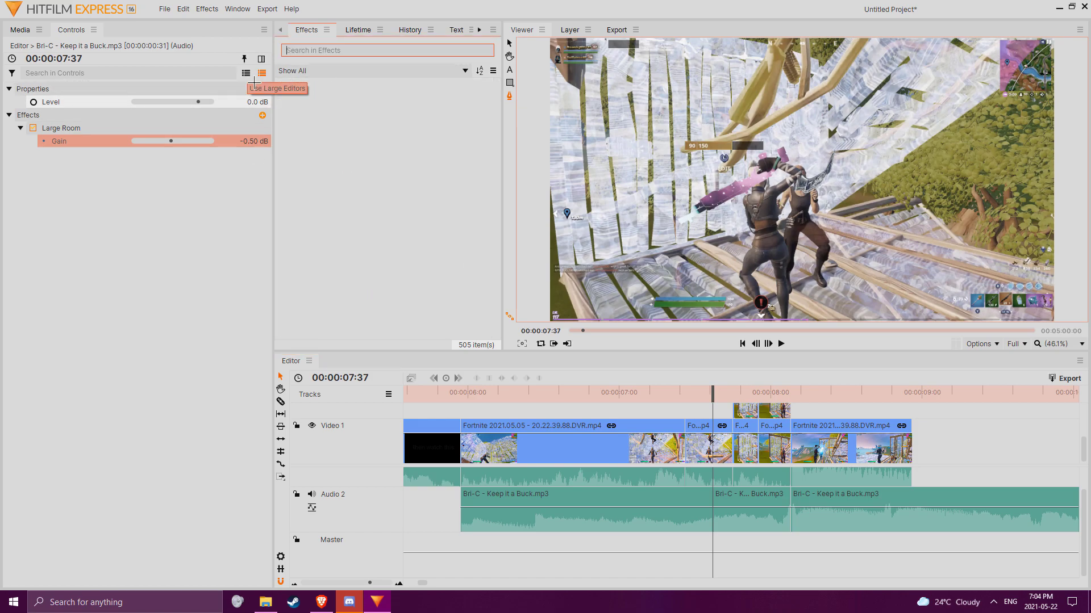
{"action": "type", "text": "bala"}
{"action": "left_click_drag", "start_coordinate": [325, 97], "coordinate": [759, 507]}
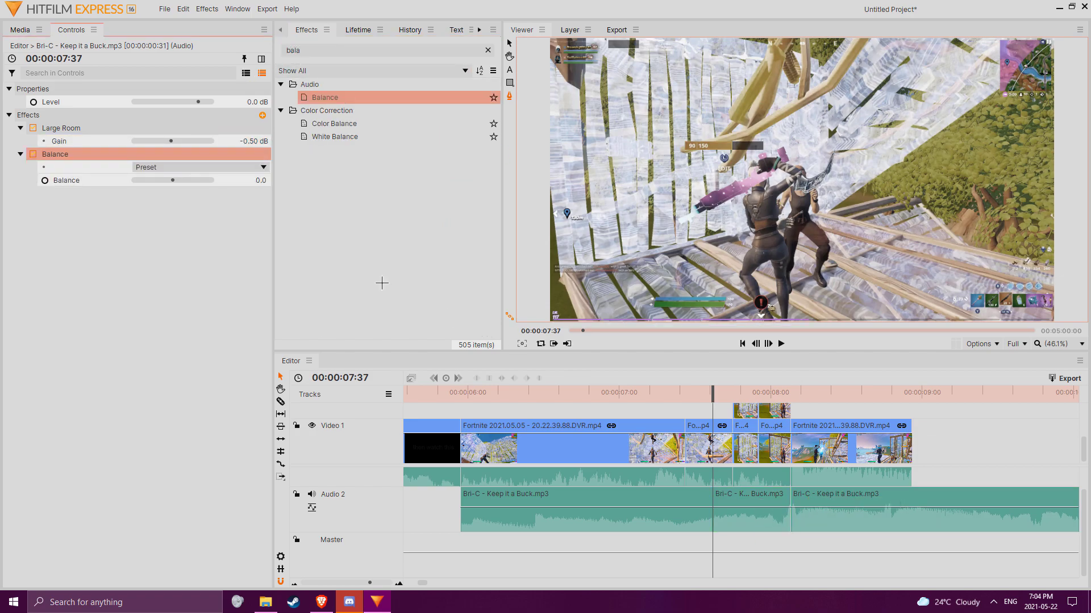
{"action": "left_click", "coordinate": [145, 182]}
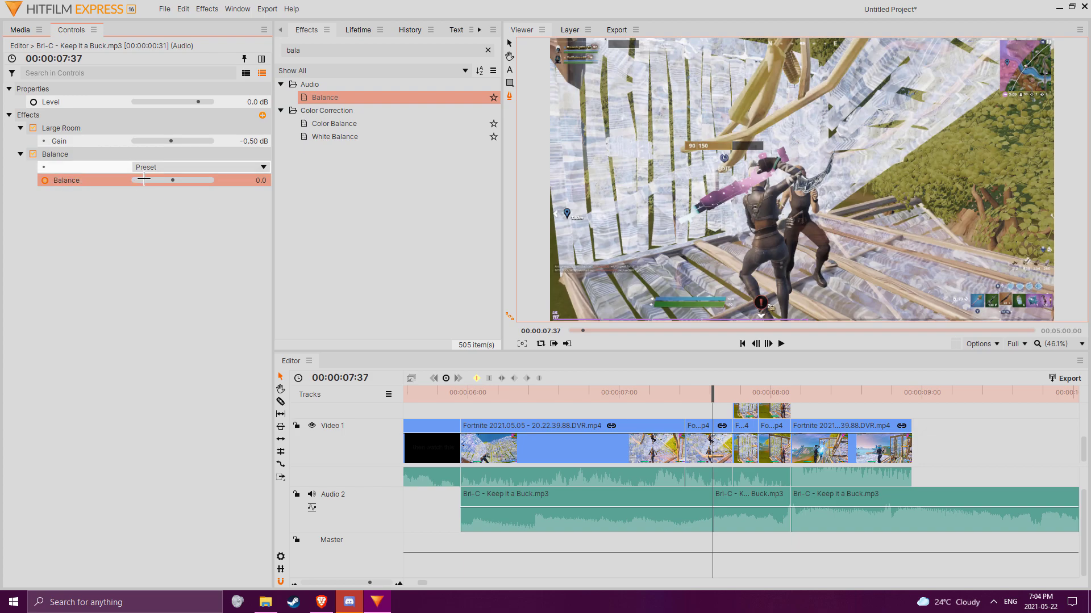
{"action": "left_click_drag", "start_coordinate": [144, 179], "coordinate": [40, 271]}
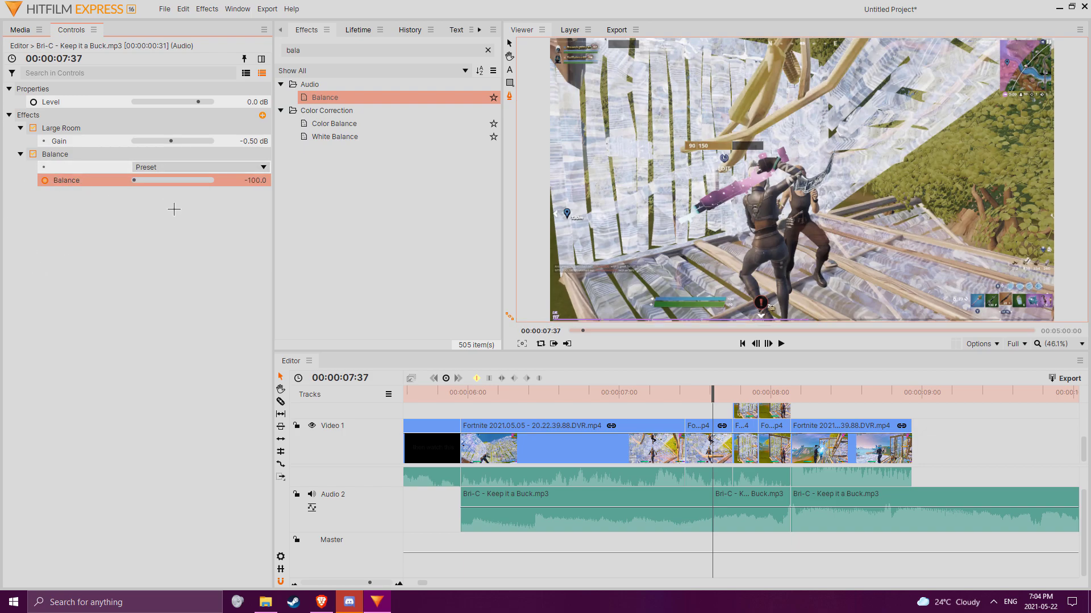
Keyframe the balance at 100 at 00:00:07:43, -100 at 00:00:07:50, 100 at 00:00:07:58 and -100 at 00:00:08:03.
{"action": "key", "text": "space"}
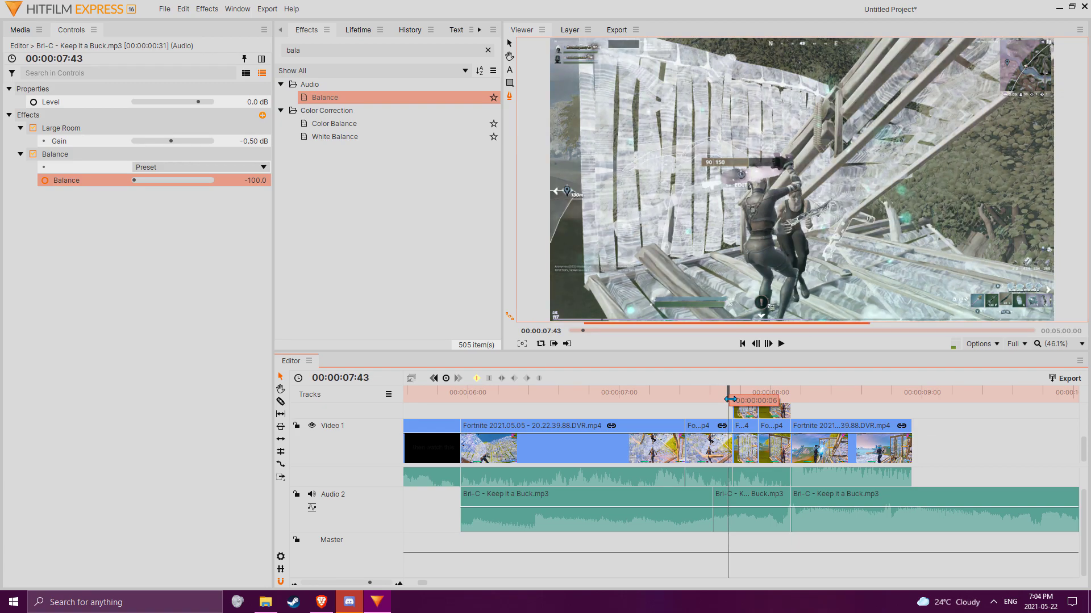
{"action": "left_click_drag", "start_coordinate": [166, 181], "coordinate": [433, 236]}
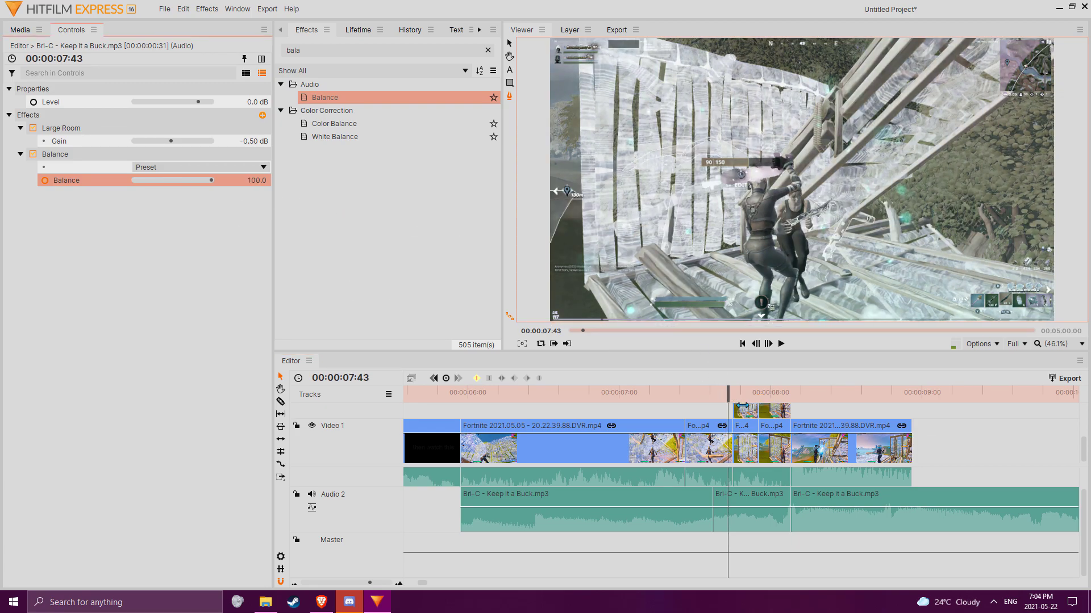
{"action": "left_click_drag", "start_coordinate": [211, 181], "coordinate": [124, 186]}
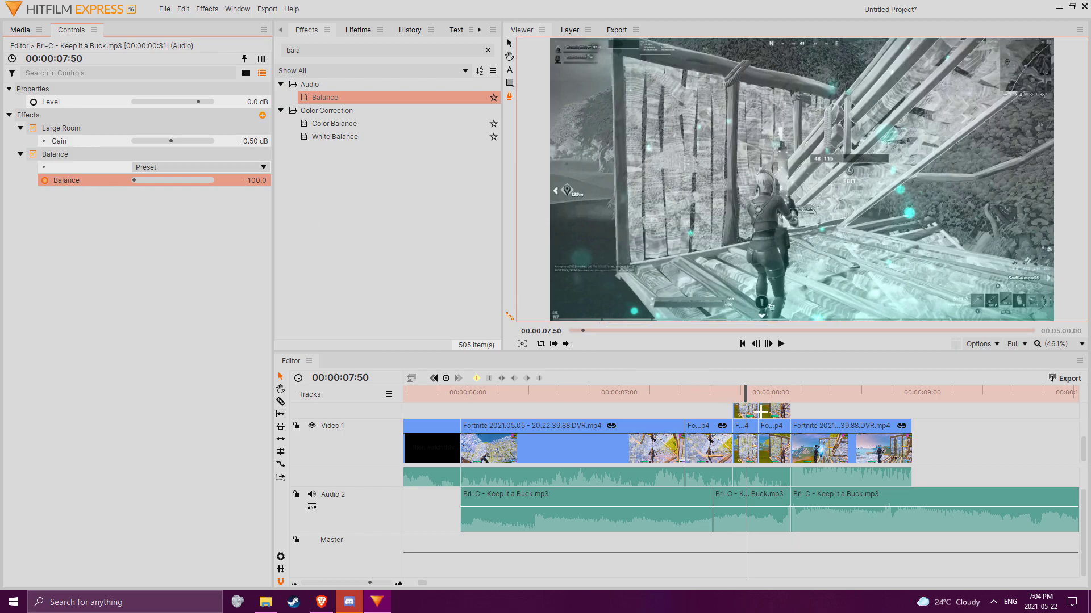
{"action": "left_click_drag", "start_coordinate": [744, 396], "coordinate": [764, 400]}
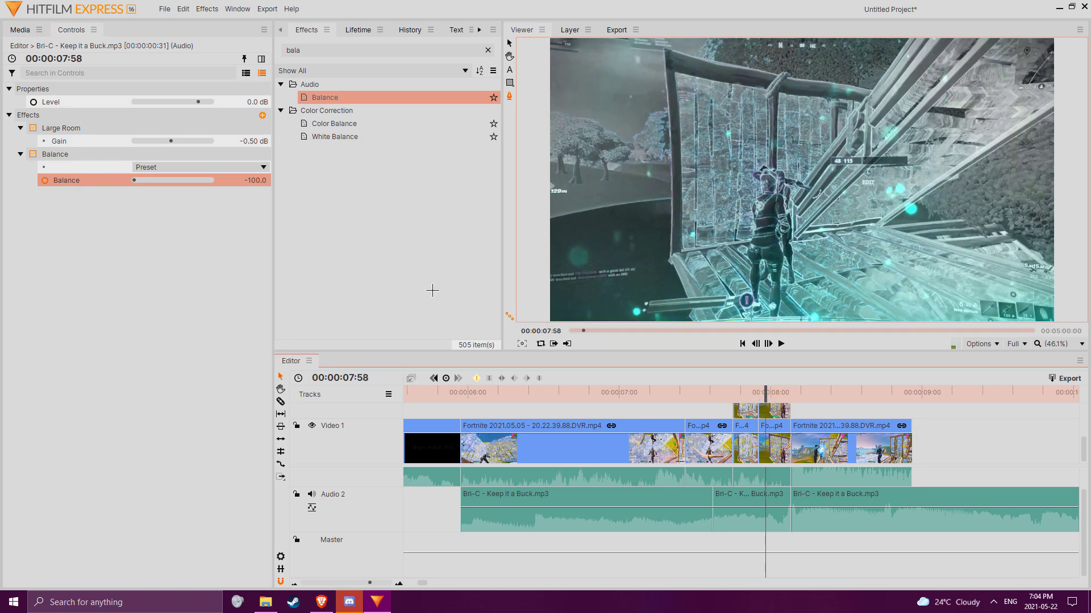
{"action": "left_click_drag", "start_coordinate": [134, 181], "coordinate": [219, 186]}
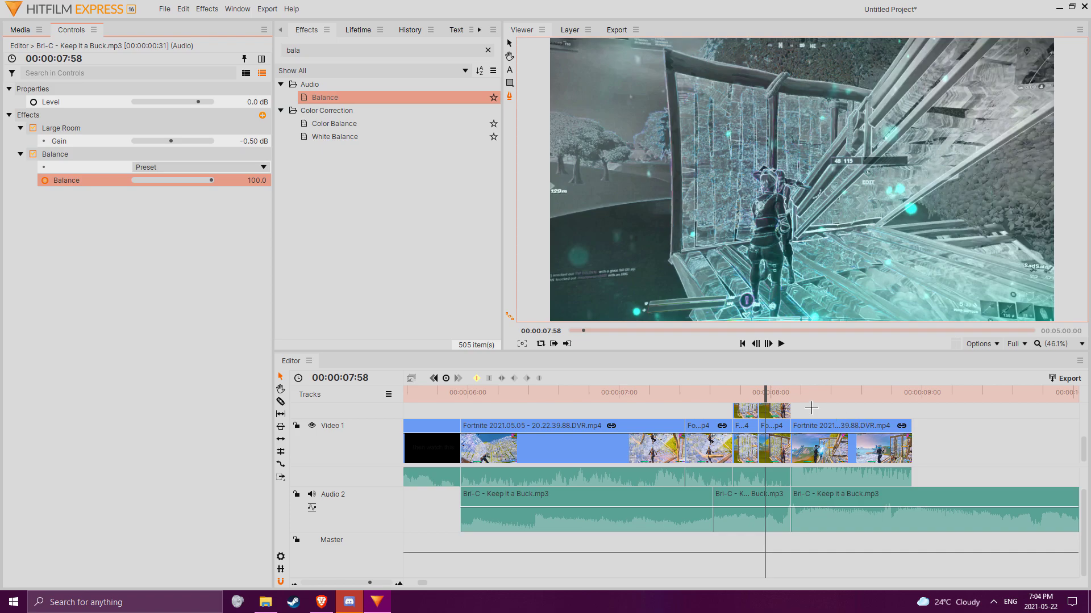
{"action": "left_click_drag", "start_coordinate": [773, 401], "coordinate": [778, 401]}
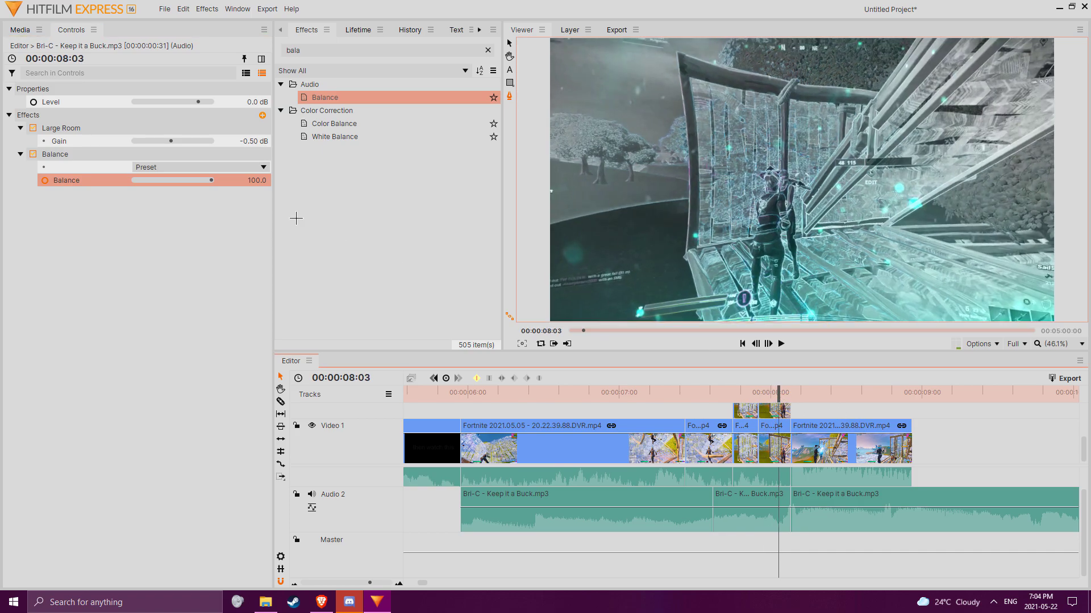
{"action": "left_click_drag", "start_coordinate": [211, 181], "coordinate": [129, 184]}
{"action": "left_click_drag", "start_coordinate": [777, 400], "coordinate": [785, 400]}
{"action": "left_click", "coordinate": [260, 181]}
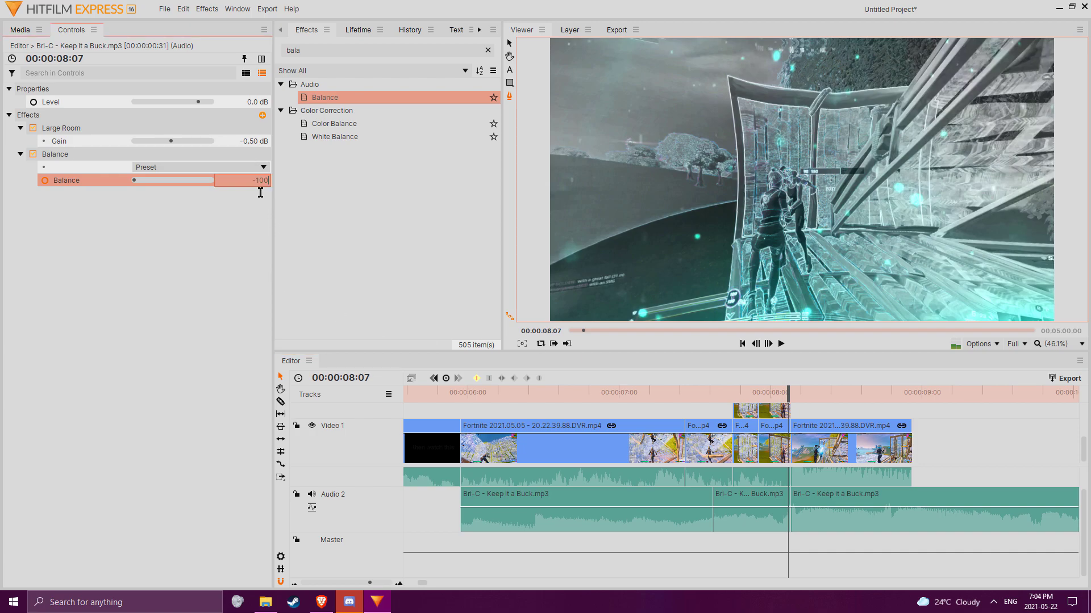
{"action": "left_click", "coordinate": [946, 439]}
Play back the effect section to hear the music panning between the channels.
{"action": "left_click", "coordinate": [692, 385]}
{"action": "key", "text": "space"}
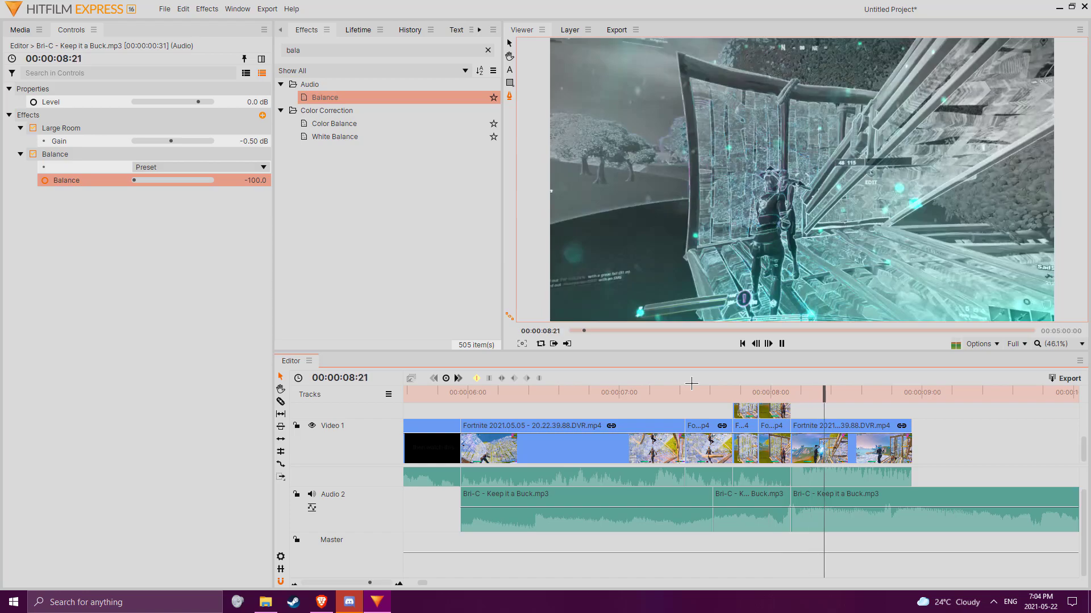
{"action": "left_click", "coordinate": [677, 391]}
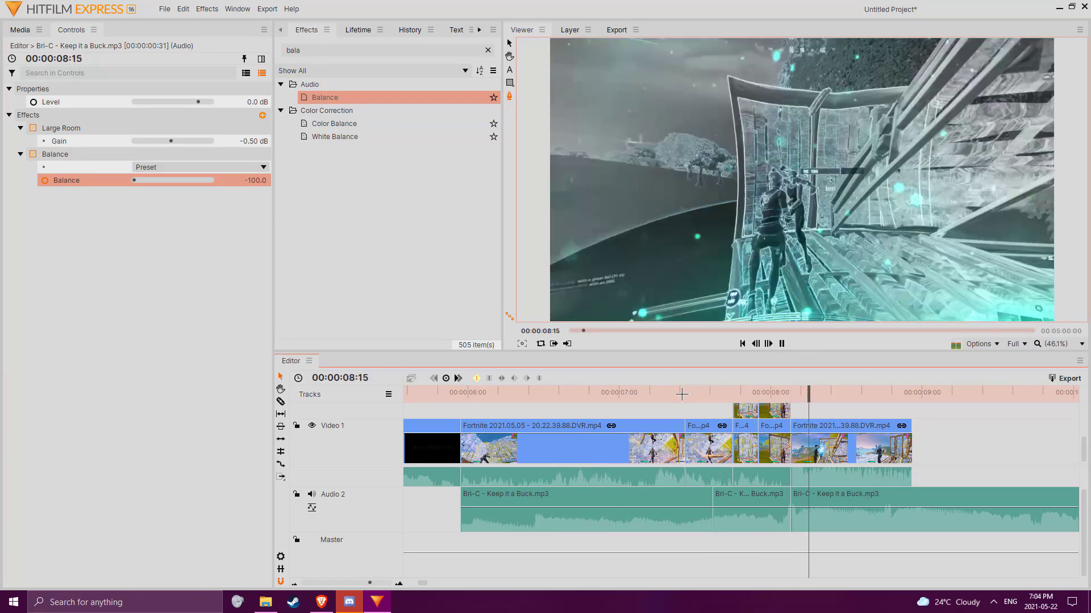
{"action": "key", "text": "space"}
{"action": "mouse_move", "coordinate": [753, 397]}
{"action": "left_mouse_down"}
{"action": "mouse_move", "coordinate": [720, 395]}
{"action": "mouse_move", "coordinate": [762, 396]}
{"action": "left_mouse_up"}
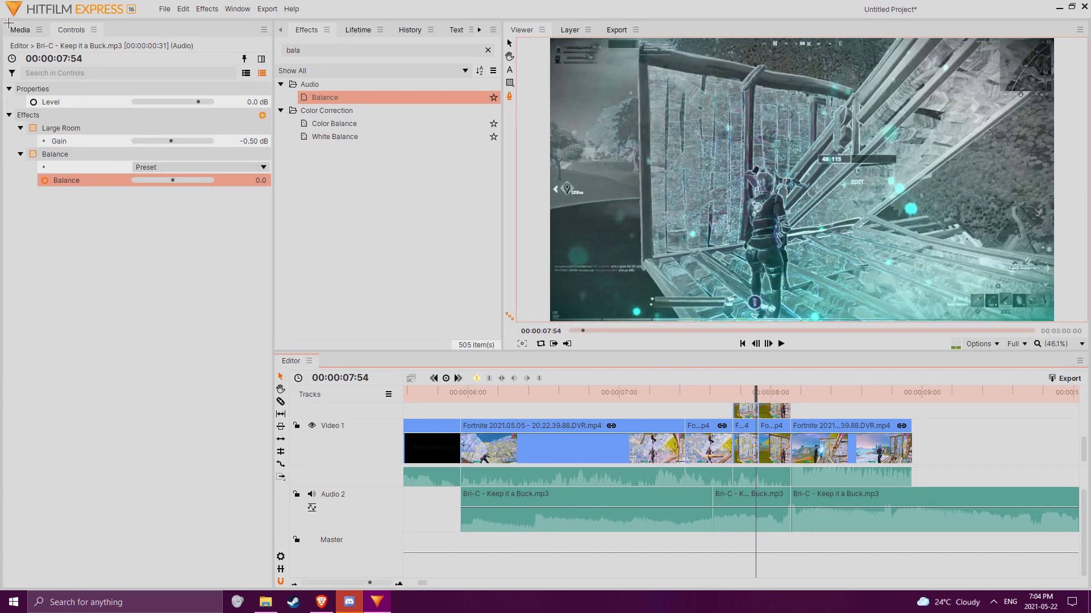
Insert a new audio track, Audio 3, and place godswoosh.mp3 on it just before the short music piece.
{"action": "left_click", "coordinate": [21, 31]}
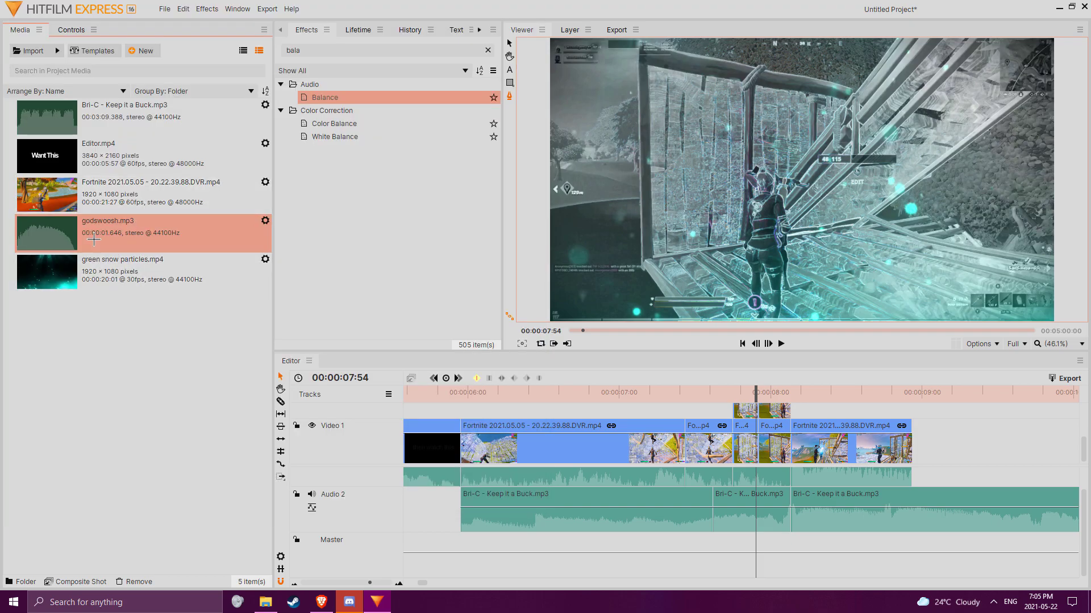
{"action": "left_click_drag", "start_coordinate": [94, 239], "coordinate": [736, 582]}
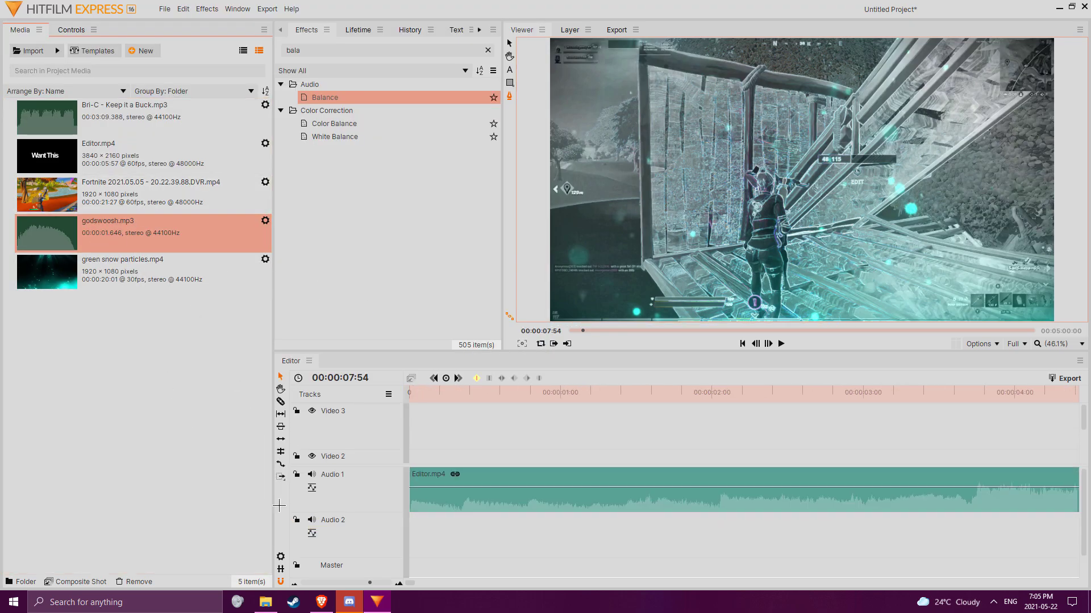
{"action": "right_click", "coordinate": [340, 518]}
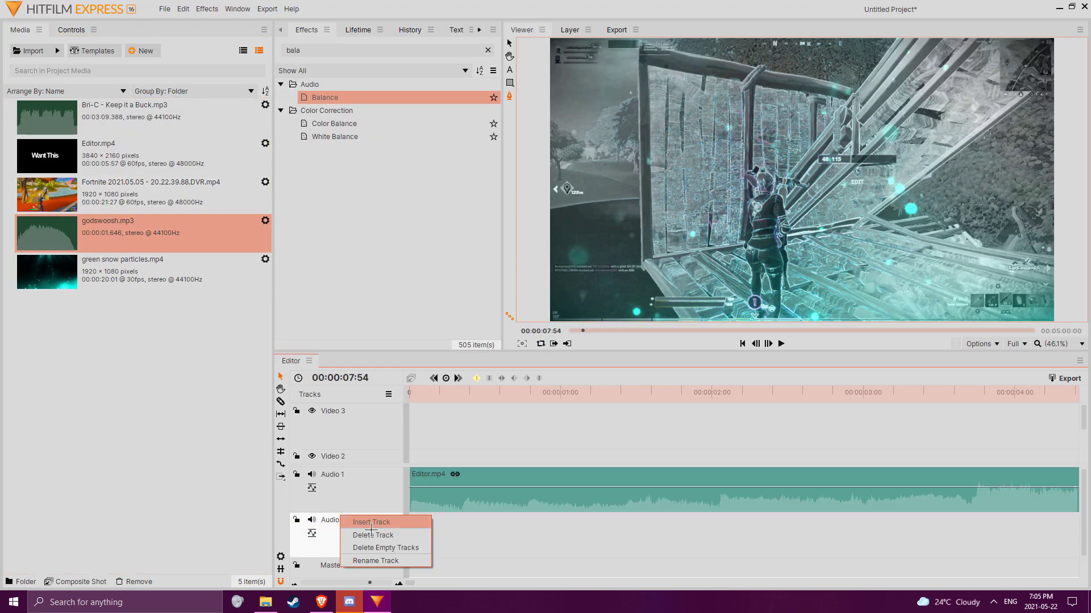
{"action": "left_click", "coordinate": [371, 522]}
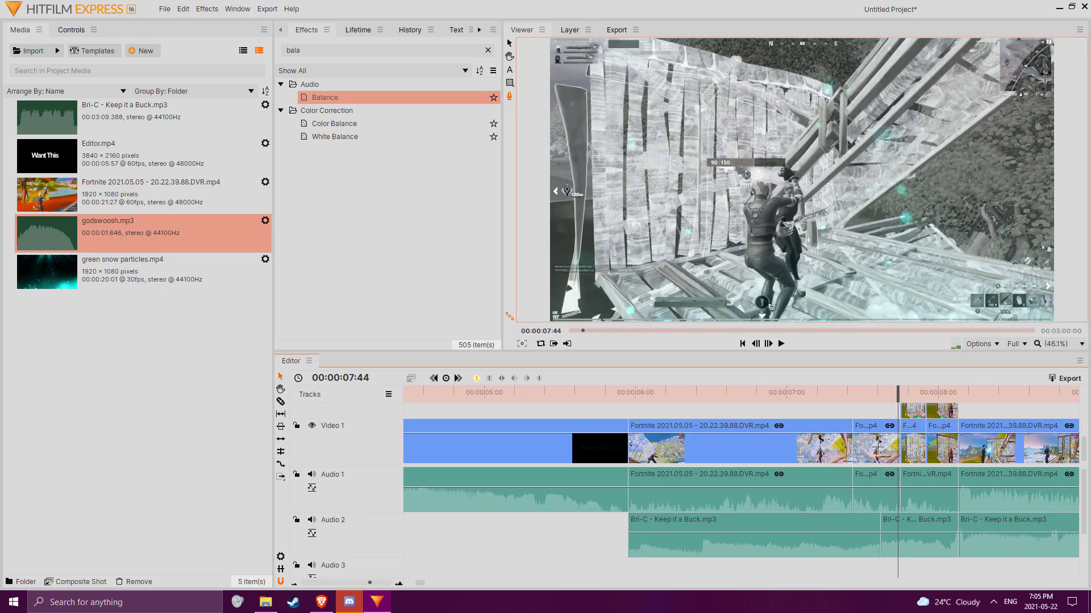
{"action": "left_click_drag", "start_coordinate": [191, 243], "coordinate": [878, 510]}
Play back the godswoosh.mp3 section from 00:00:07:32 with Audio 1 and Audio 2 muted.
{"action": "left_click_drag", "start_coordinate": [899, 397], "coordinate": [867, 393]}
{"action": "key", "text": "space"}
{"action": "key", "text": "space"}
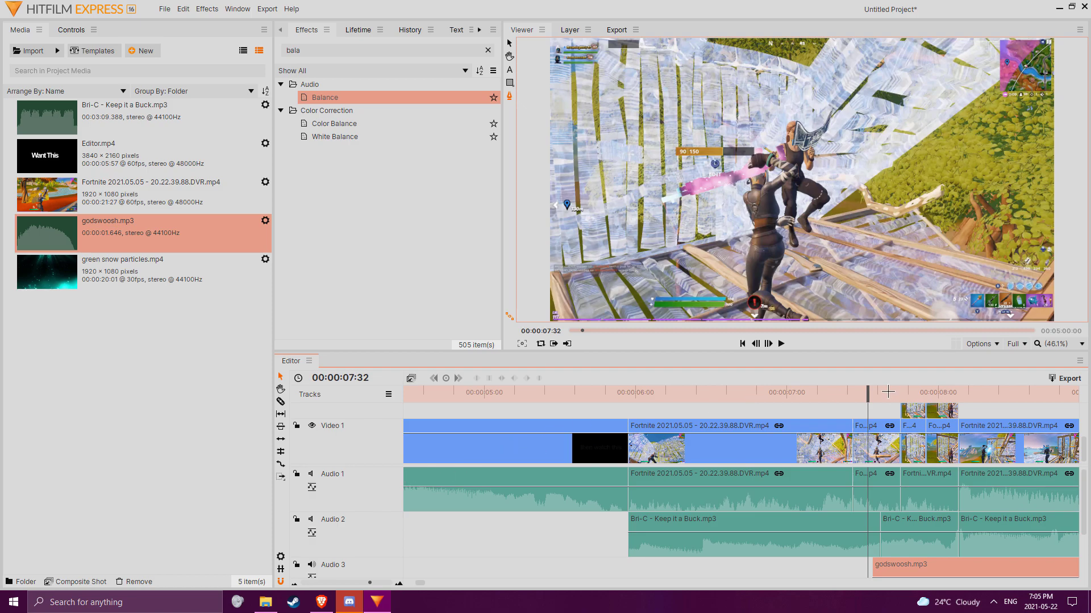
{"action": "key", "text": "space"}
{"action": "left_click_drag", "start_coordinate": [906, 392], "coordinate": [892, 391]}
{"action": "key", "text": "space"}
Slice godswoosh.mp3 on Audio 3 at 00:00:08:06 and delete the part after the cut.
{"action": "scroll", "coordinate": [985, 546], "scroll_direction": "down", "scroll_amount": 3}
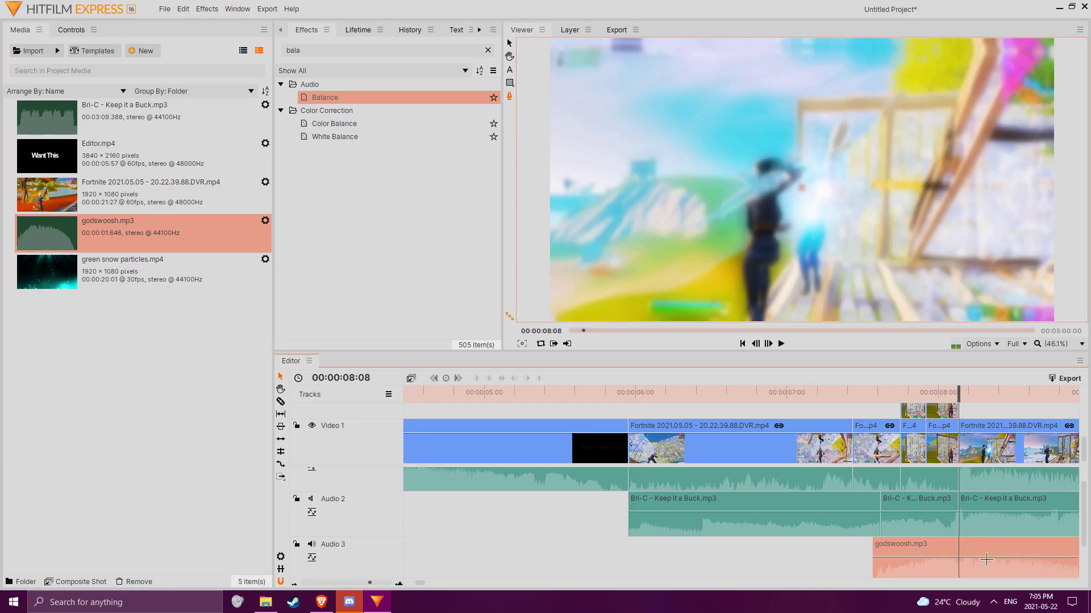
{"action": "mouse_move", "coordinate": [957, 396]}
{"action": "left_mouse_down"}
{"action": "mouse_move", "coordinate": [918, 392]}
{"action": "mouse_move", "coordinate": [956, 394]}
{"action": "mouse_move", "coordinate": [952, 402]}
{"action": "left_mouse_up"}
{"action": "key", "text": "ctrl+shift+d"}
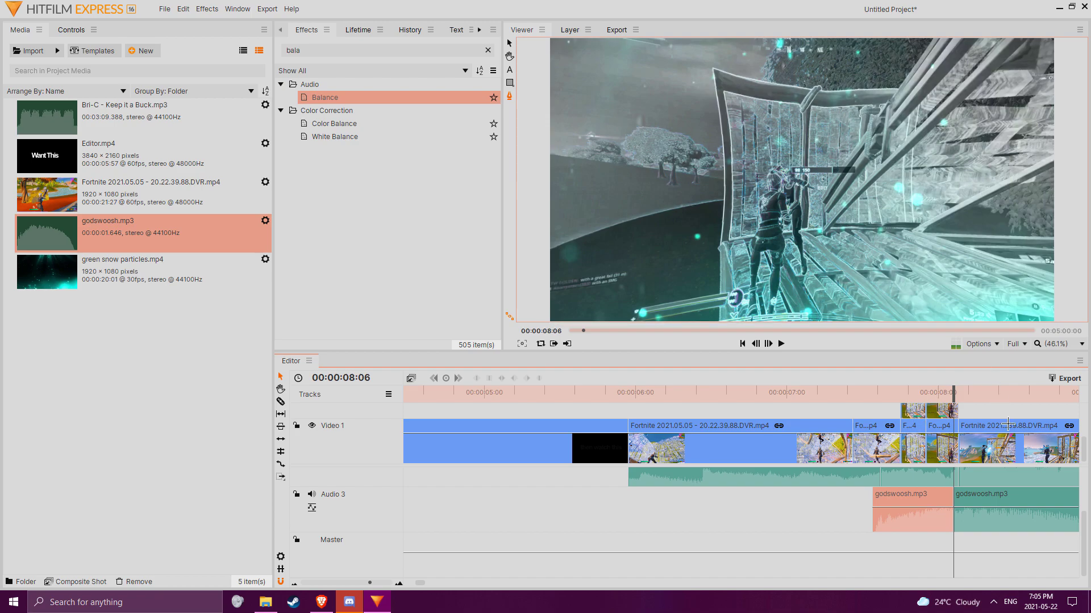
{"action": "key", "text": "Delete"}
{"action": "left_click", "coordinate": [1015, 528]}
{"action": "key", "text": "ctrl+z"}
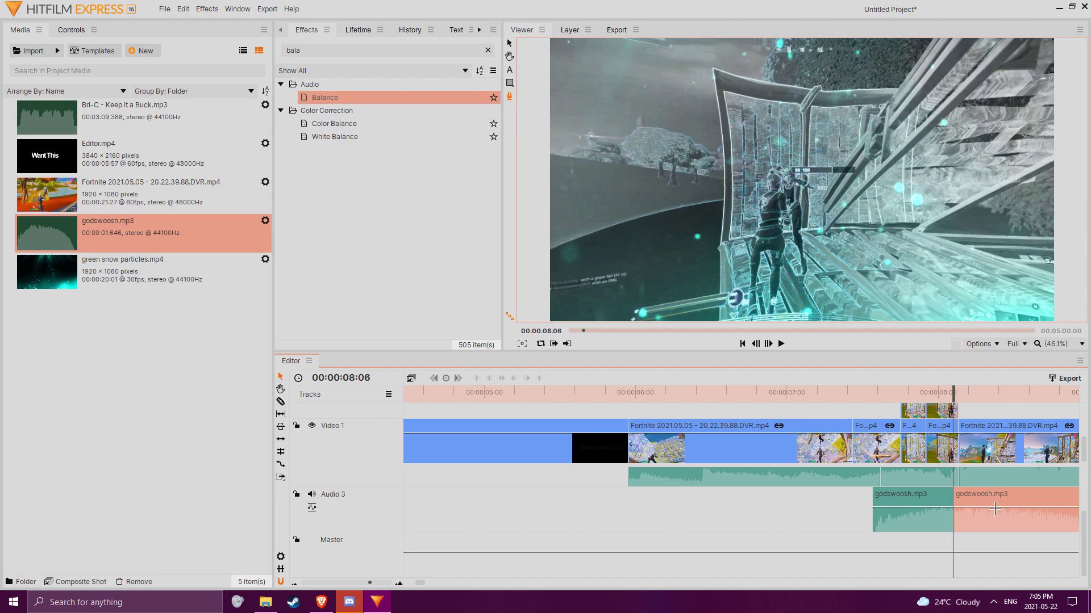
{"action": "key", "text": "Delete"}
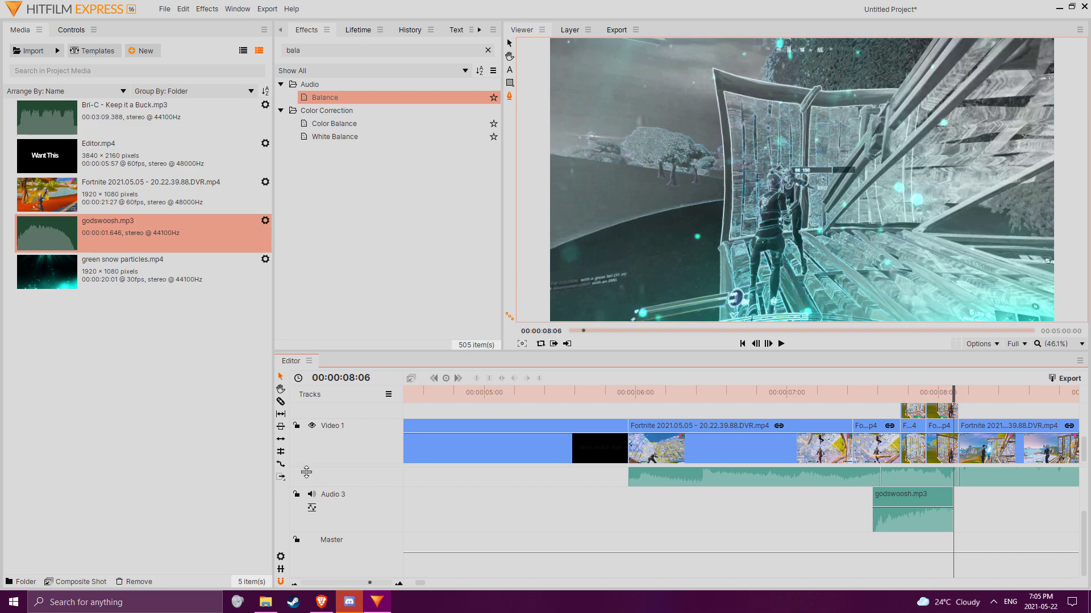
Unmute Audio 1 and Audio 2 and play back the effect section with the trimmed swoosh.
{"action": "scroll", "coordinate": [353, 516], "scroll_direction": "up", "scroll_amount": 2}
{"action": "scroll", "coordinate": [321, 520], "scroll_direction": "up", "scroll_amount": 1}
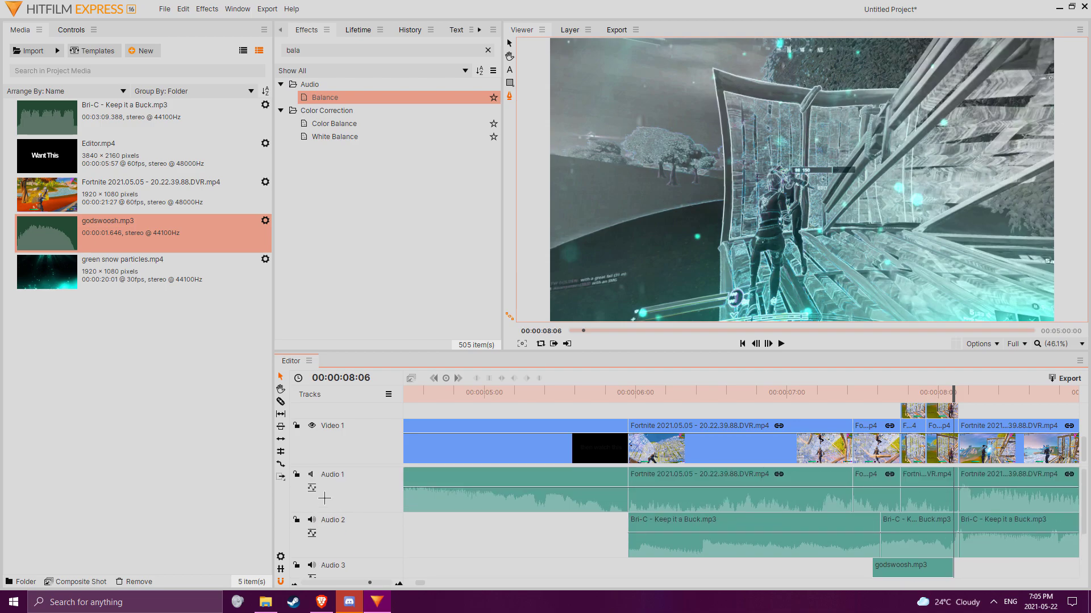
{"action": "key", "text": "space"}
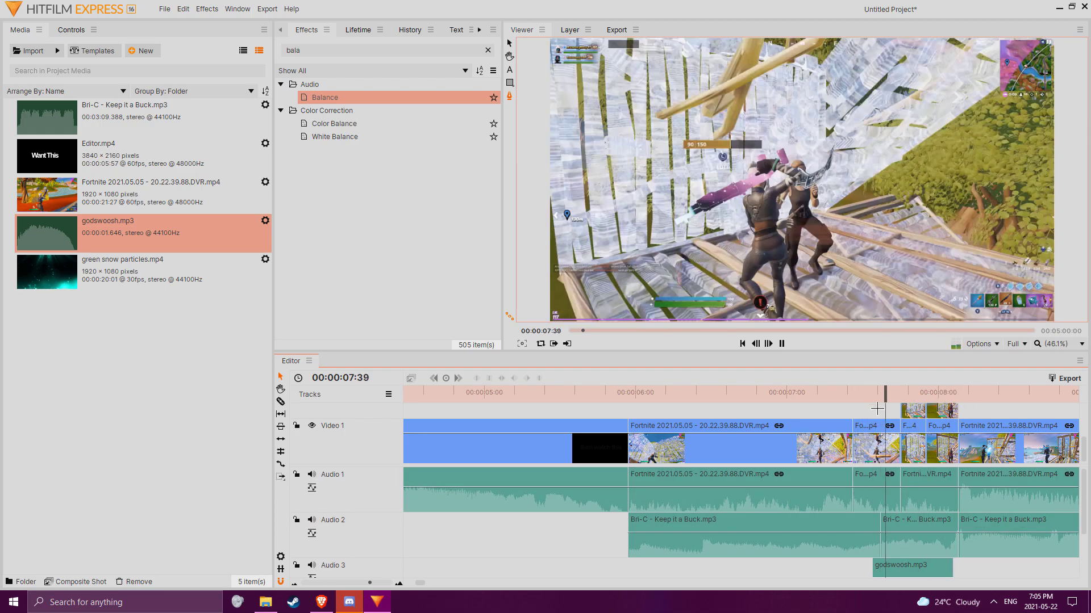
{"action": "key", "text": "space"}
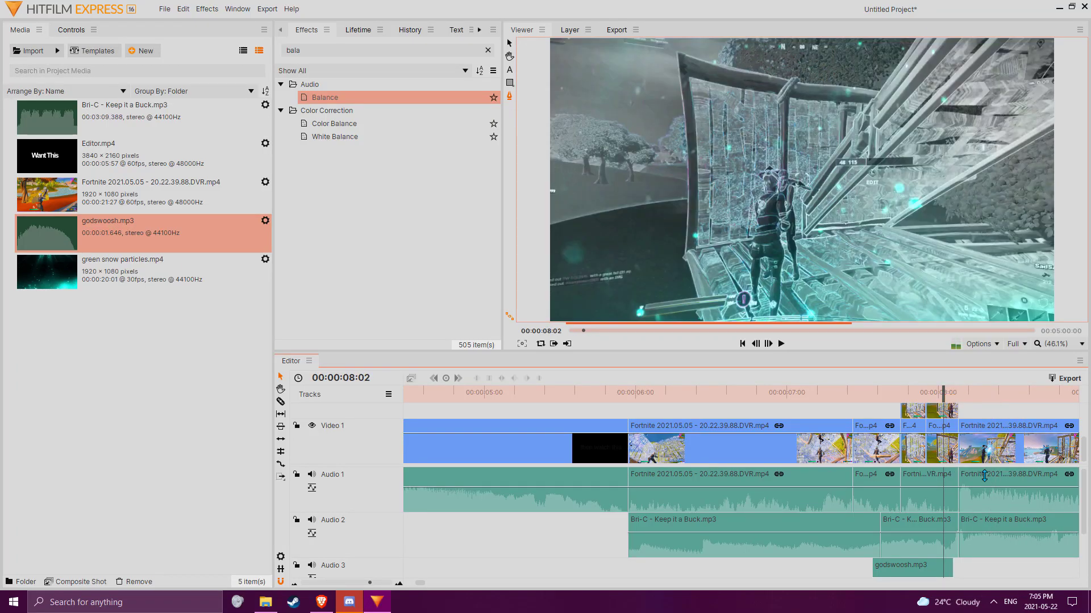
Move the swoosh clip on Audio 3 to start with the short music piece at 00:00:07:37 and play it back.
{"action": "scroll", "coordinate": [941, 562], "scroll_direction": "down", "scroll_amount": 1}
{"action": "scroll", "coordinate": [929, 583], "scroll_direction": "down", "scroll_amount": 2}
{"action": "left_click_drag", "start_coordinate": [930, 542], "coordinate": [940, 533]}
{"action": "left_click_drag", "start_coordinate": [950, 394], "coordinate": [879, 398]}
{"action": "key", "text": "space"}
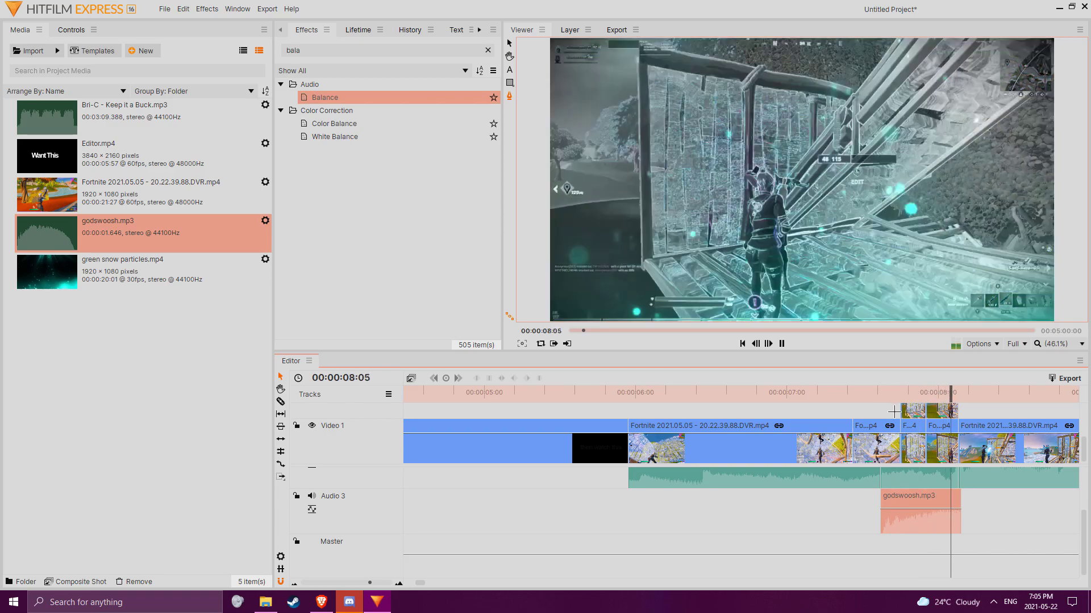
{"action": "key", "text": "space"}
Shift the swoosh clip a few frames later on Audio 3 and play back the effect section again.
{"action": "left_click_drag", "start_coordinate": [941, 500], "coordinate": [949, 498]}
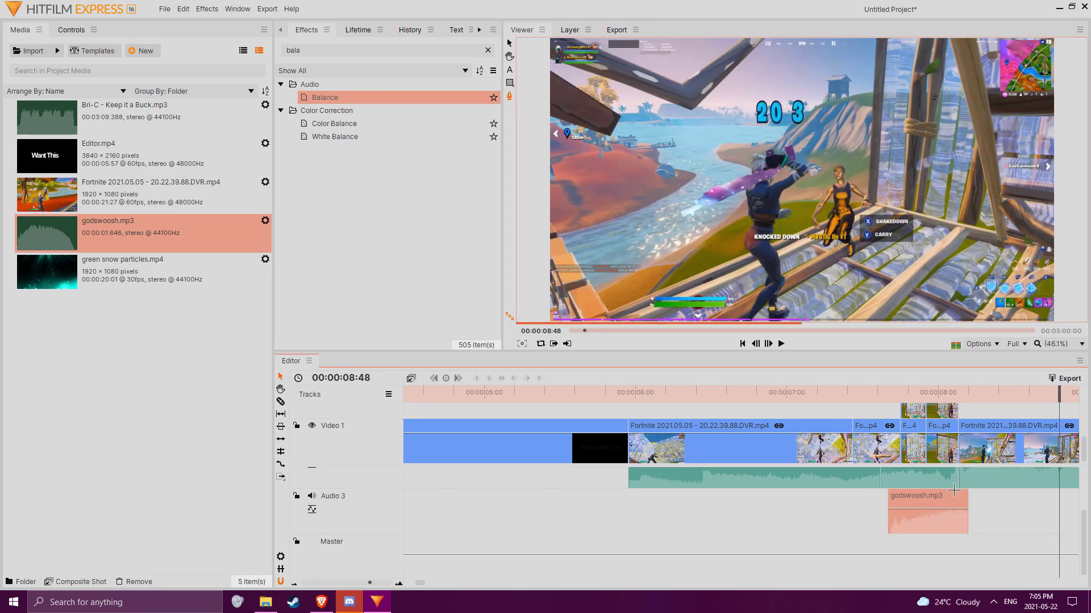
{"action": "left_click", "coordinate": [835, 394]}
{"action": "key", "text": "space"}
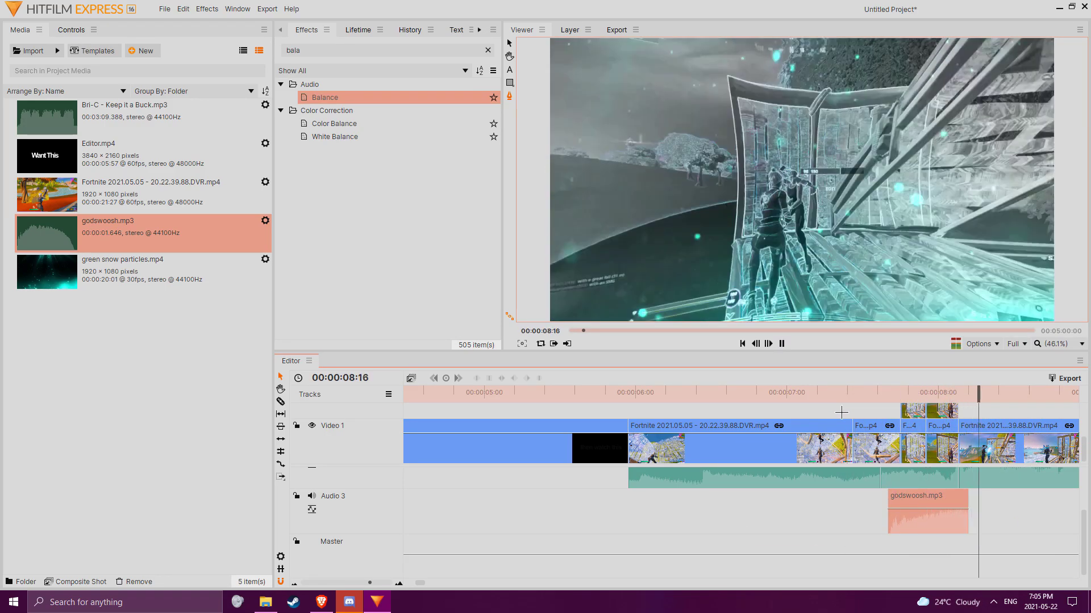
{"action": "key", "text": "space"}
{"action": "mouse_move", "coordinate": [432, 395]}
{"action": "left_mouse_down"}
{"action": "mouse_move", "coordinate": [351, 396]}
{"action": "mouse_move", "coordinate": [414, 397]}
{"action": "left_mouse_up"}
{"action": "left_click_drag", "start_coordinate": [493, 530], "coordinate": [493, 532]}
{"action": "key", "text": "space"}
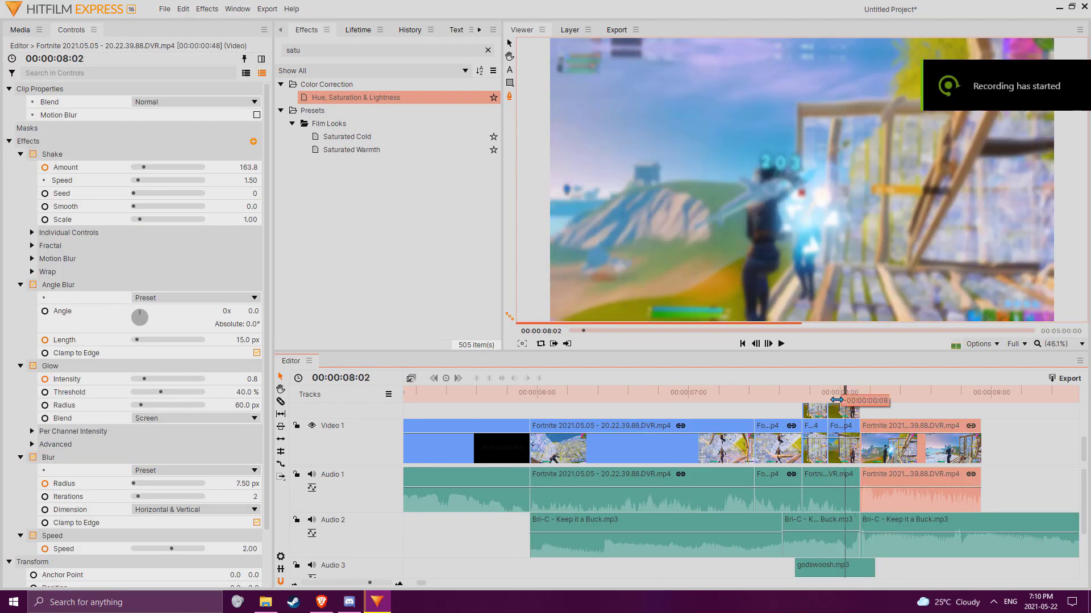
Unlink the final Fortnite clip on Video 1 from its audio.
{"action": "left_click_drag", "start_coordinate": [863, 392], "coordinate": [875, 350]}
{"action": "right_click", "coordinate": [891, 439]}
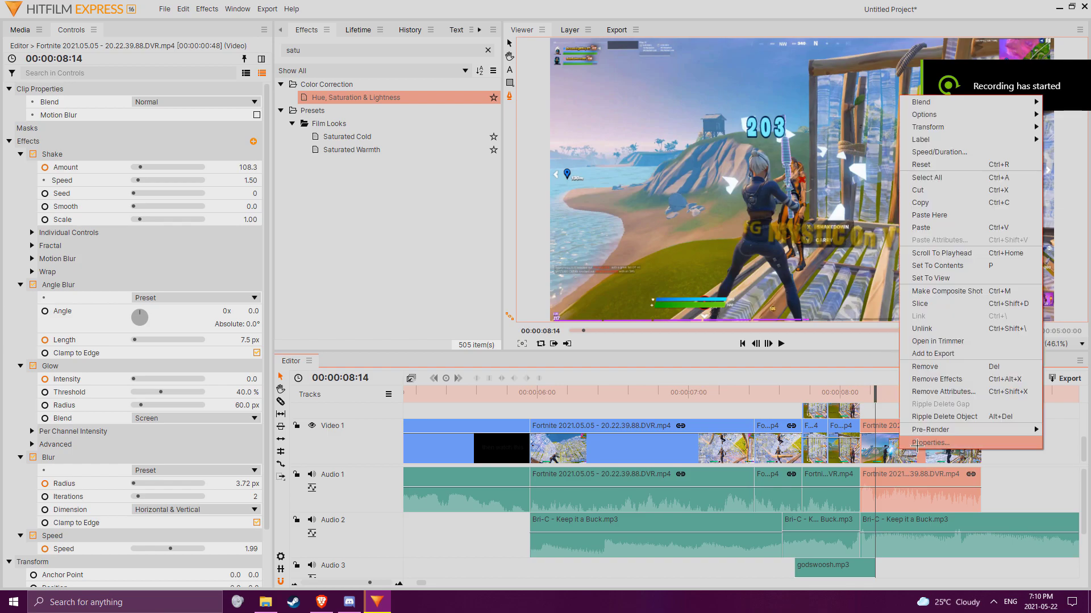
{"action": "left_click", "coordinate": [958, 366]}
{"action": "left_click", "coordinate": [1035, 461]}
Duplicate the final Video 1 clip onto Video 2 and Video 3, directly above the original.
{"action": "left_click_drag", "start_coordinate": [893, 393], "coordinate": [908, 394]}
{"action": "left_click", "coordinate": [921, 455]}
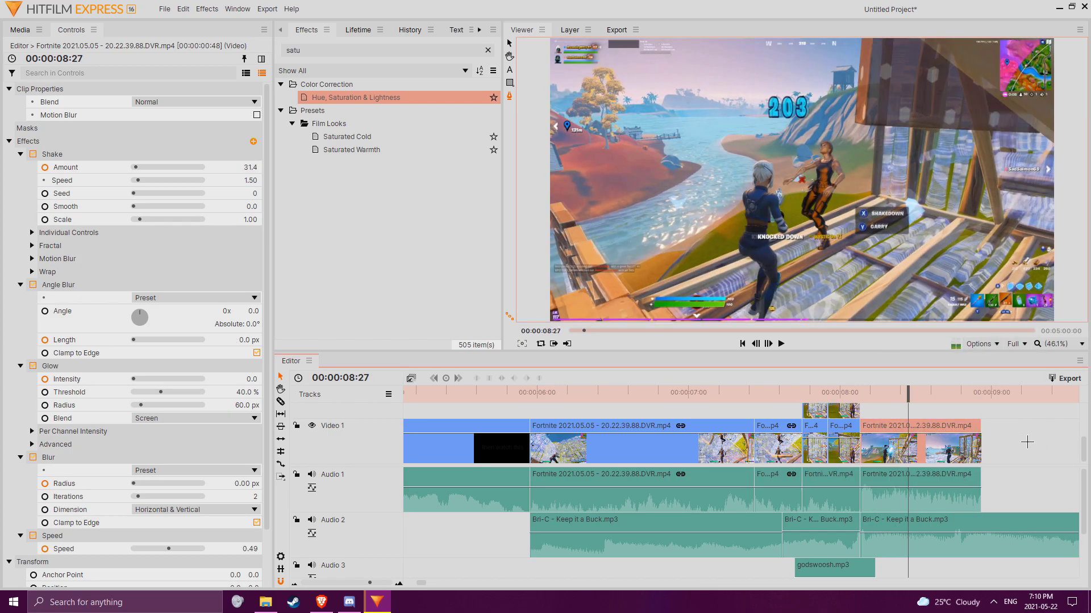
{"action": "left_click", "coordinate": [1026, 395]}
{"action": "mouse_move", "coordinate": [883, 449]}
{"action": "left_mouse_down"}
{"action": "mouse_move", "coordinate": [885, 421]}
{"action": "mouse_move", "coordinate": [880, 442]}
{"action": "left_mouse_up"}
{"action": "left_click_drag", "start_coordinate": [1010, 449], "coordinate": [880, 430]}
Set the blend mode of the final clip's copies on Video 3 and Video 2 to Add.
{"action": "left_click_drag", "start_coordinate": [902, 392], "coordinate": [898, 80]}
{"action": "right_click", "coordinate": [903, 75]}
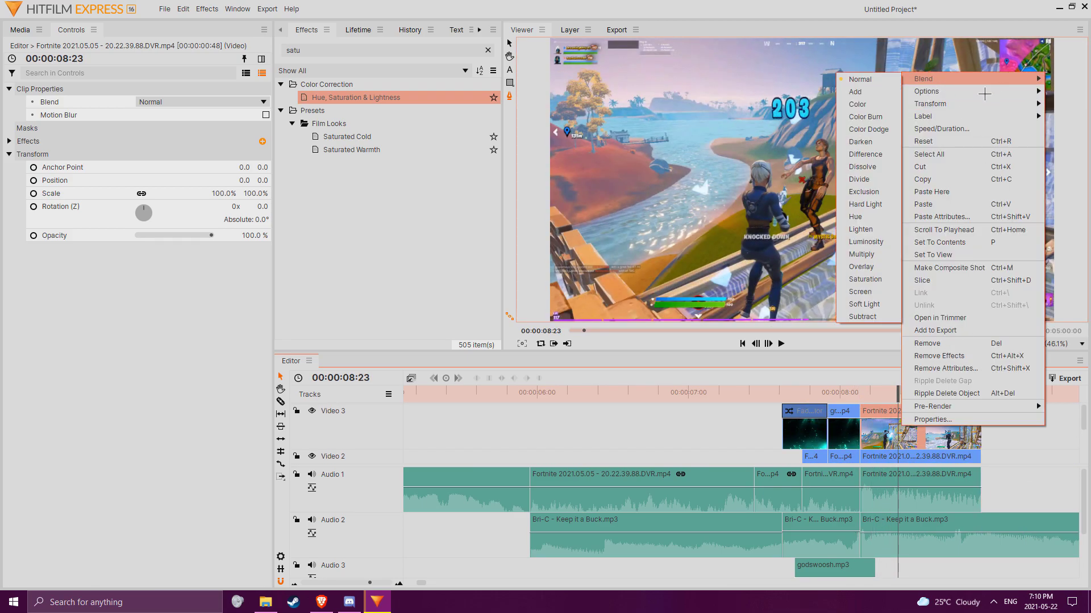
{"action": "left_click", "coordinate": [877, 92]}
{"action": "scroll", "coordinate": [996, 455], "scroll_direction": "down", "scroll_amount": 2}
{"action": "right_click", "coordinate": [960, 442]}
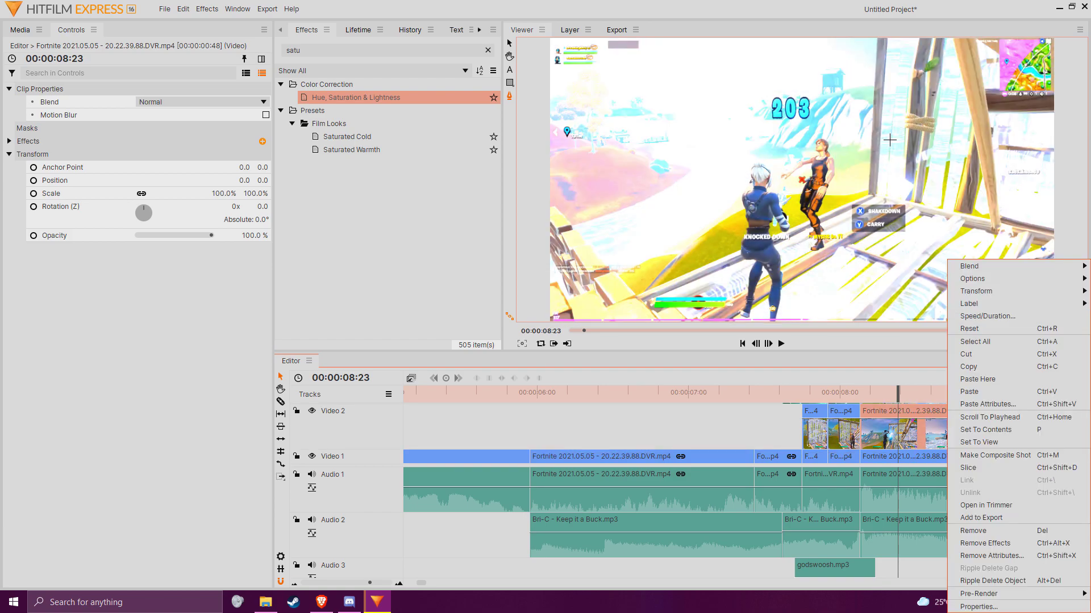
{"action": "mouse_move", "coordinate": [973, 272]}
{"action": "left_click", "coordinate": [907, 292]}
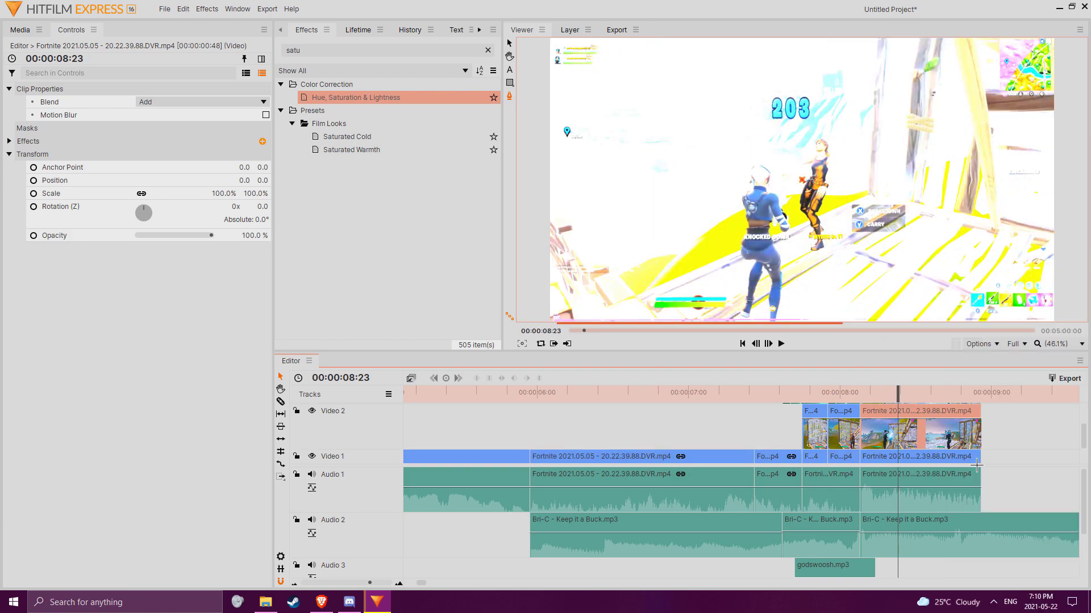
Set the blend mode of the final Fortnite clip on Video 1 to Add.
{"action": "scroll", "coordinate": [943, 449], "scroll_direction": "down", "scroll_amount": 2}
{"action": "right_click", "coordinate": [943, 446]}
{"action": "mouse_move", "coordinate": [966, 270]}
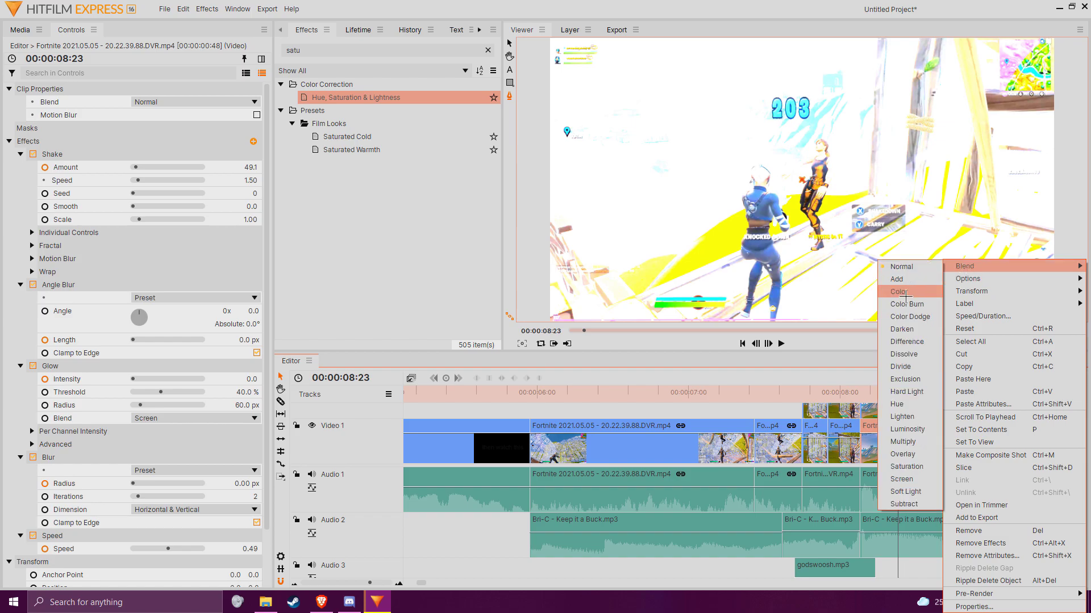
{"action": "left_click", "coordinate": [903, 293]}
Find the Levels Histogram effect and apply it to the final clip's copy on Video 3.
{"action": "left_click_drag", "start_coordinate": [886, 402], "coordinate": [860, 394]}
{"action": "scroll", "coordinate": [757, 398], "scroll_direction": "up", "scroll_amount": 1}
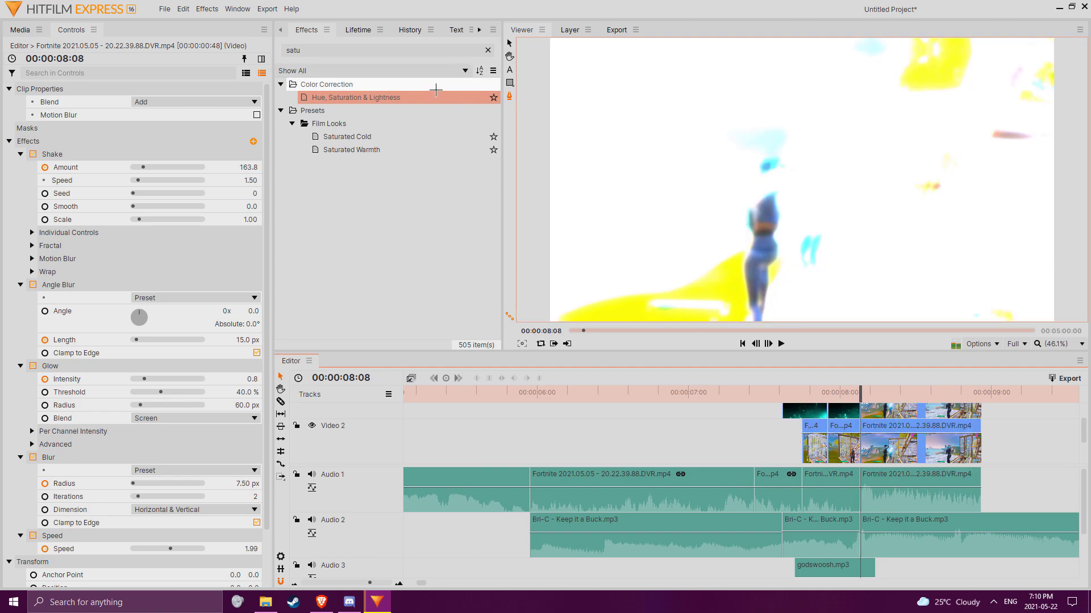
{"action": "left_click", "coordinate": [398, 50]}
{"action": "type", "text": "l"}
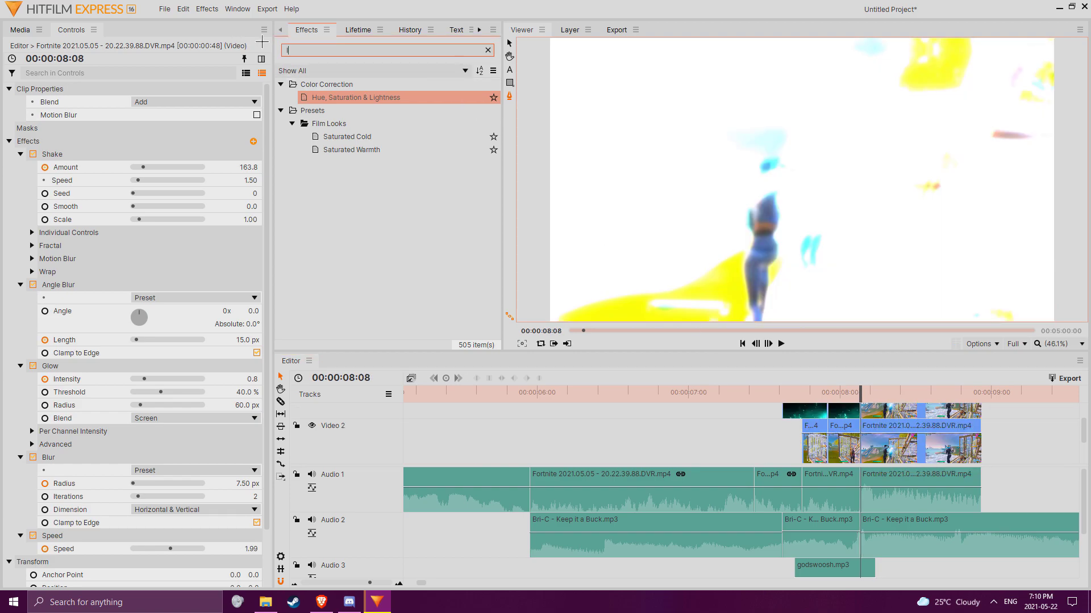
{"action": "type", "text": "evel"}
{"action": "left_click_drag", "start_coordinate": [399, 139], "coordinate": [862, 395]}
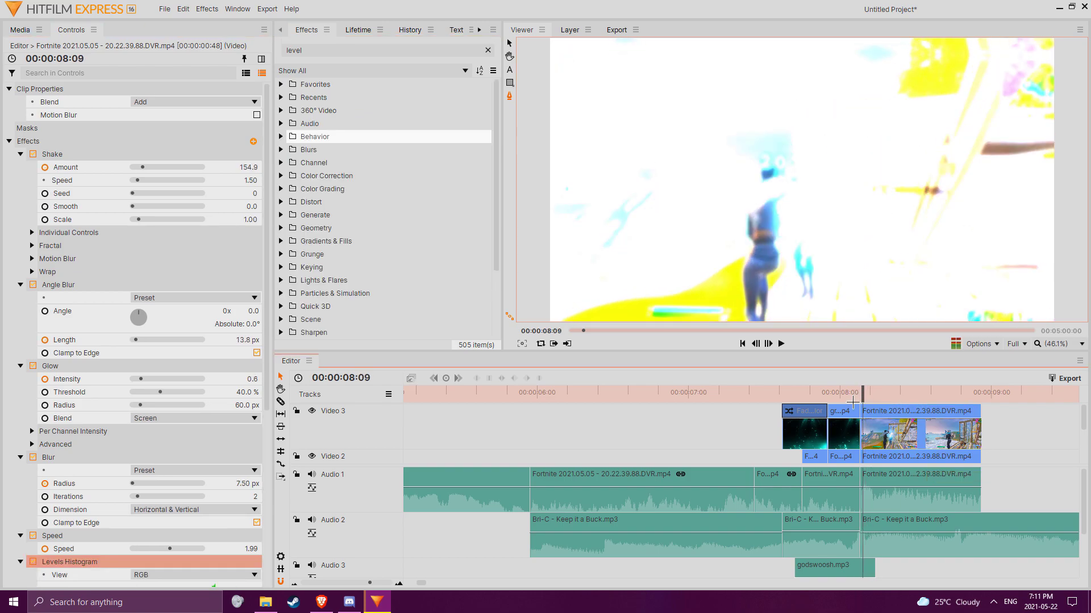
Set Green Output White and Blue Output White to 0.00 in the Levels Histogram of the Video 3 copy.
{"action": "scroll", "coordinate": [89, 375], "scroll_direction": "down", "scroll_amount": 5}
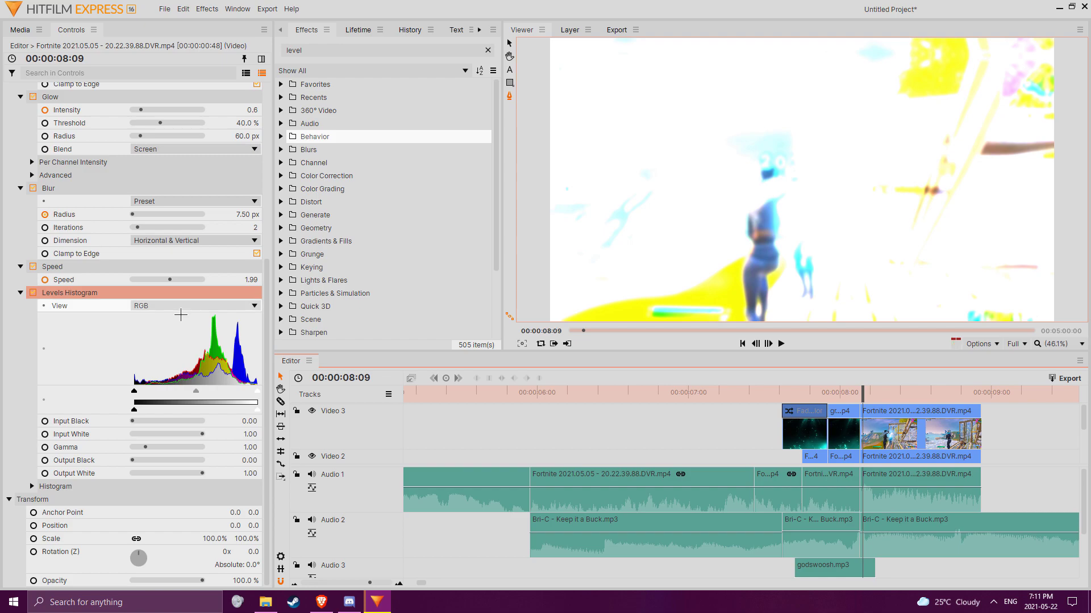
{"action": "left_click", "coordinate": [172, 307]}
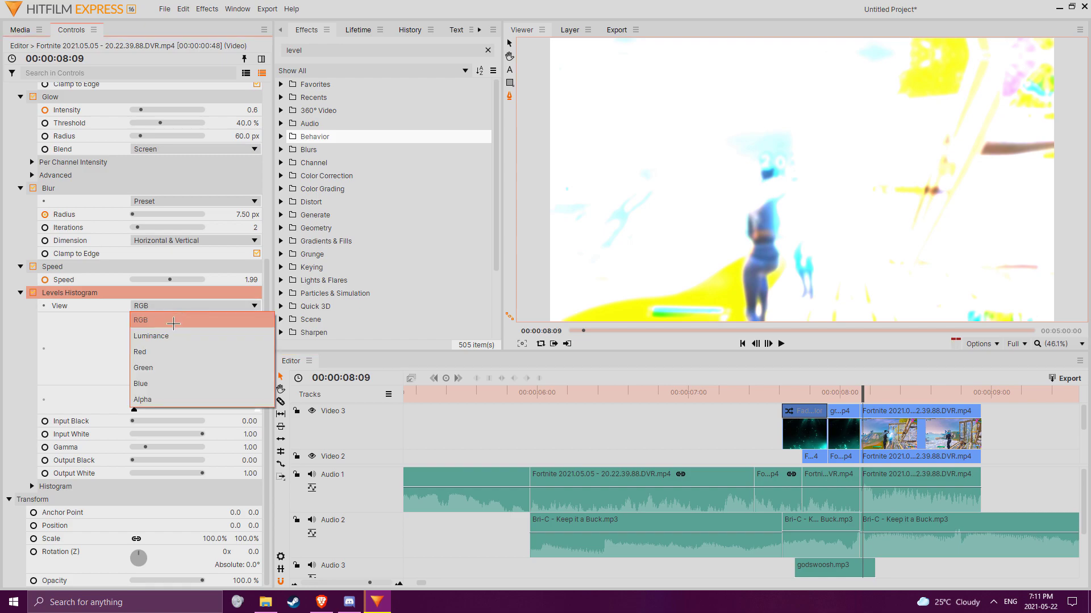
{"action": "left_click", "coordinate": [170, 369]}
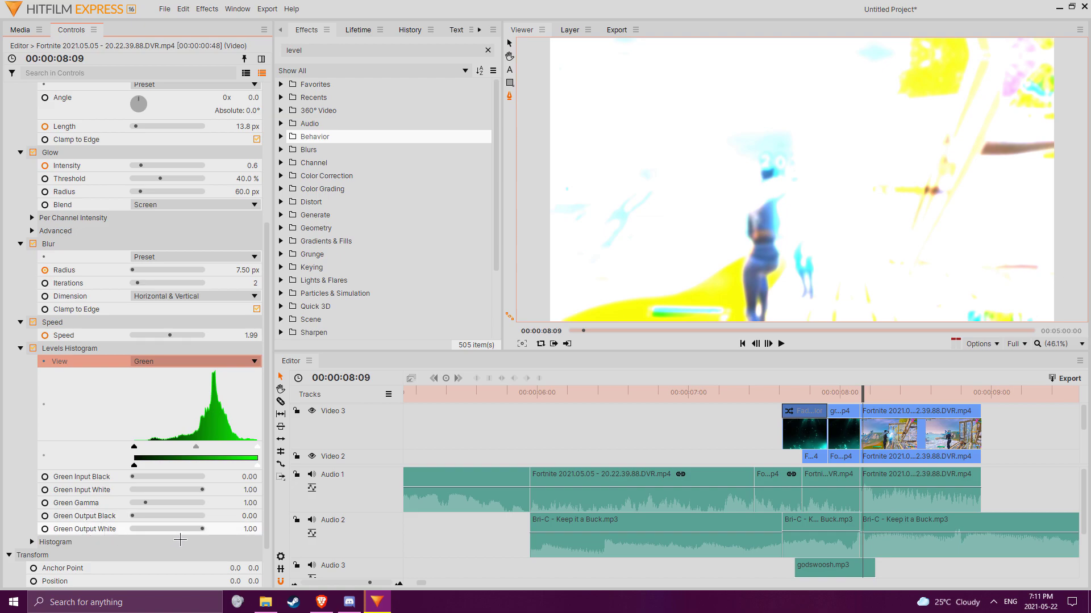
{"action": "left_click_drag", "start_coordinate": [202, 529], "coordinate": [129, 529]}
{"action": "left_click", "coordinate": [220, 362]}
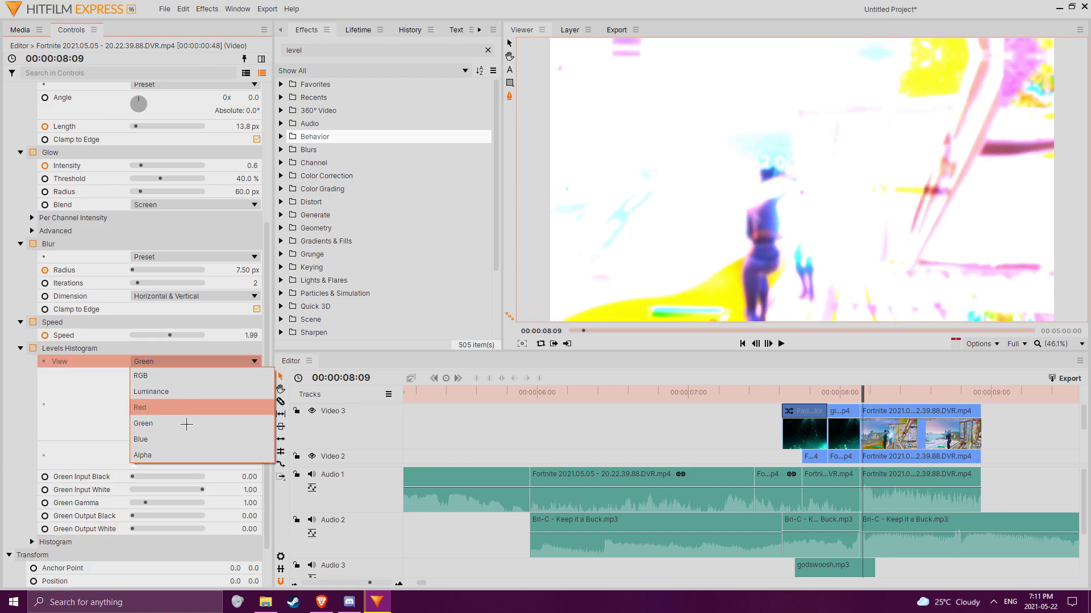
{"action": "left_click", "coordinate": [170, 441]}
{"action": "left_click_drag", "start_coordinate": [202, 530], "coordinate": [129, 529]}
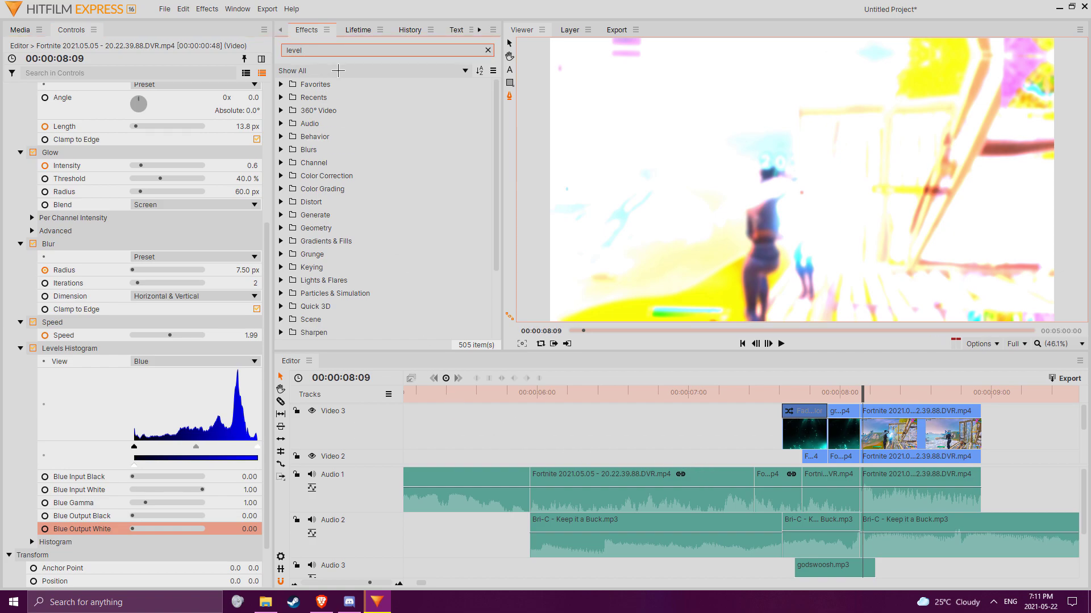
Apply Levels Histogram to the final clip's Video 2 copy and set its Blue and Red Output White to 0.00.
{"action": "left_click_drag", "start_coordinate": [397, 99], "coordinate": [901, 437]}
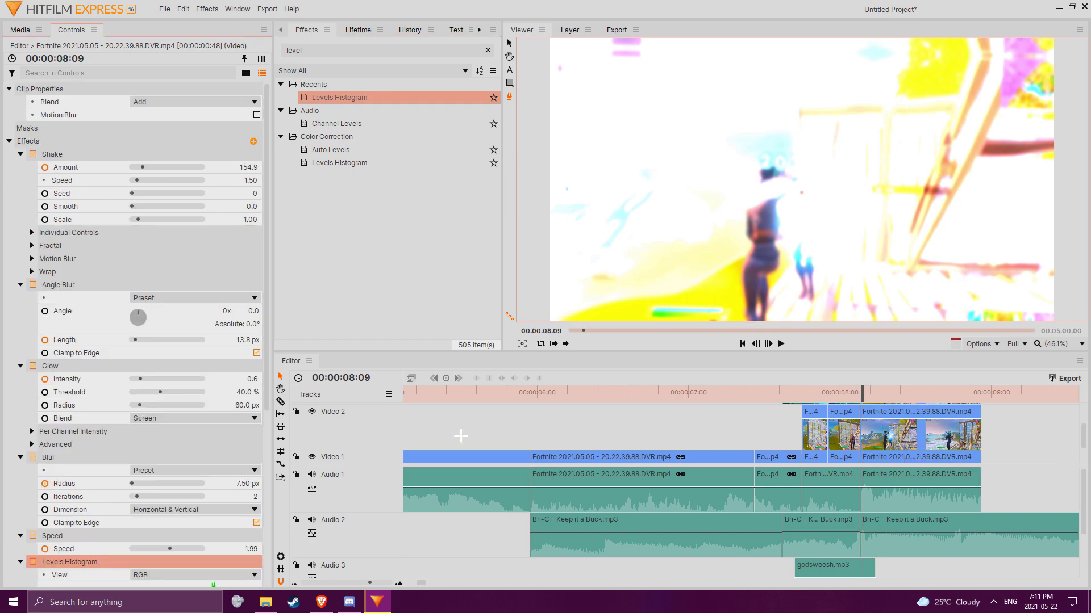
{"action": "scroll", "coordinate": [144, 494], "scroll_direction": "down", "scroll_amount": 3}
{"action": "left_click", "coordinate": [174, 452]}
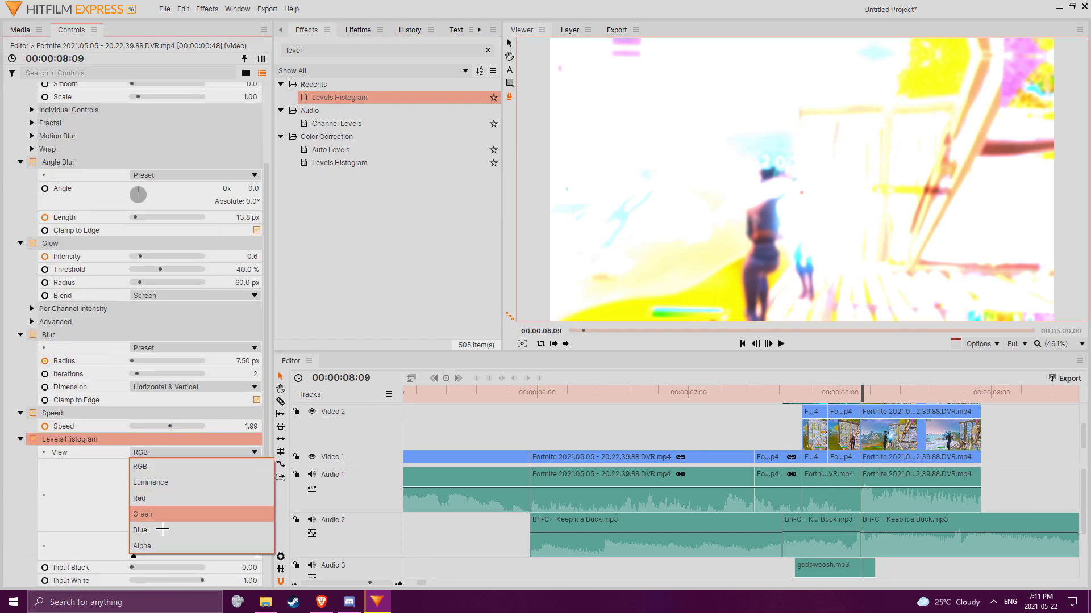
{"action": "left_click", "coordinate": [162, 535]}
{"action": "scroll", "coordinate": [171, 563], "scroll_direction": "down", "scroll_amount": 3}
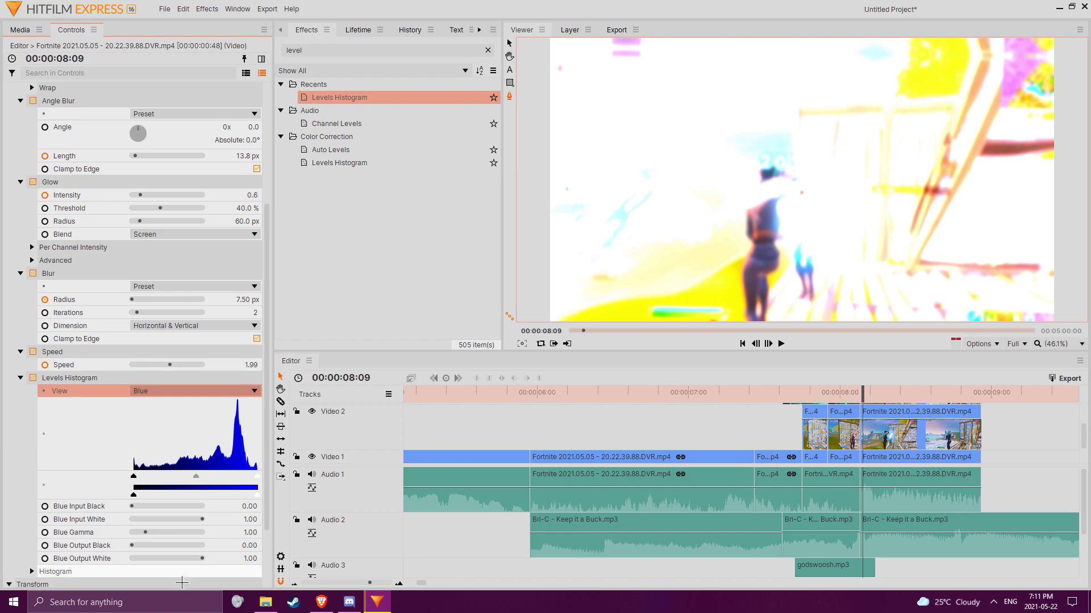
{"action": "left_click_drag", "start_coordinate": [176, 565], "coordinate": [131, 565]}
{"action": "left_click", "coordinate": [170, 390]}
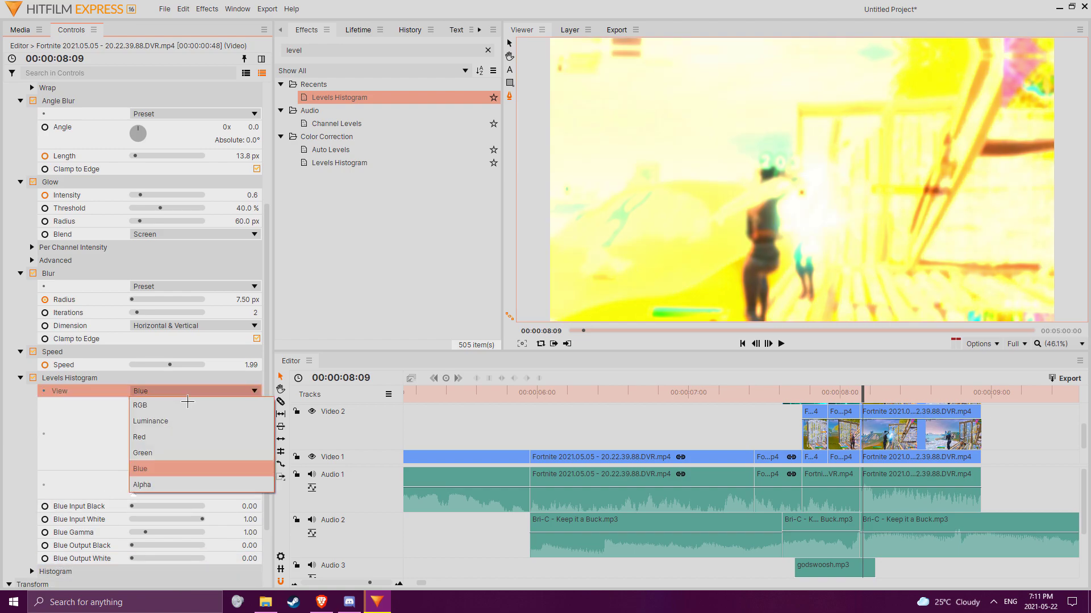
{"action": "left_click", "coordinate": [154, 436]}
{"action": "left_click_drag", "start_coordinate": [170, 558], "coordinate": [132, 558]}
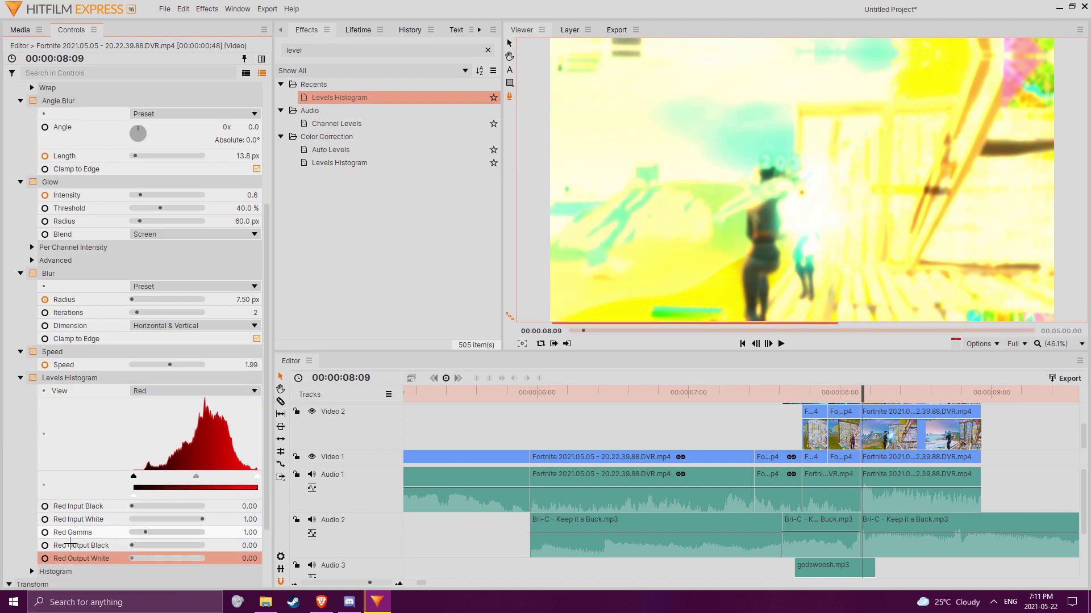
Apply Levels Histogram to the final clip on Video 1 and set its Red and Green Output White to 0.00.
{"action": "left_click_drag", "start_coordinate": [378, 108], "coordinate": [935, 463]}
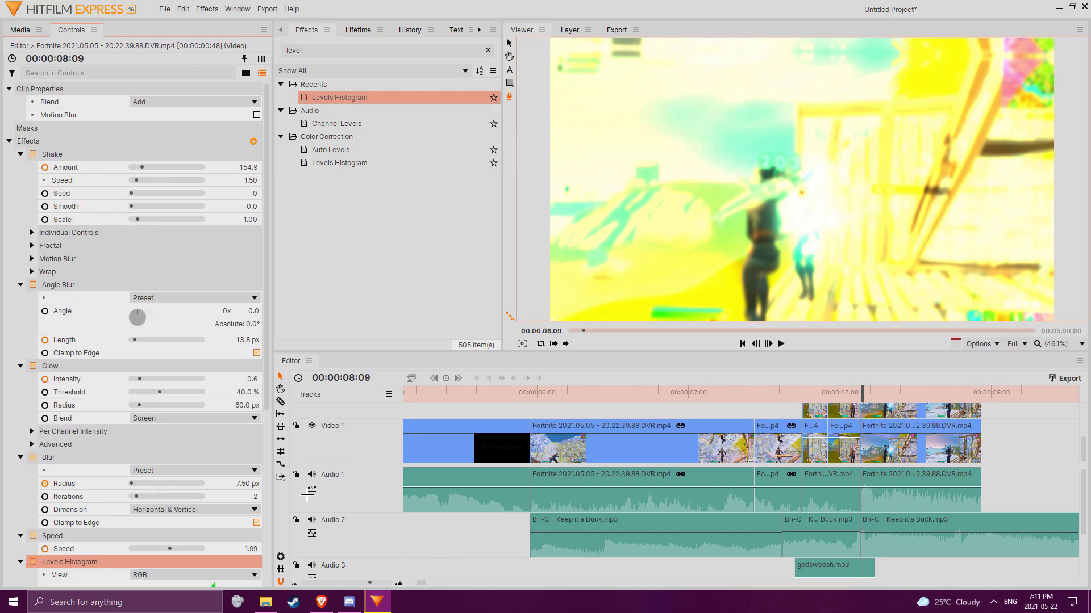
{"action": "left_click", "coordinate": [188, 331]}
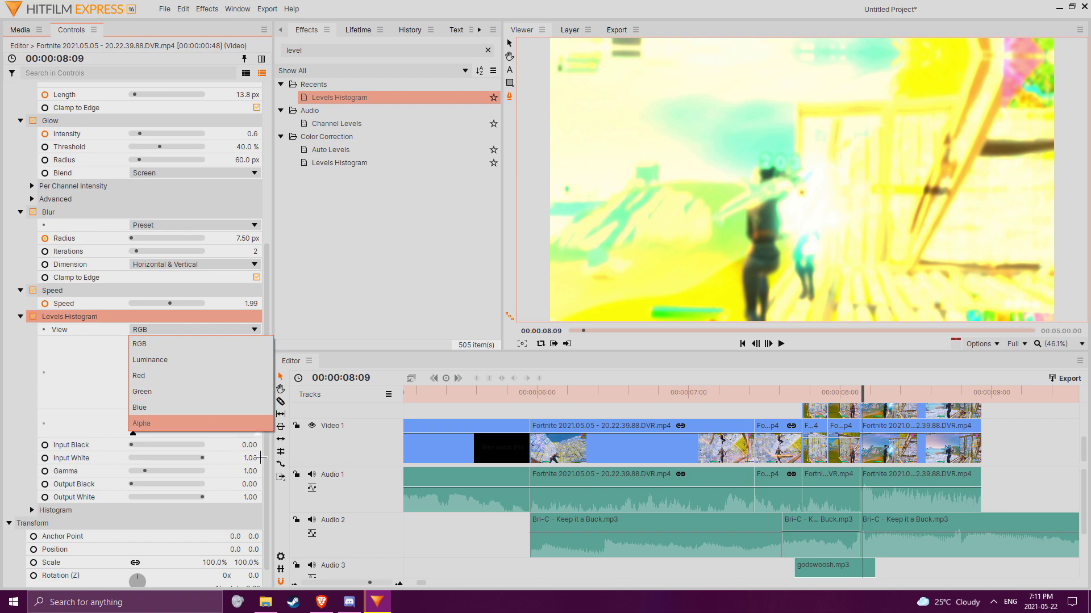
{"action": "left_click", "coordinate": [139, 375]}
{"action": "left_click_drag", "start_coordinate": [257, 464], "coordinate": [55, 456]}
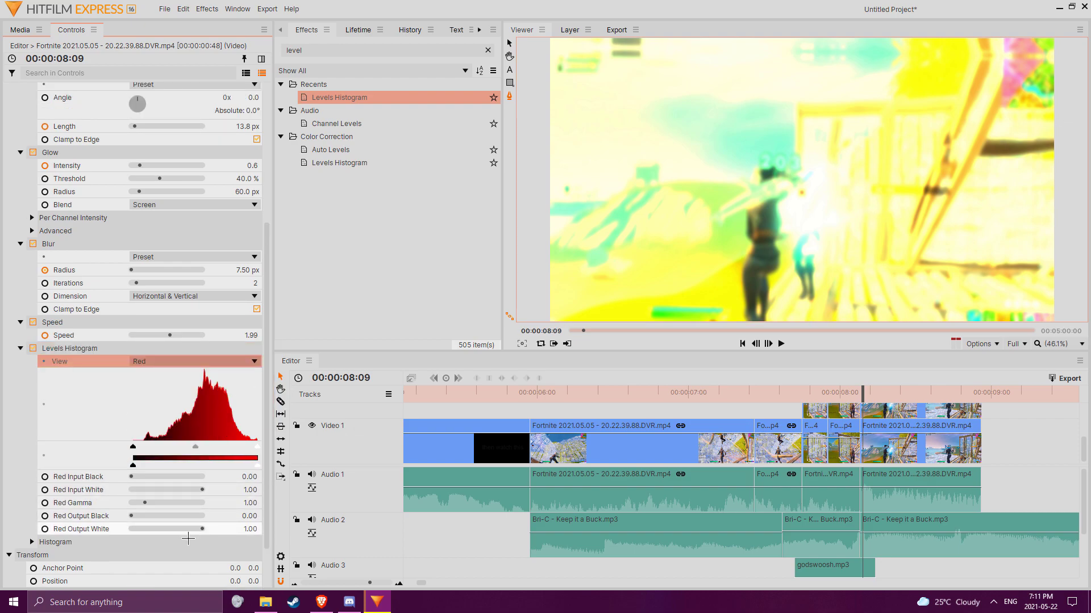
{"action": "left_click", "coordinate": [193, 361]}
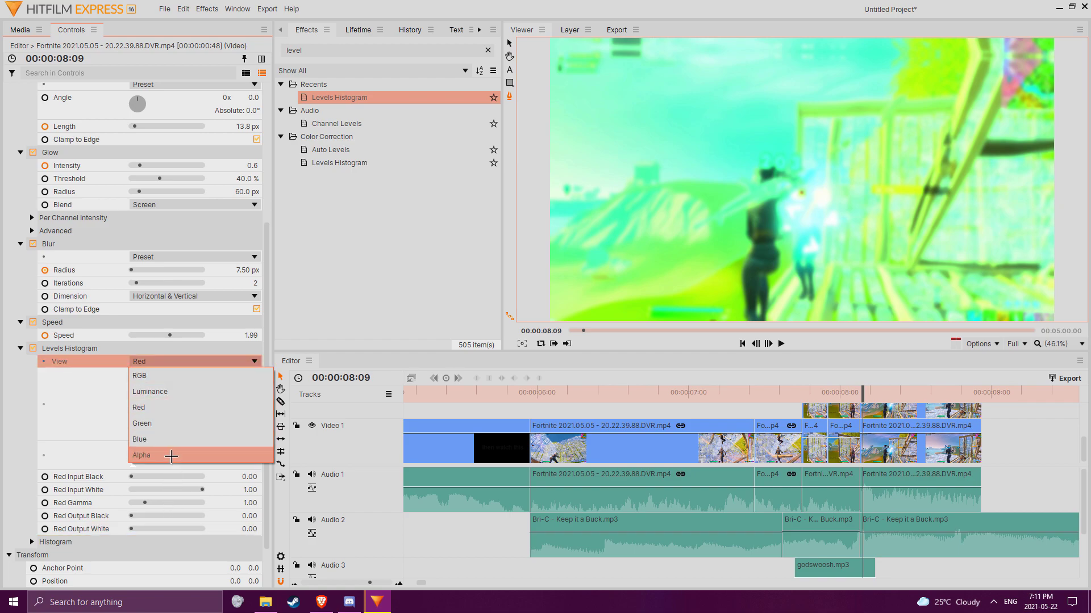
{"action": "left_click", "coordinate": [142, 424]}
{"action": "left_click_drag", "start_coordinate": [202, 529], "coordinate": [63, 515]}
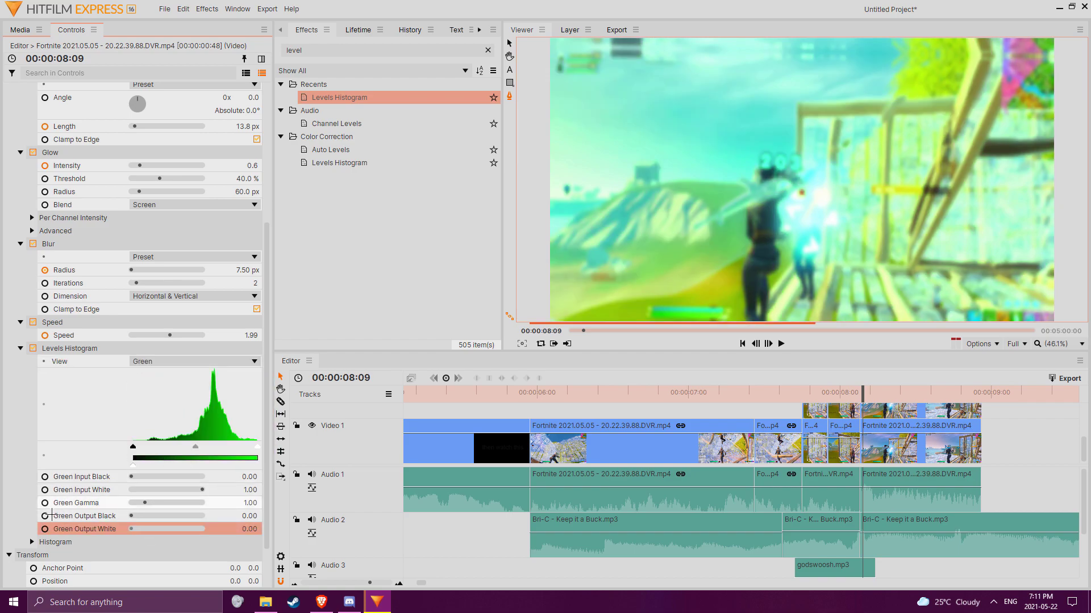
Keyframe the Scale of the final clip's Video 3 copy at 112% at 00:00:08:08 and 103% at 00:00:08:24.
{"action": "mouse_move", "coordinate": [873, 398]}
{"action": "left_mouse_down"}
{"action": "mouse_move", "coordinate": [905, 403]}
{"action": "mouse_move", "coordinate": [869, 407]}
{"action": "left_mouse_up"}
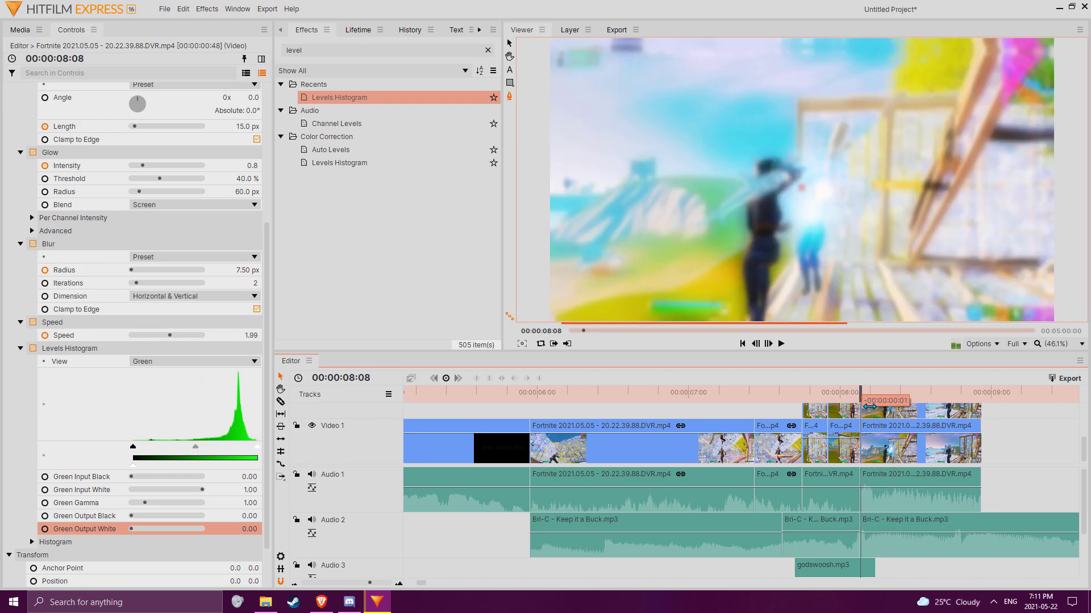
{"action": "scroll", "coordinate": [908, 435], "scroll_direction": "up", "scroll_amount": 3}
{"action": "left_click", "coordinate": [908, 435]}
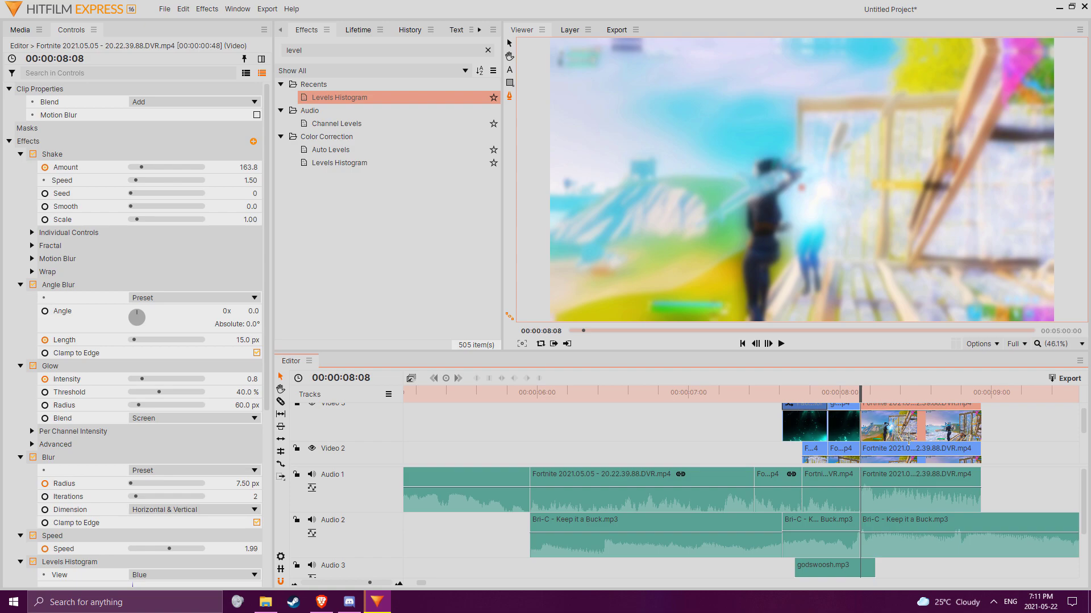
{"action": "scroll", "coordinate": [132, 392], "scroll_direction": "down", "scroll_amount": 5}
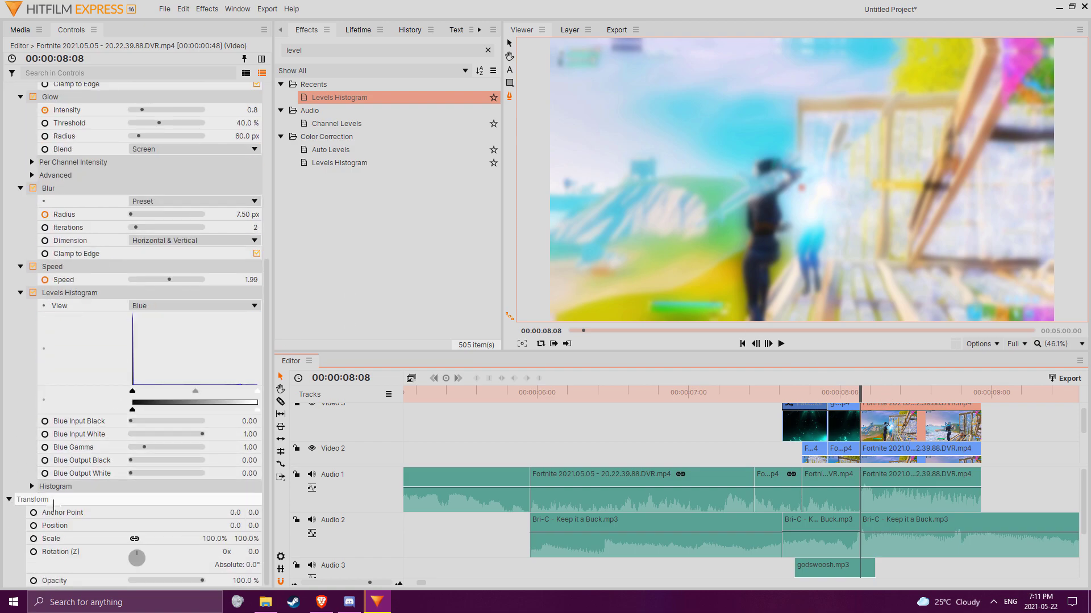
{"action": "left_click", "coordinate": [34, 539]}
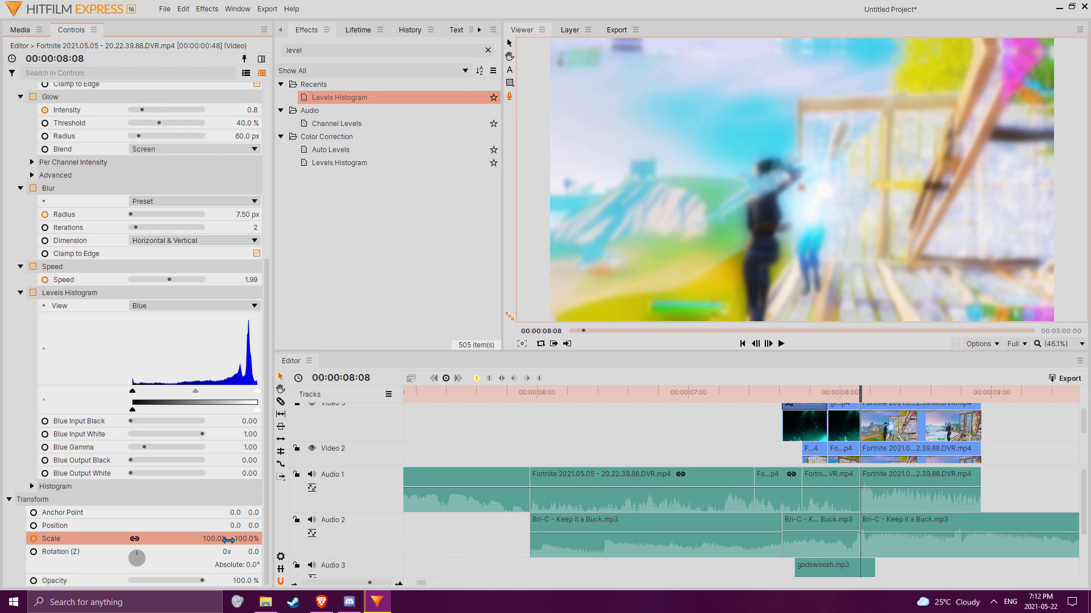
{"action": "left_click_drag", "start_coordinate": [216, 539], "coordinate": [223, 539]}
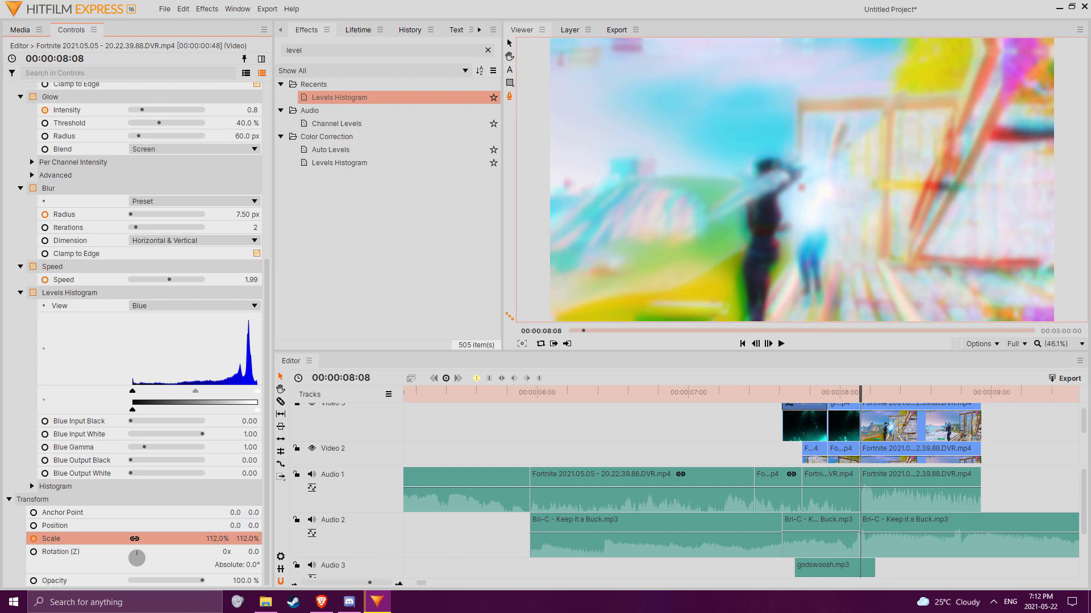
{"action": "left_click_drag", "start_coordinate": [867, 396], "coordinate": [906, 390]}
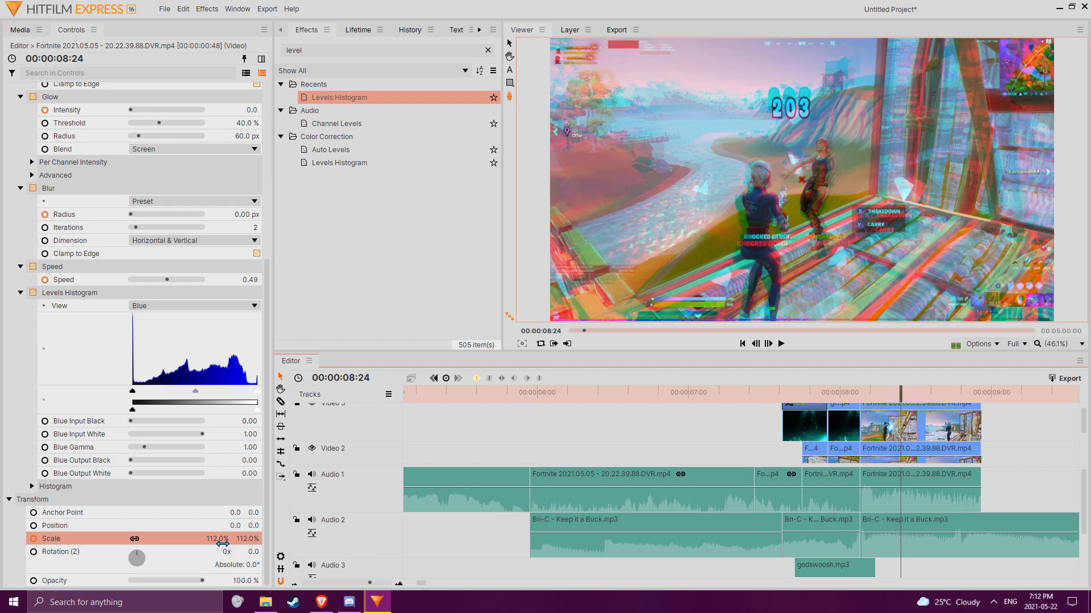
{"action": "left_click_drag", "start_coordinate": [217, 538], "coordinate": [206, 538]}
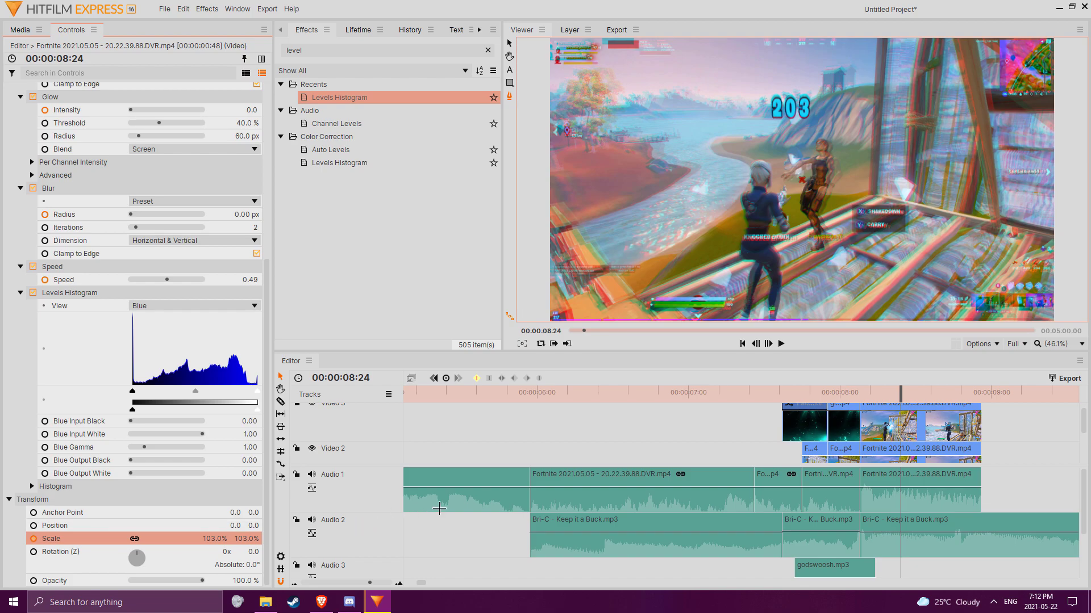
Select the final clip's copy on Video 2 and scrub through the colour-split section to check the effect.
{"action": "left_click_drag", "start_coordinate": [917, 400], "coordinate": [890, 436]}
{"action": "scroll", "coordinate": [891, 437], "scroll_direction": "down", "scroll_amount": 2}
{"action": "left_click", "coordinate": [889, 443]}
{"action": "left_click_drag", "start_coordinate": [864, 392], "coordinate": [915, 389]}
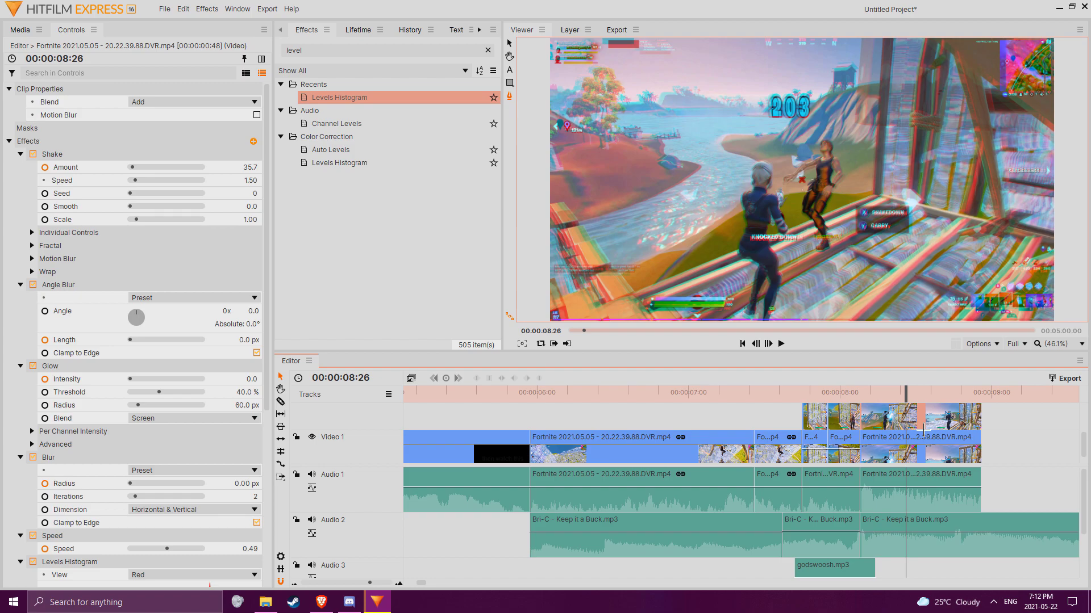
{"action": "mouse_move", "coordinate": [896, 392]}
{"action": "left_mouse_down"}
{"action": "mouse_move", "coordinate": [806, 389]}
{"action": "mouse_move", "coordinate": [893, 390]}
{"action": "left_mouse_up"}
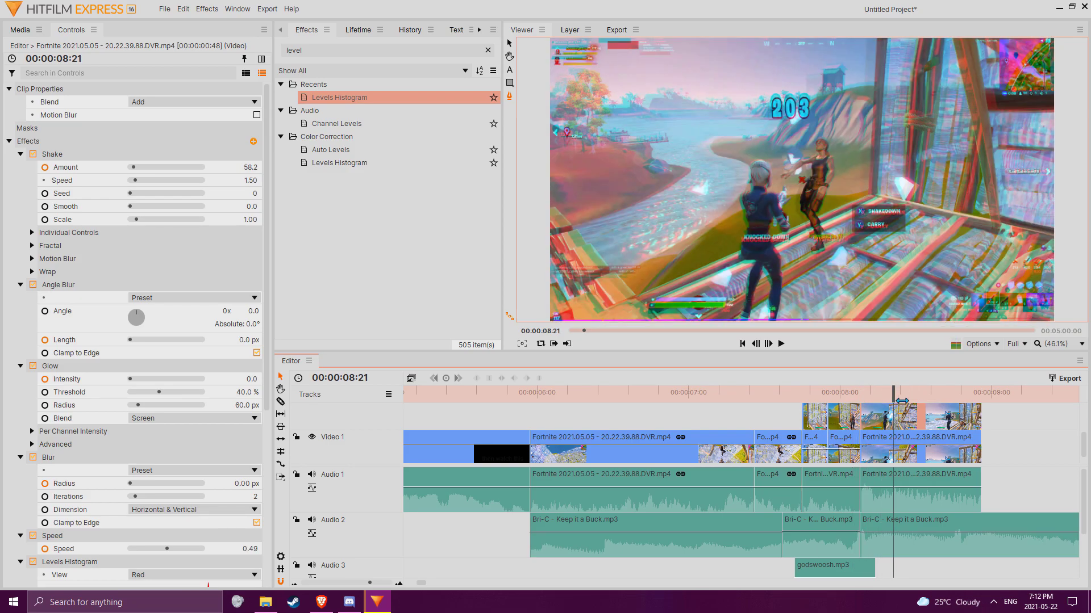